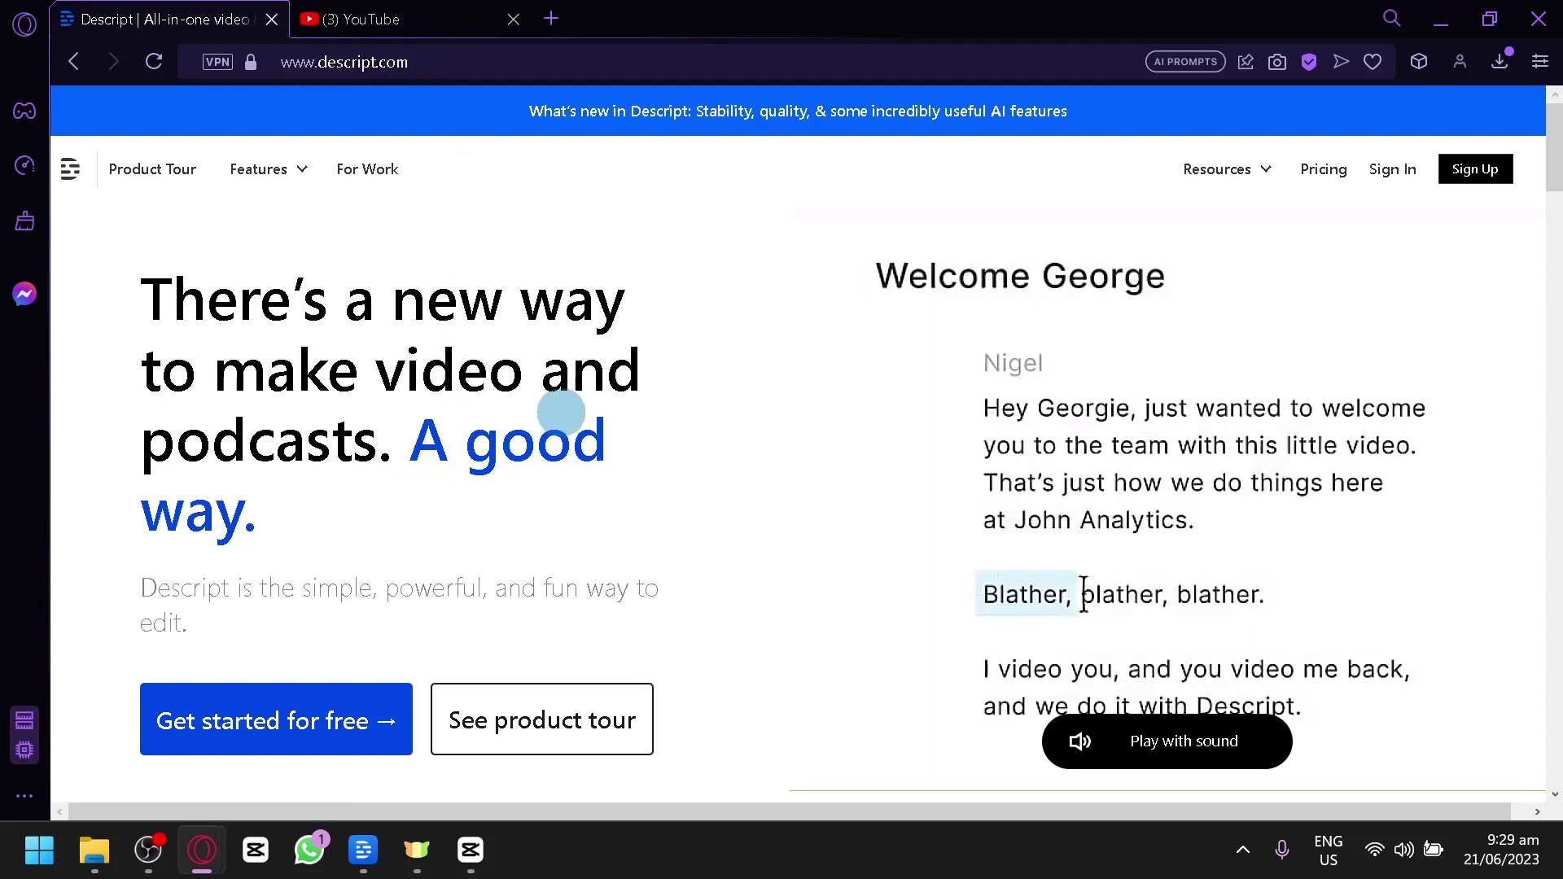
{"action": "left_click", "coordinate": [414, 17]}
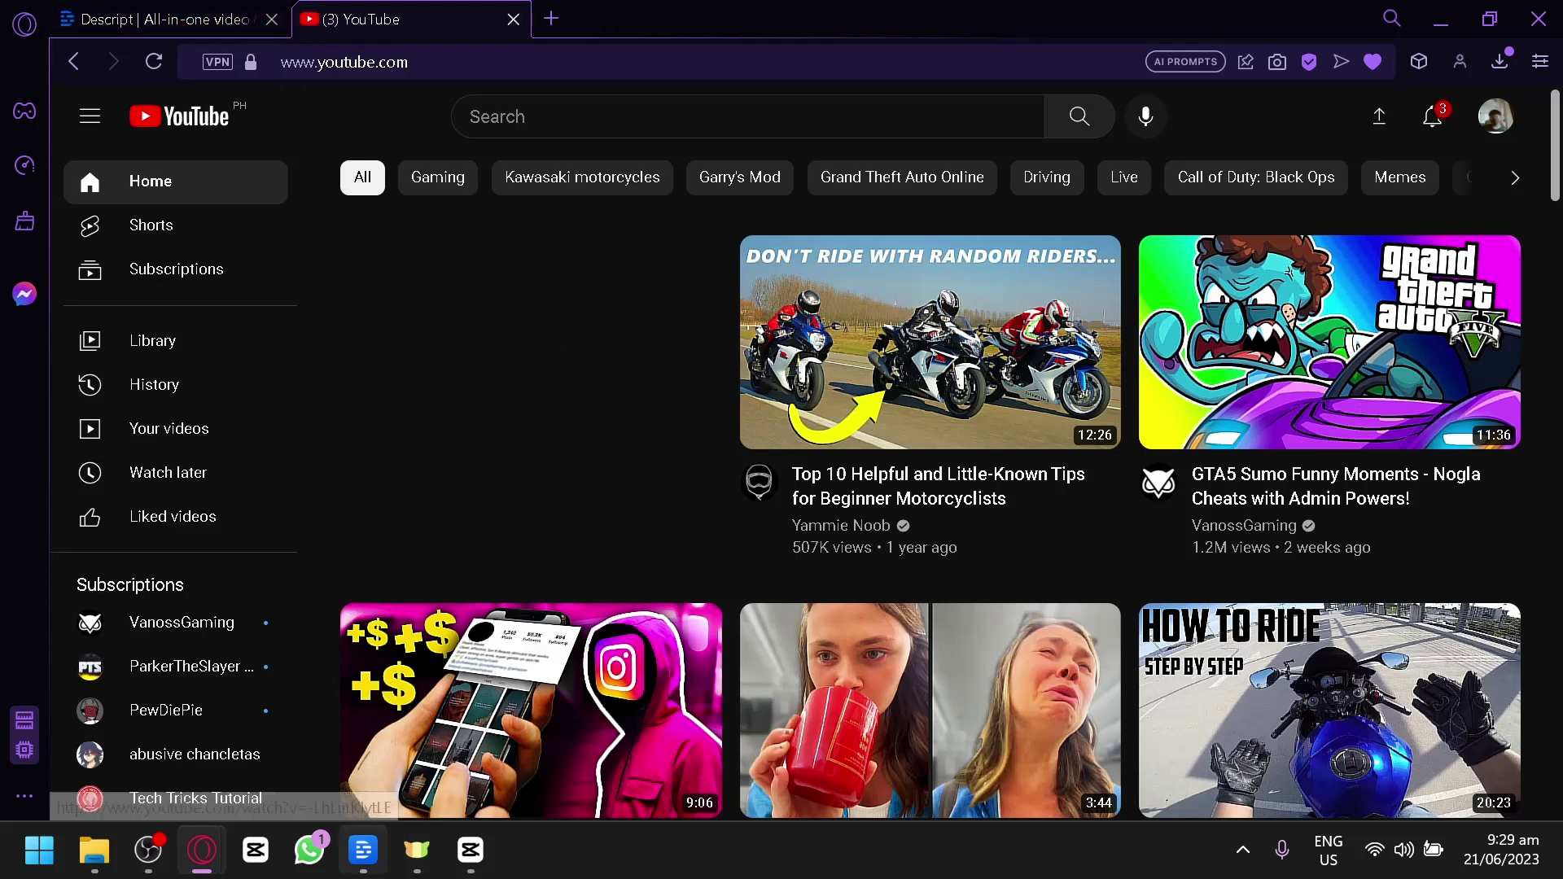
{"action": "left_click", "coordinate": [163, 18]}
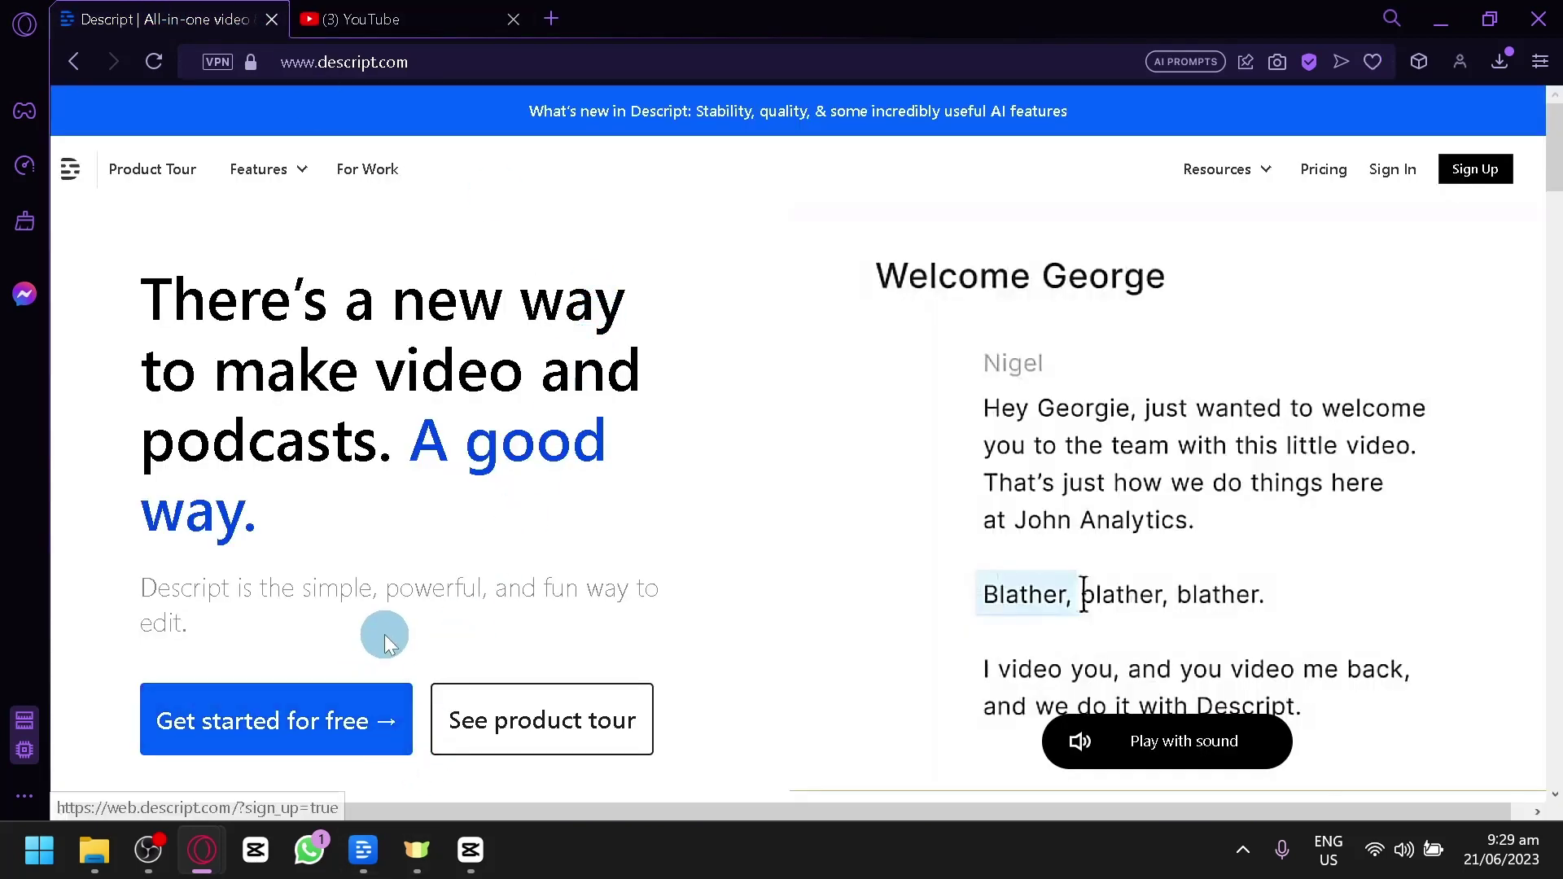
Switch to the Descript desktop app, dismiss the subscription dialog and go back to the list of recent projects
{"action": "left_click", "coordinate": [363, 849]}
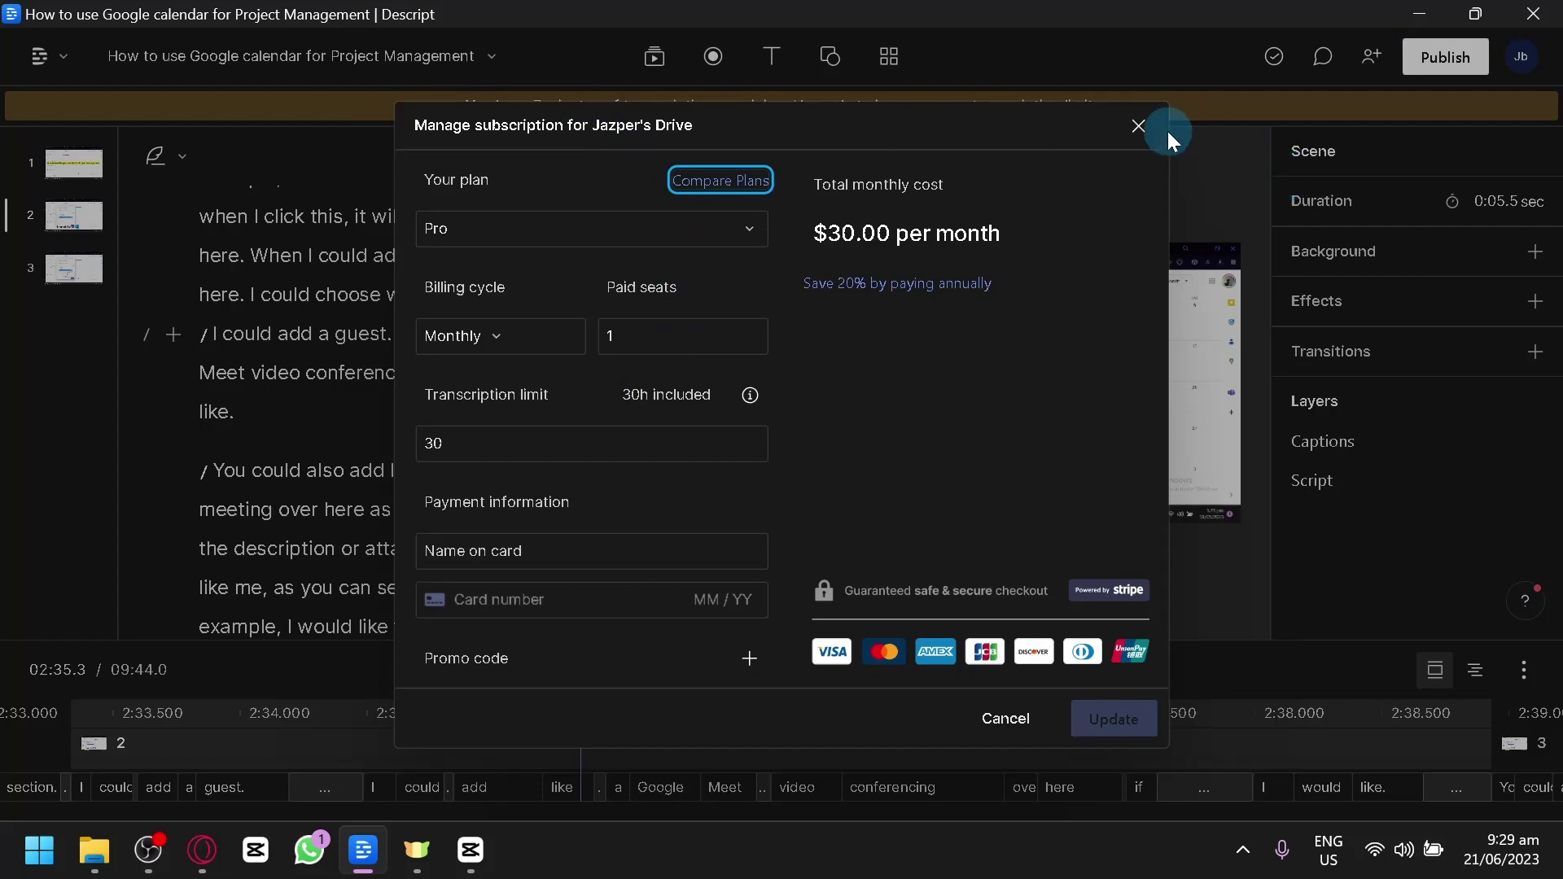
{"action": "left_click", "coordinate": [1138, 125]}
{"action": "left_click", "coordinate": [47, 56]}
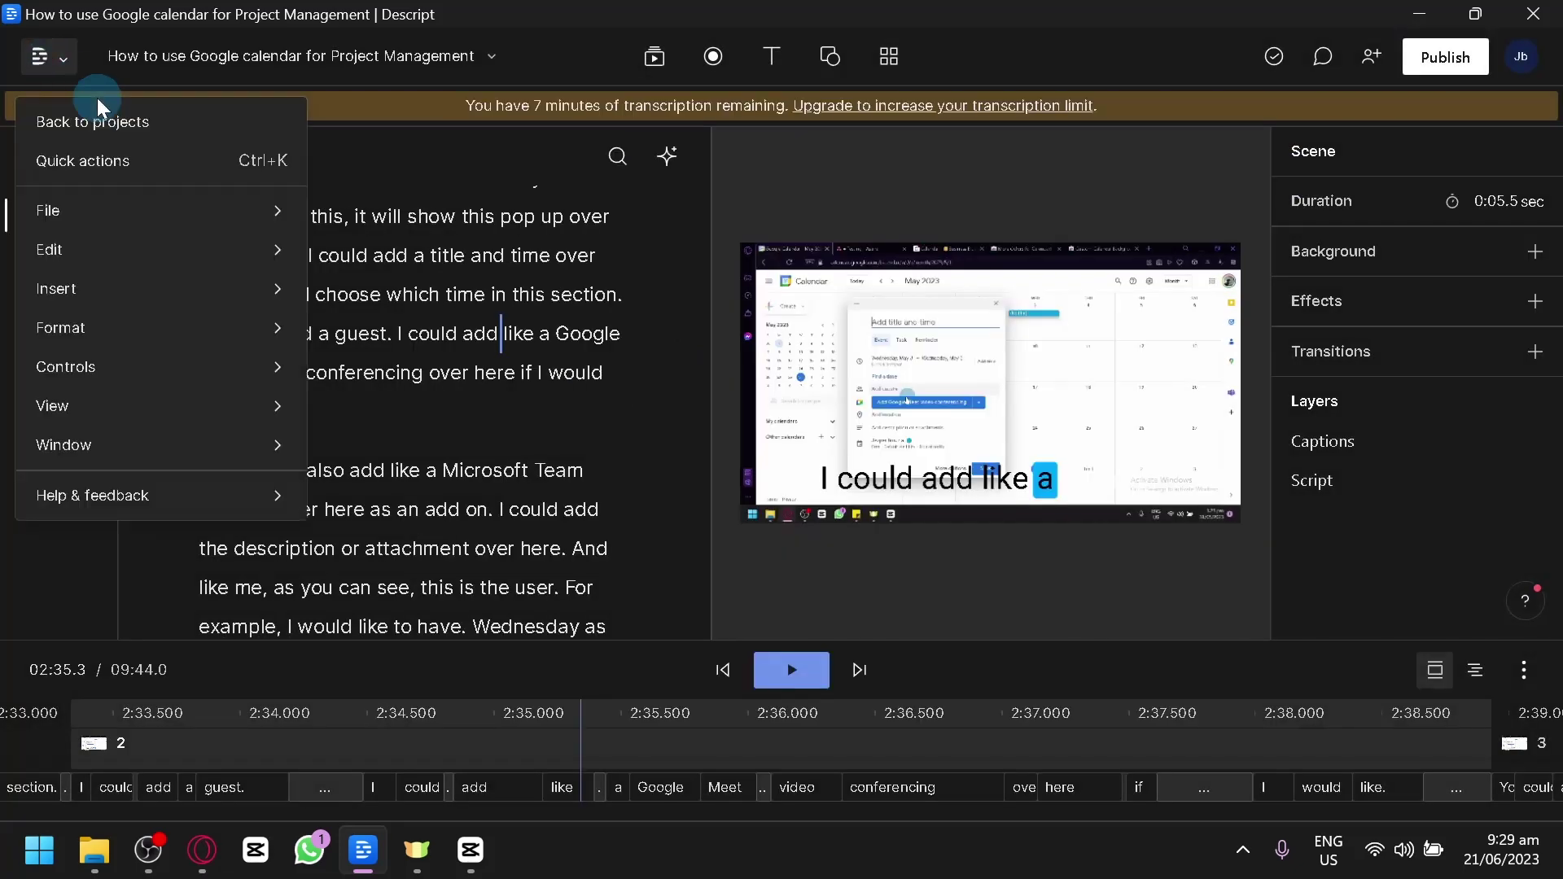
{"action": "key", "text": "alt+Tab"}
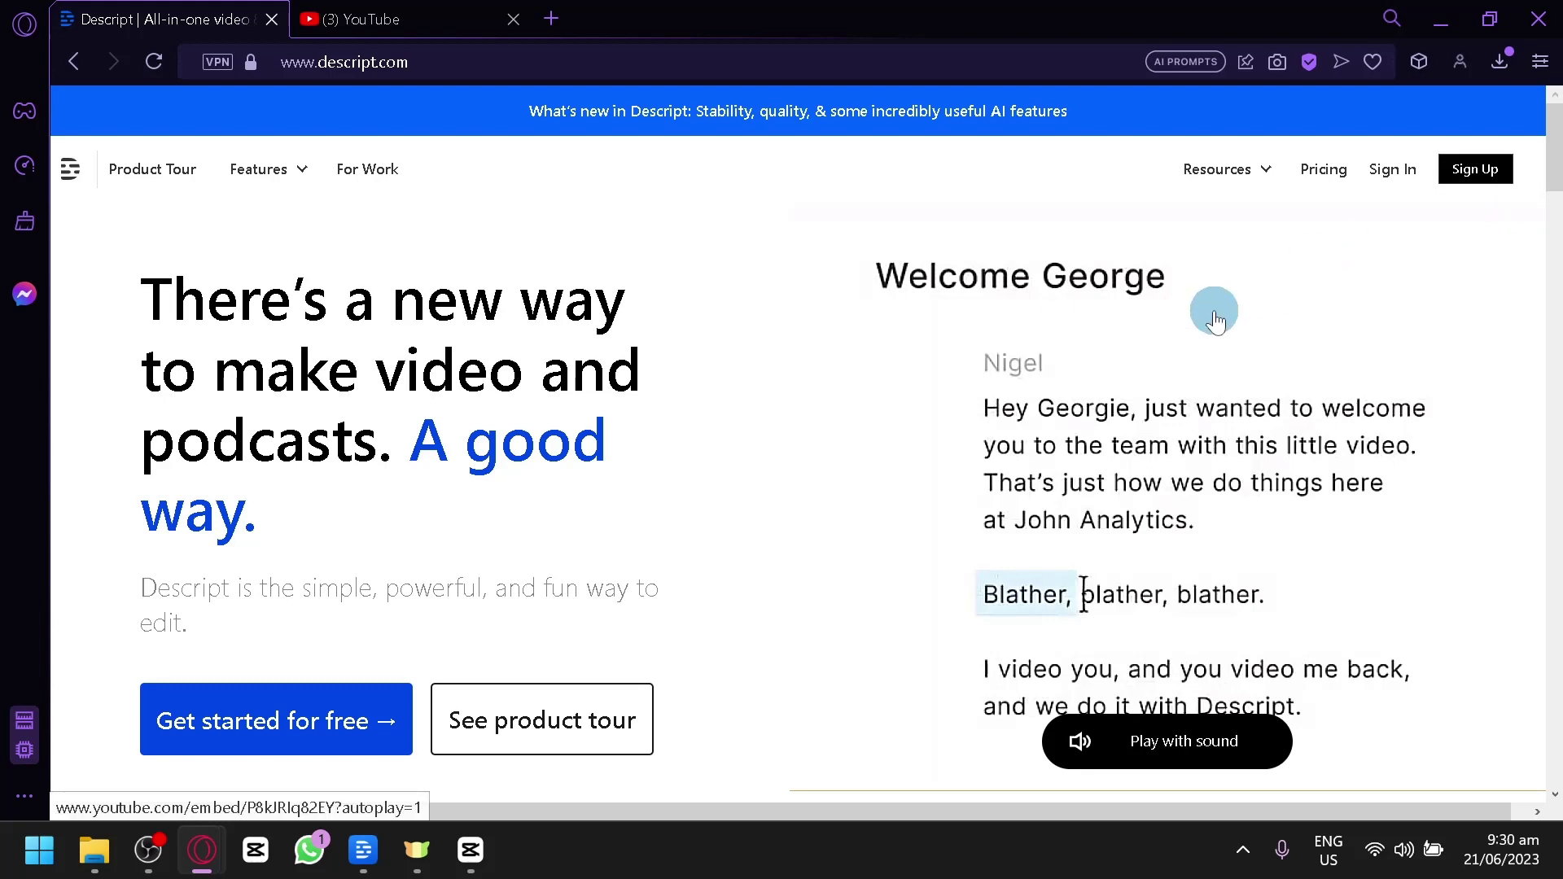
{"action": "key", "text": "alt+Tab"}
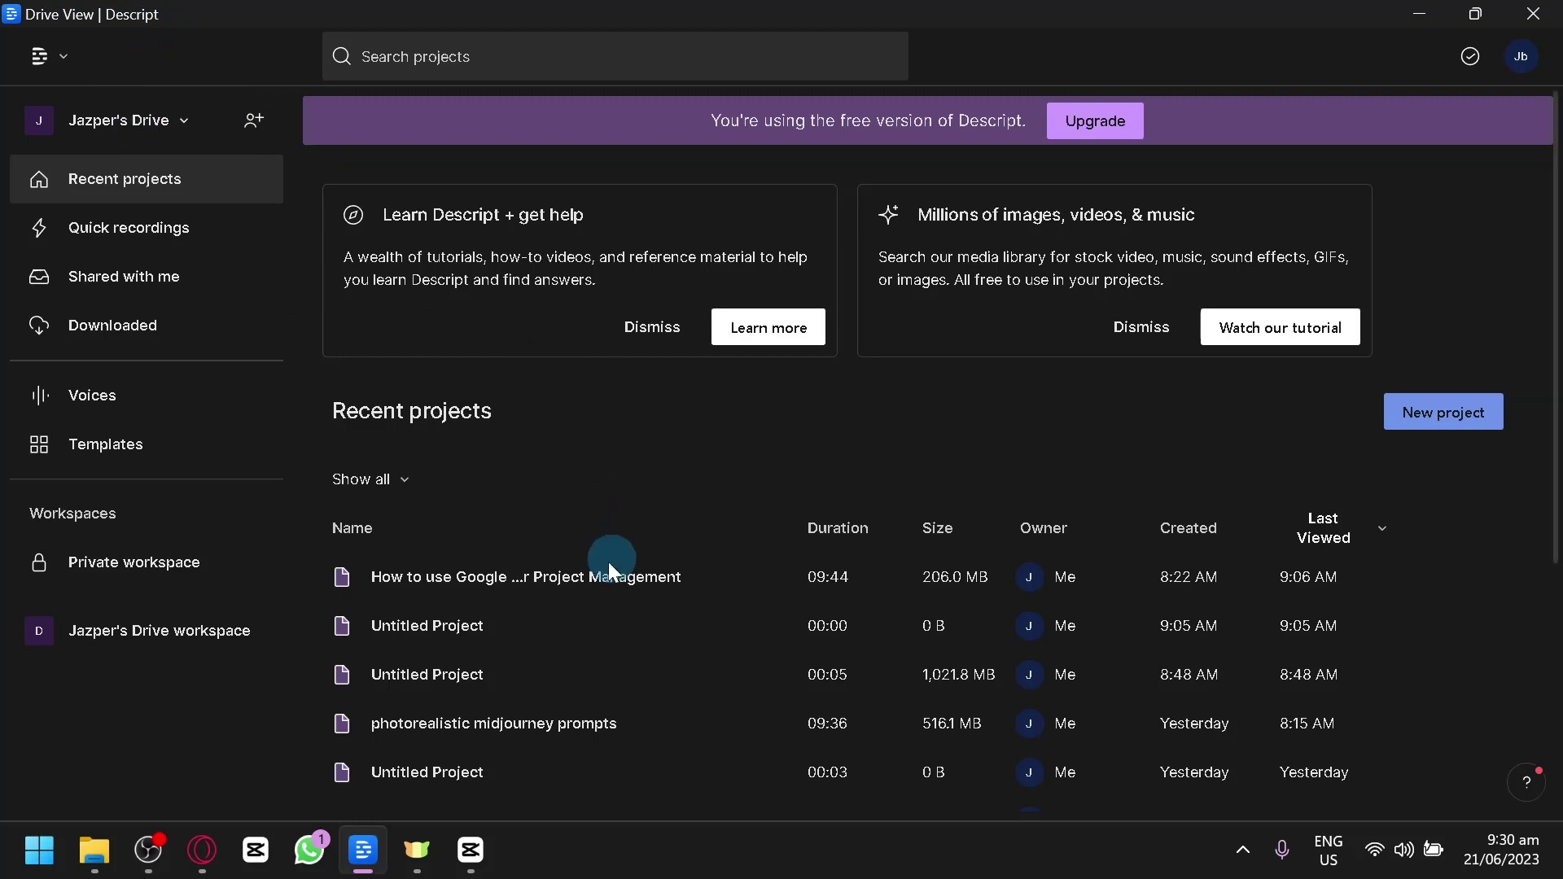
{"action": "scroll", "coordinate": [872, 513], "scroll_direction": "down", "scroll_amount": 2}
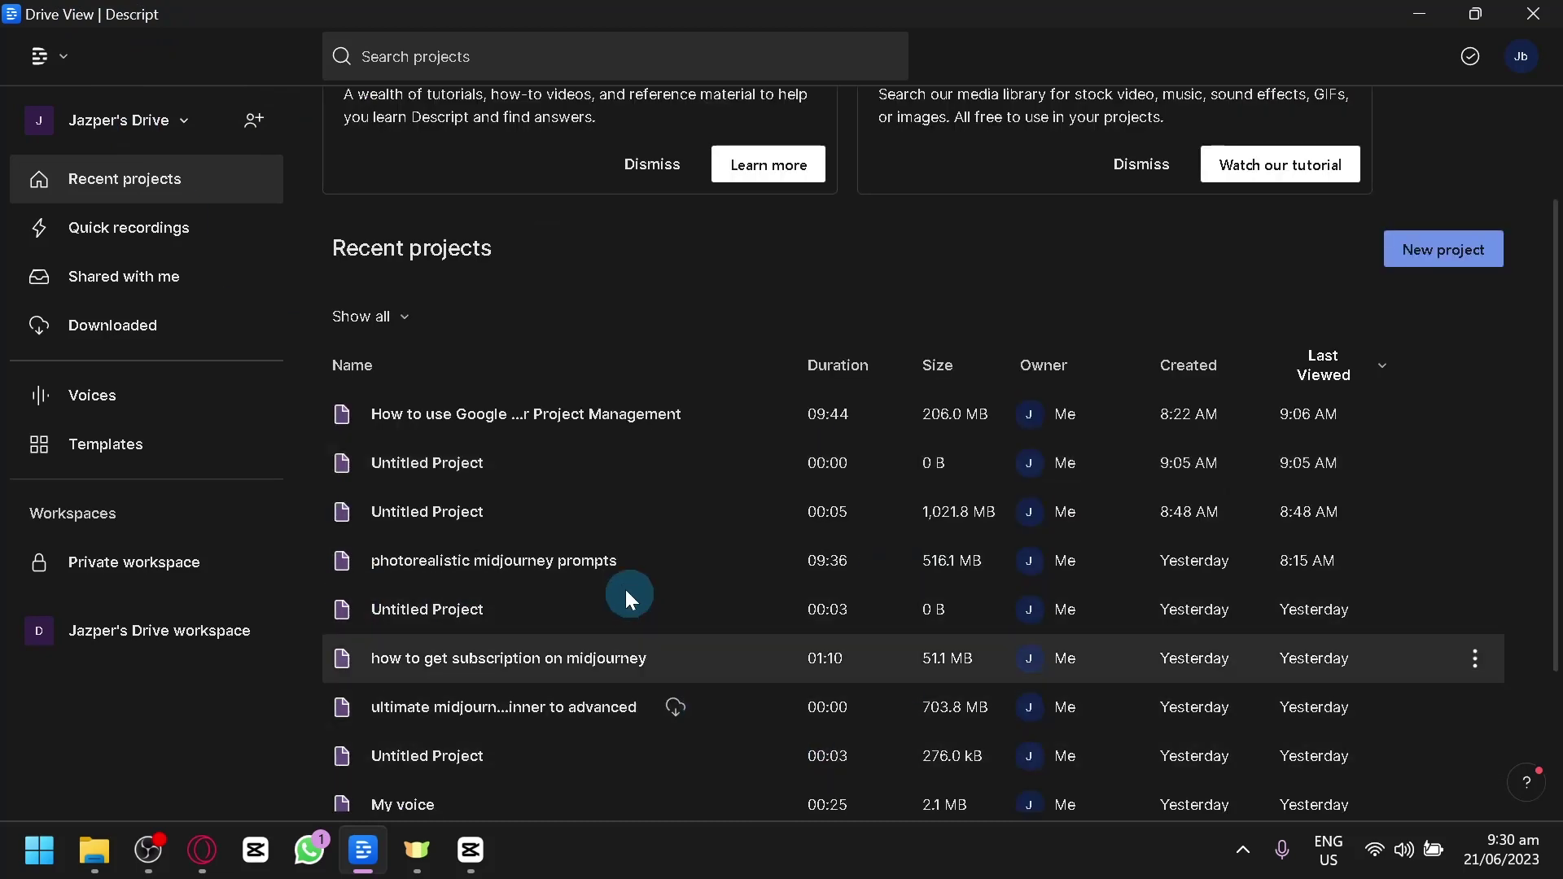
{"action": "scroll", "coordinate": [756, 363], "scroll_direction": "up", "scroll_amount": 2}
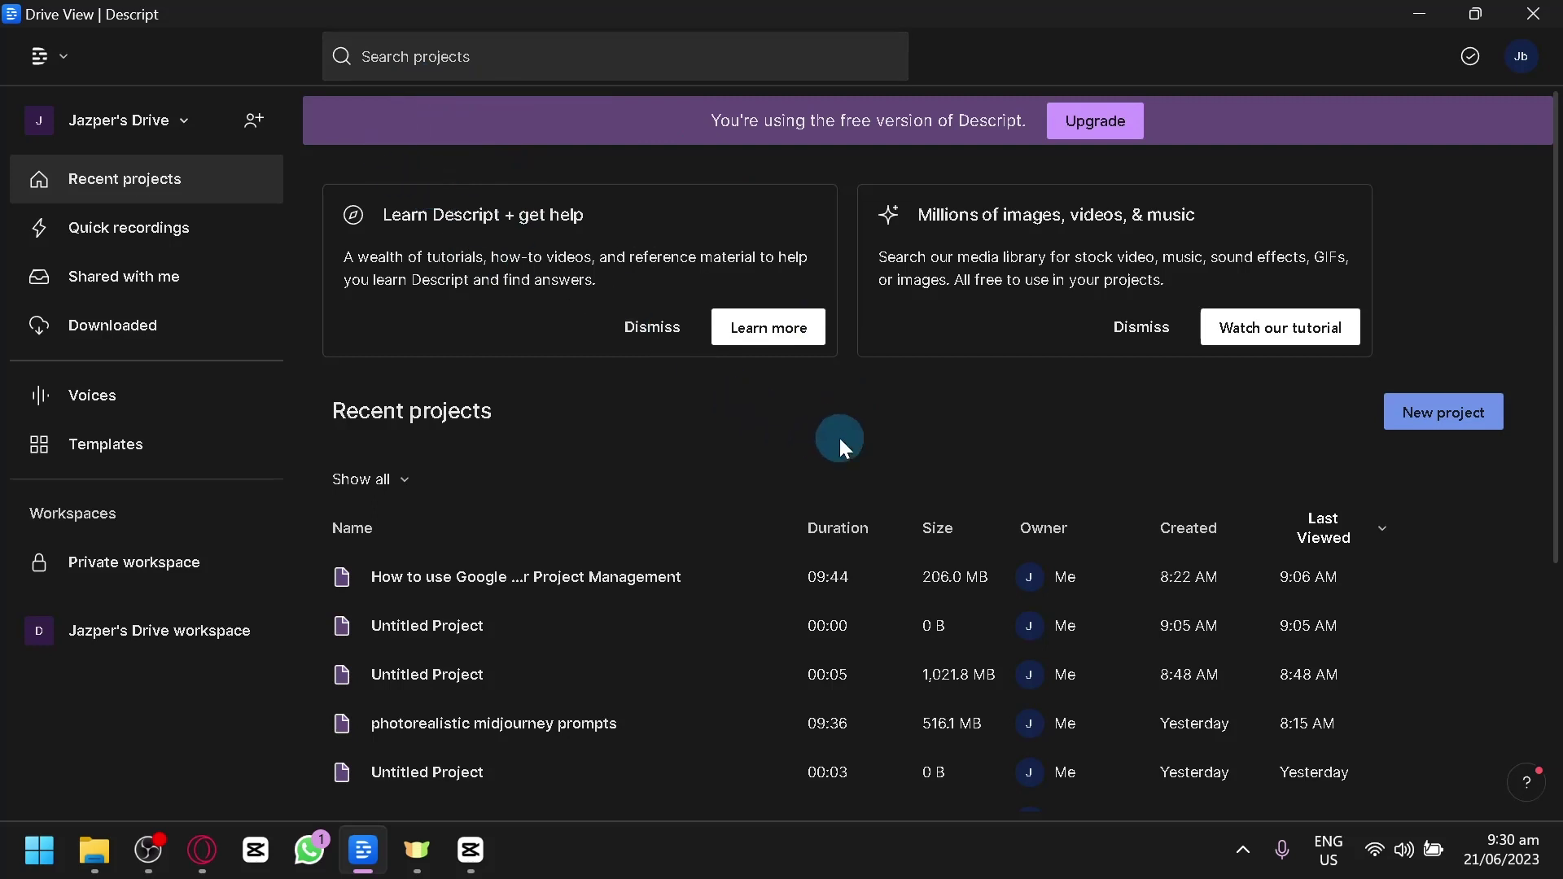
Create a new empty project and return to the recent projects list
{"action": "left_click", "coordinate": [1451, 401]}
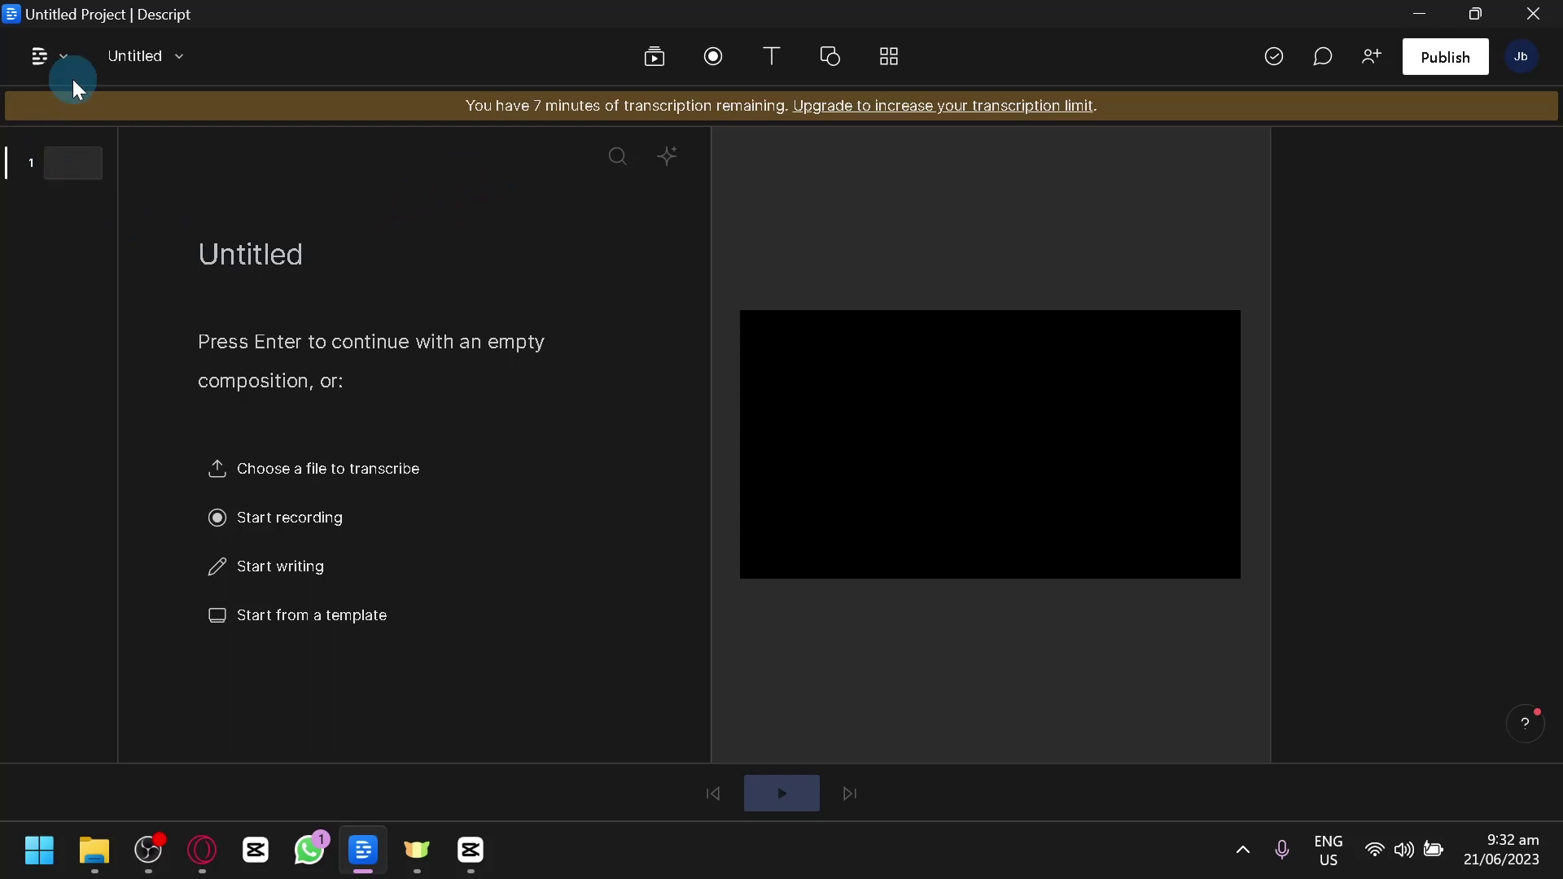
{"action": "left_click", "coordinate": [63, 58]}
{"action": "left_click", "coordinate": [95, 123]}
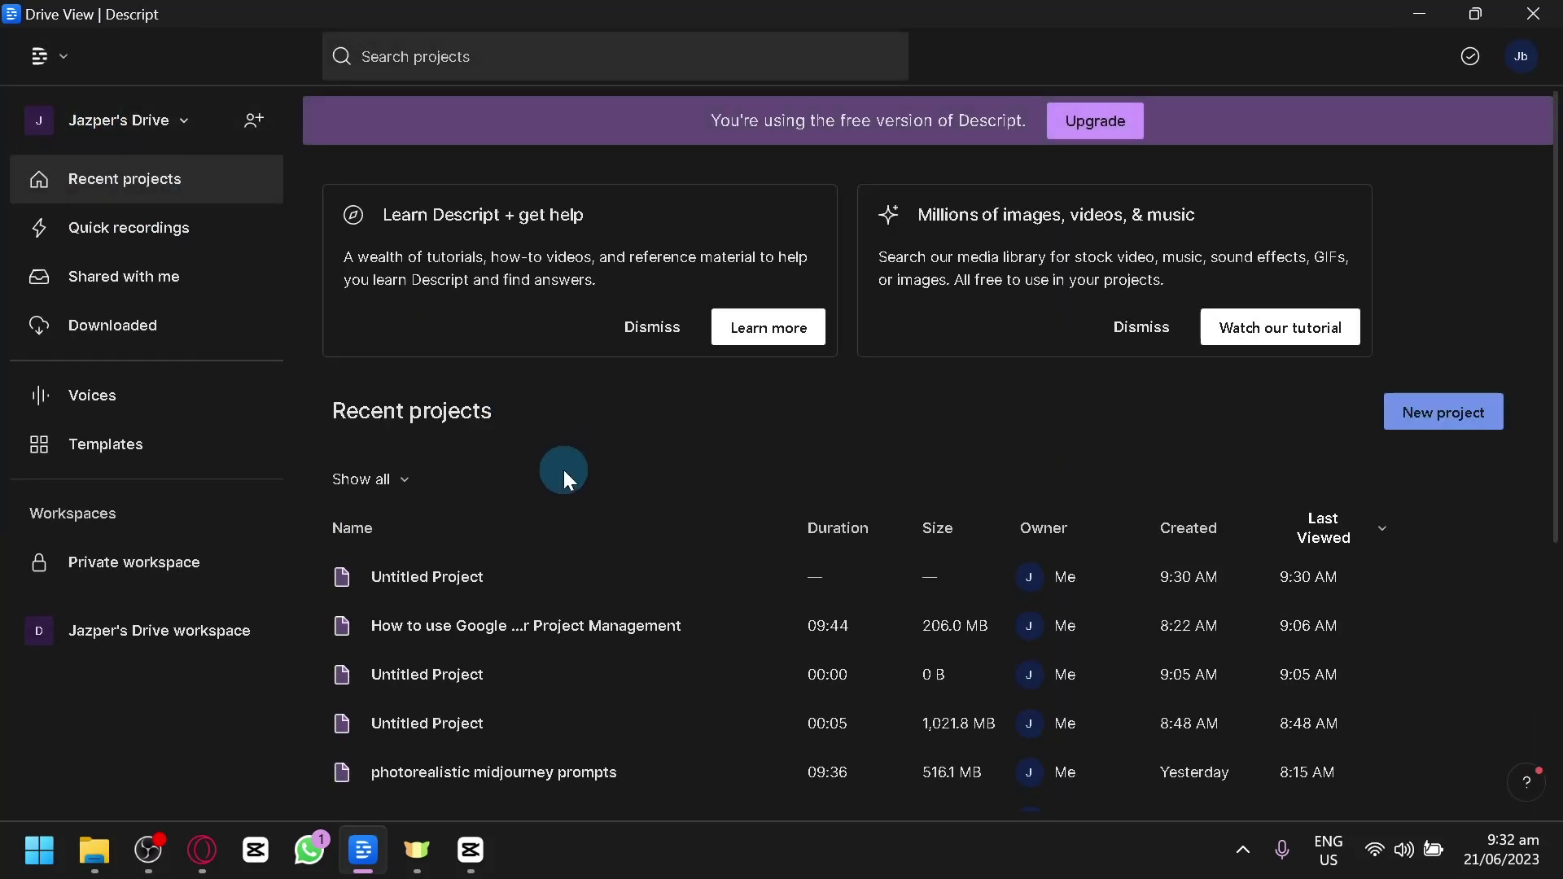
{"action": "left_click", "coordinate": [567, 720]}
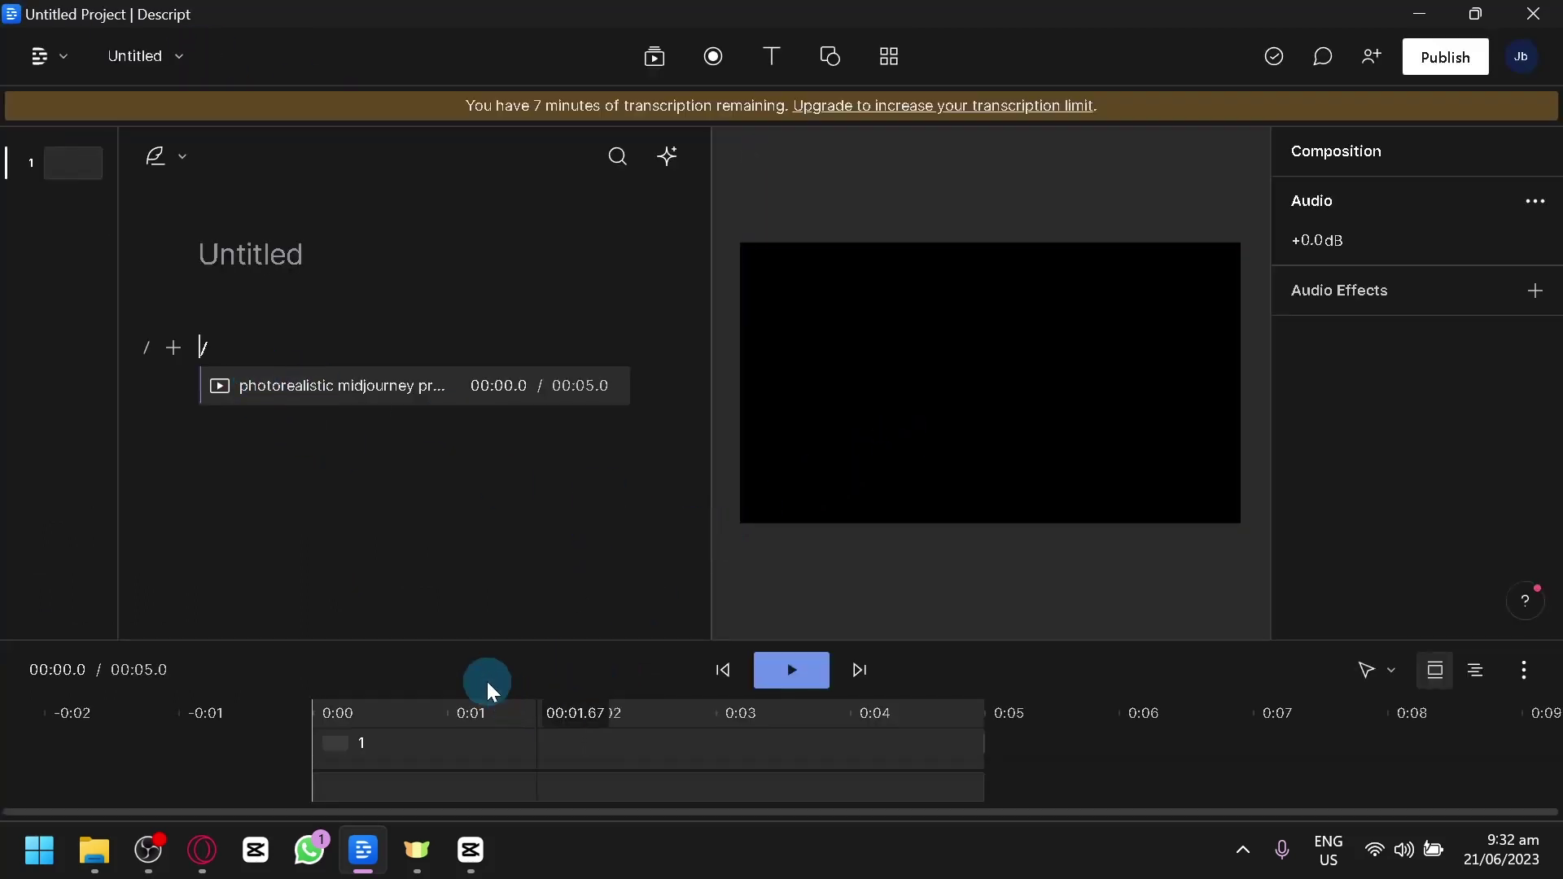
{"action": "left_click", "coordinate": [41, 59]}
{"action": "left_click", "coordinate": [100, 120]}
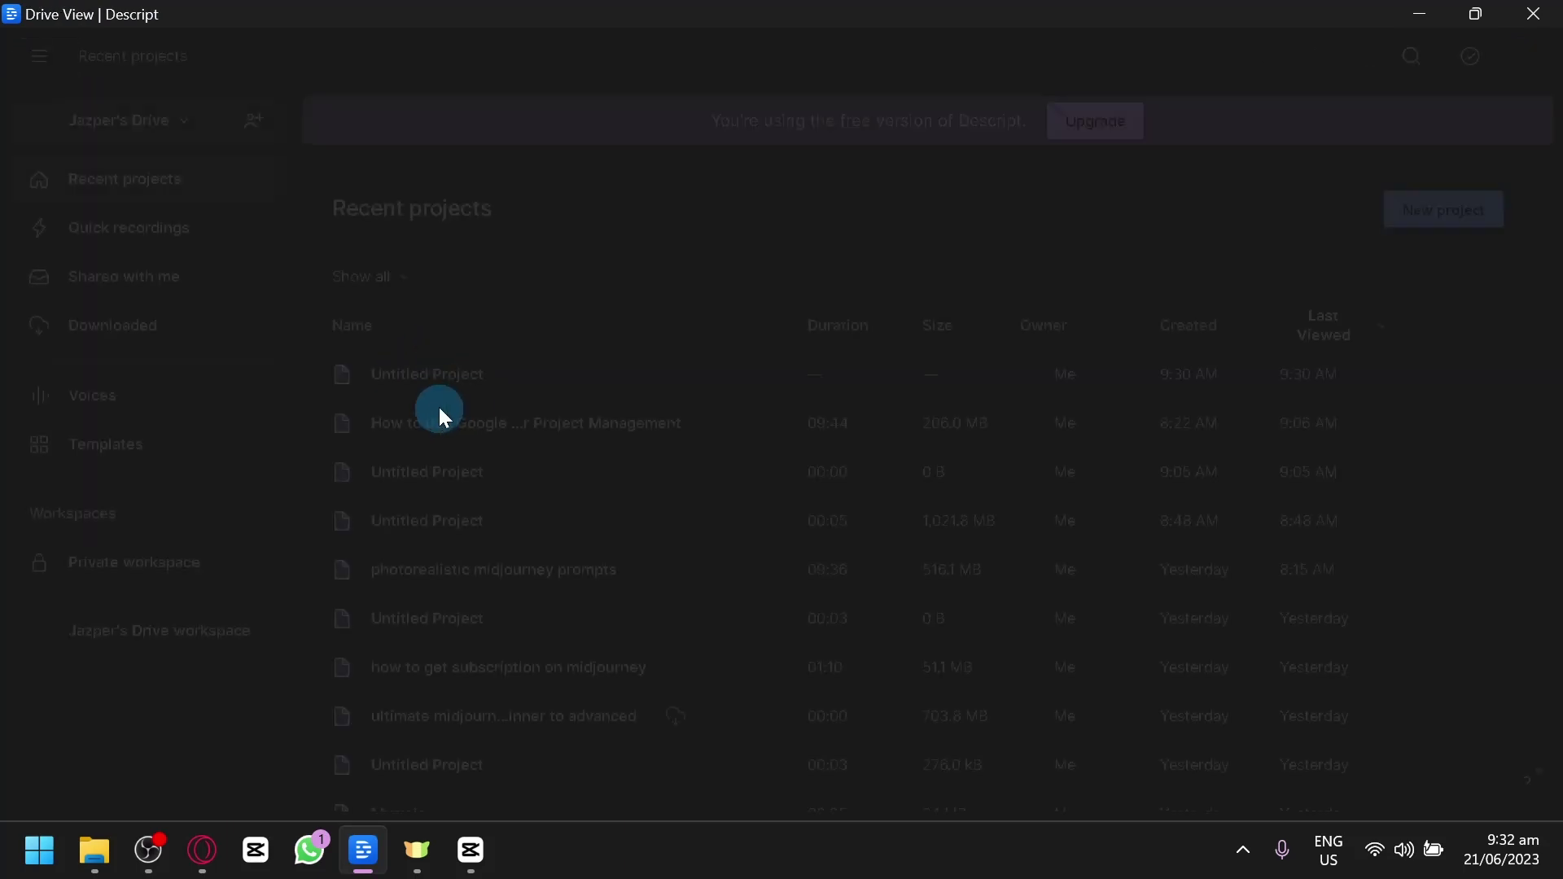
Open the project "How to use Google calendar for Project Management" and look through the opening paragraphs of its script
{"action": "left_click", "coordinate": [666, 669]}
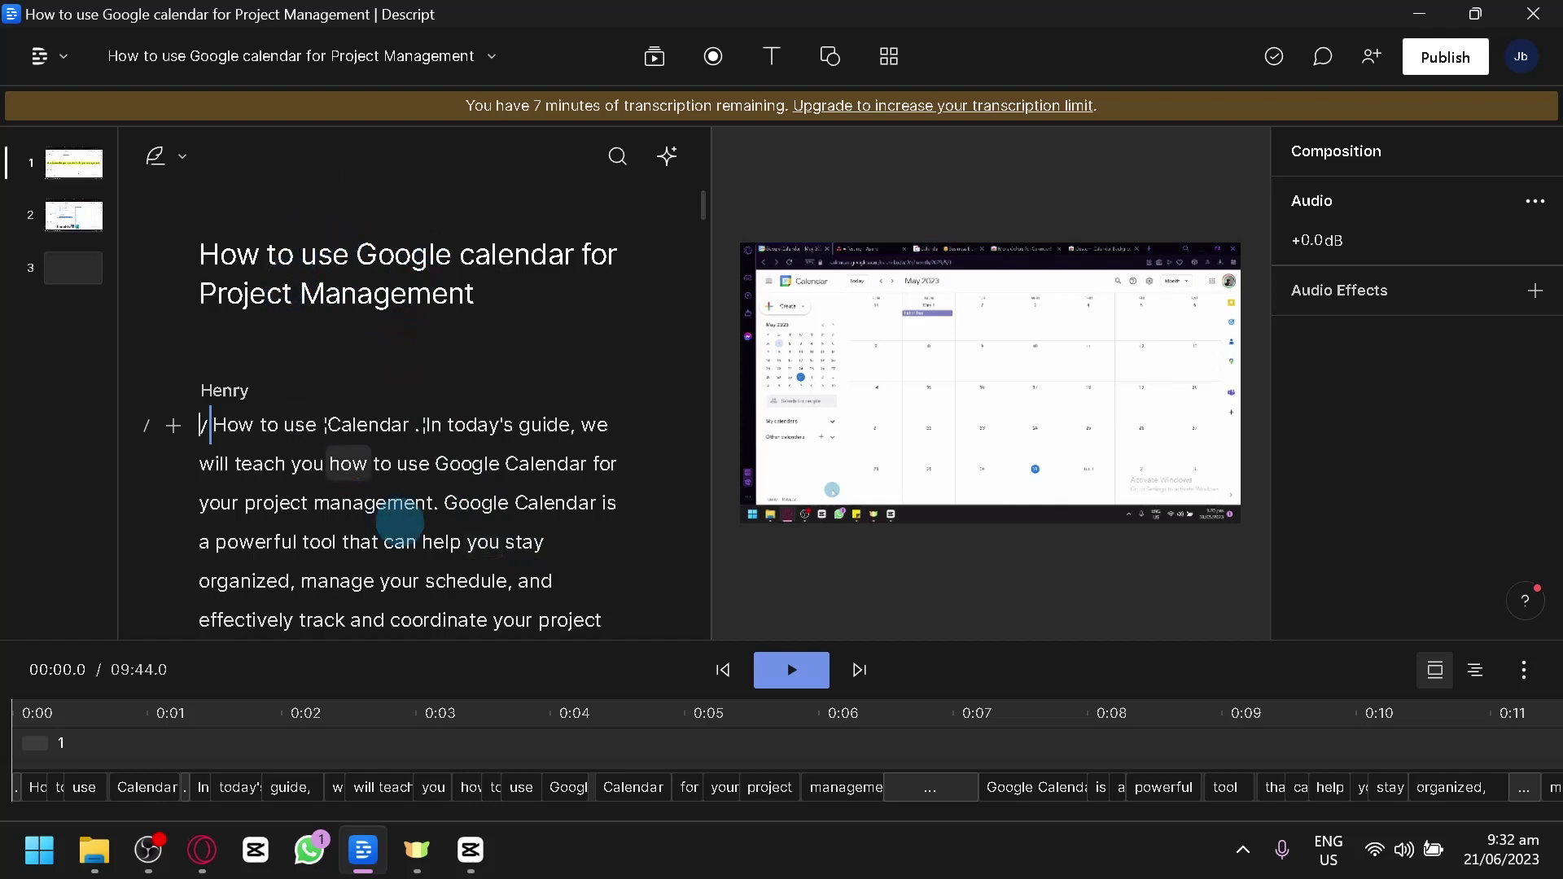
{"action": "scroll", "coordinate": [388, 480], "scroll_direction": "down", "scroll_amount": 2}
{"action": "scroll", "coordinate": [396, 470], "scroll_direction": "down", "scroll_amount": 2}
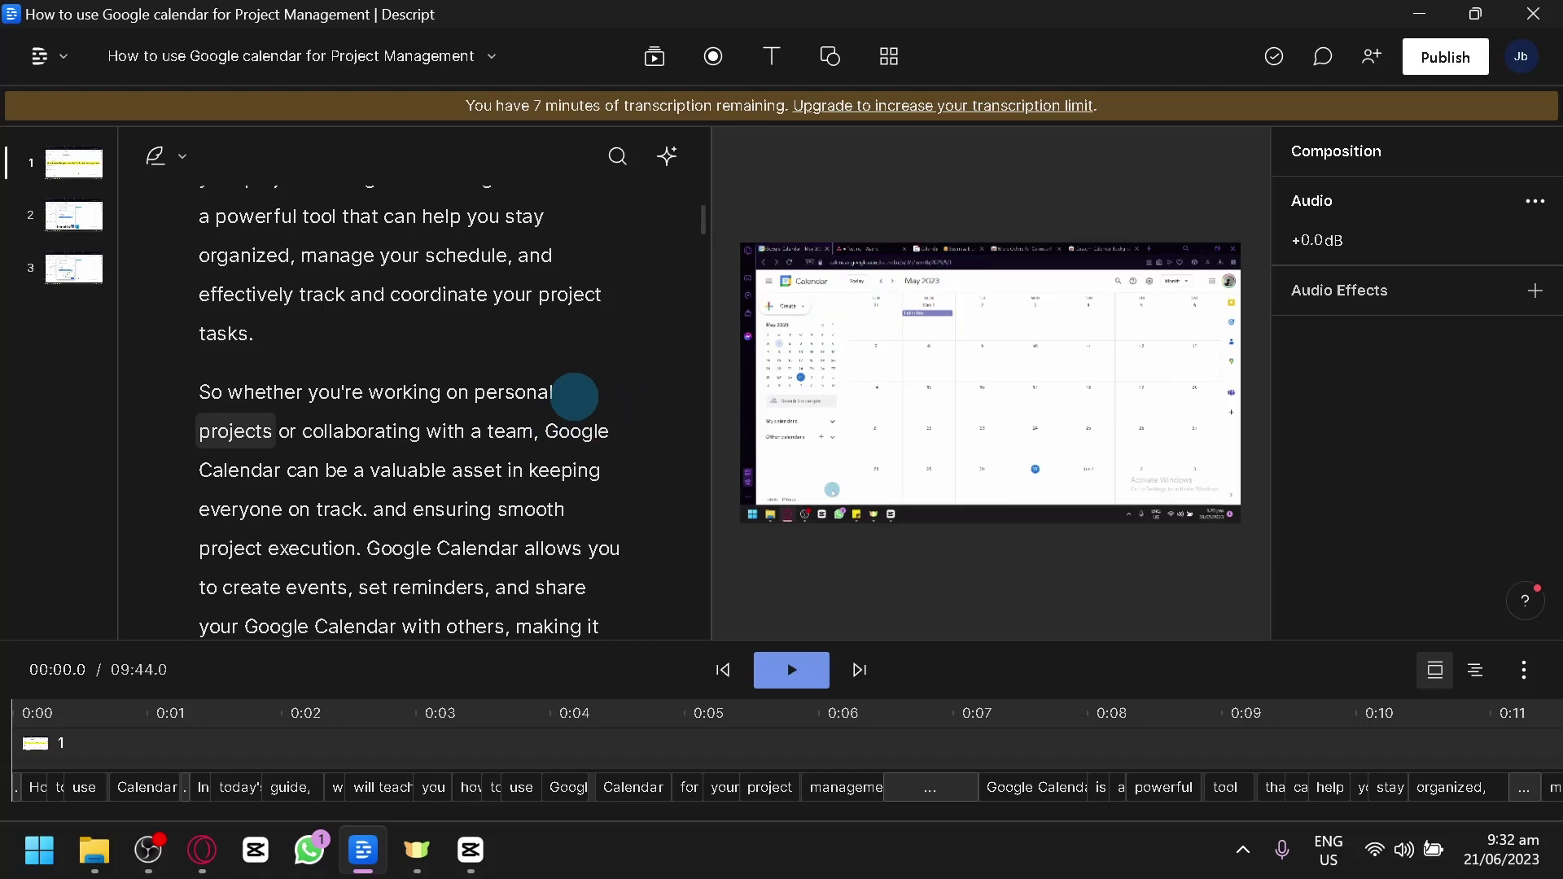
{"action": "scroll", "coordinate": [540, 408], "scroll_direction": "down", "scroll_amount": 6}
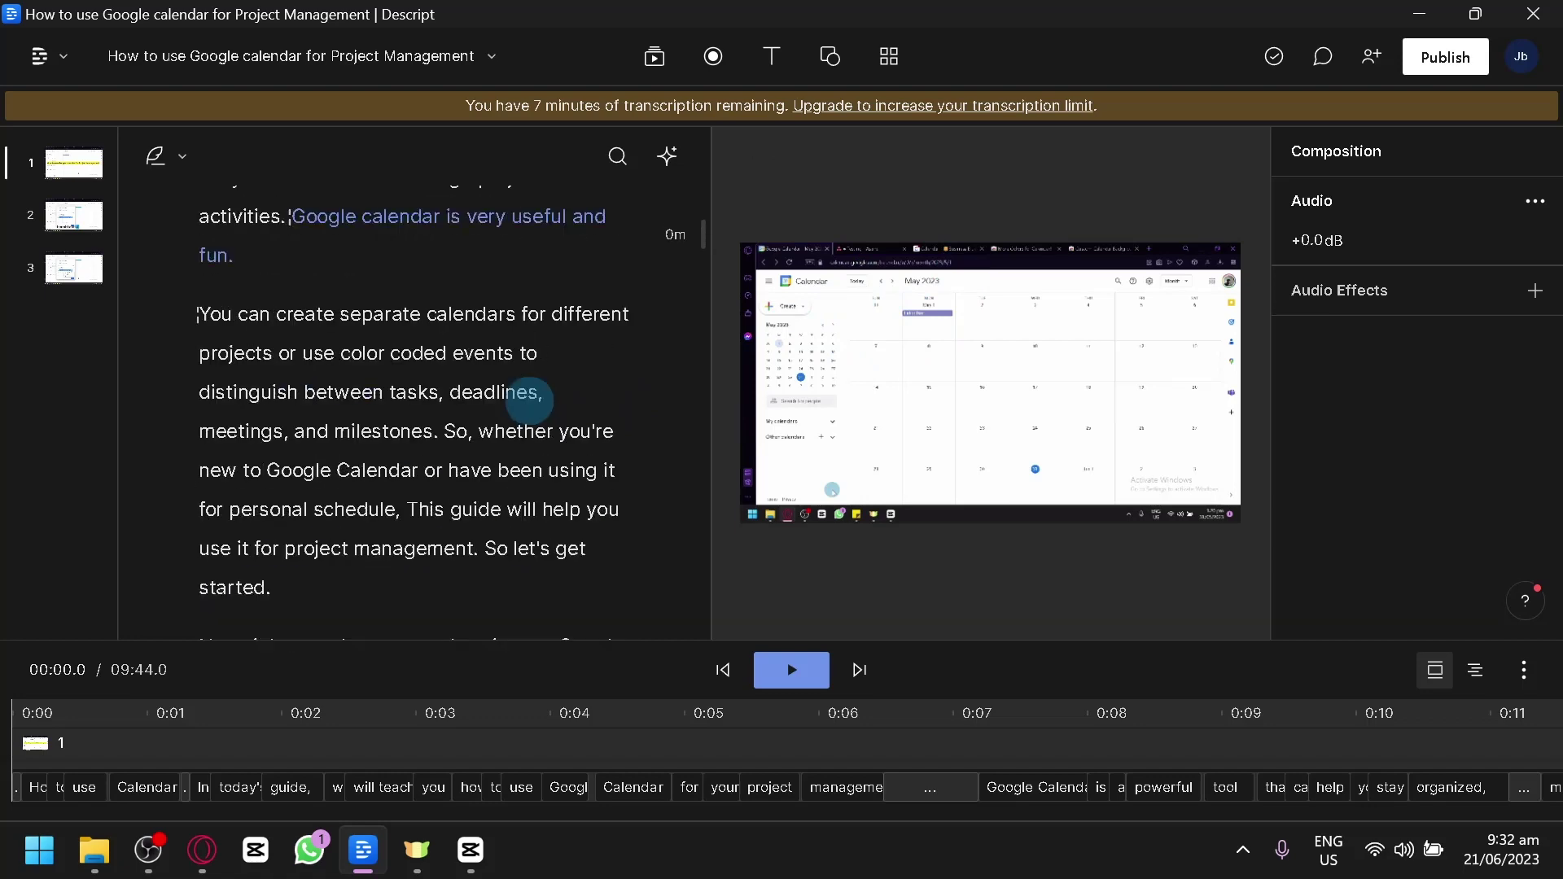
{"action": "scroll", "coordinate": [439, 339], "scroll_direction": "down", "scroll_amount": 2}
{"action": "scroll", "coordinate": [391, 337], "scroll_direction": "up", "scroll_amount": 2}
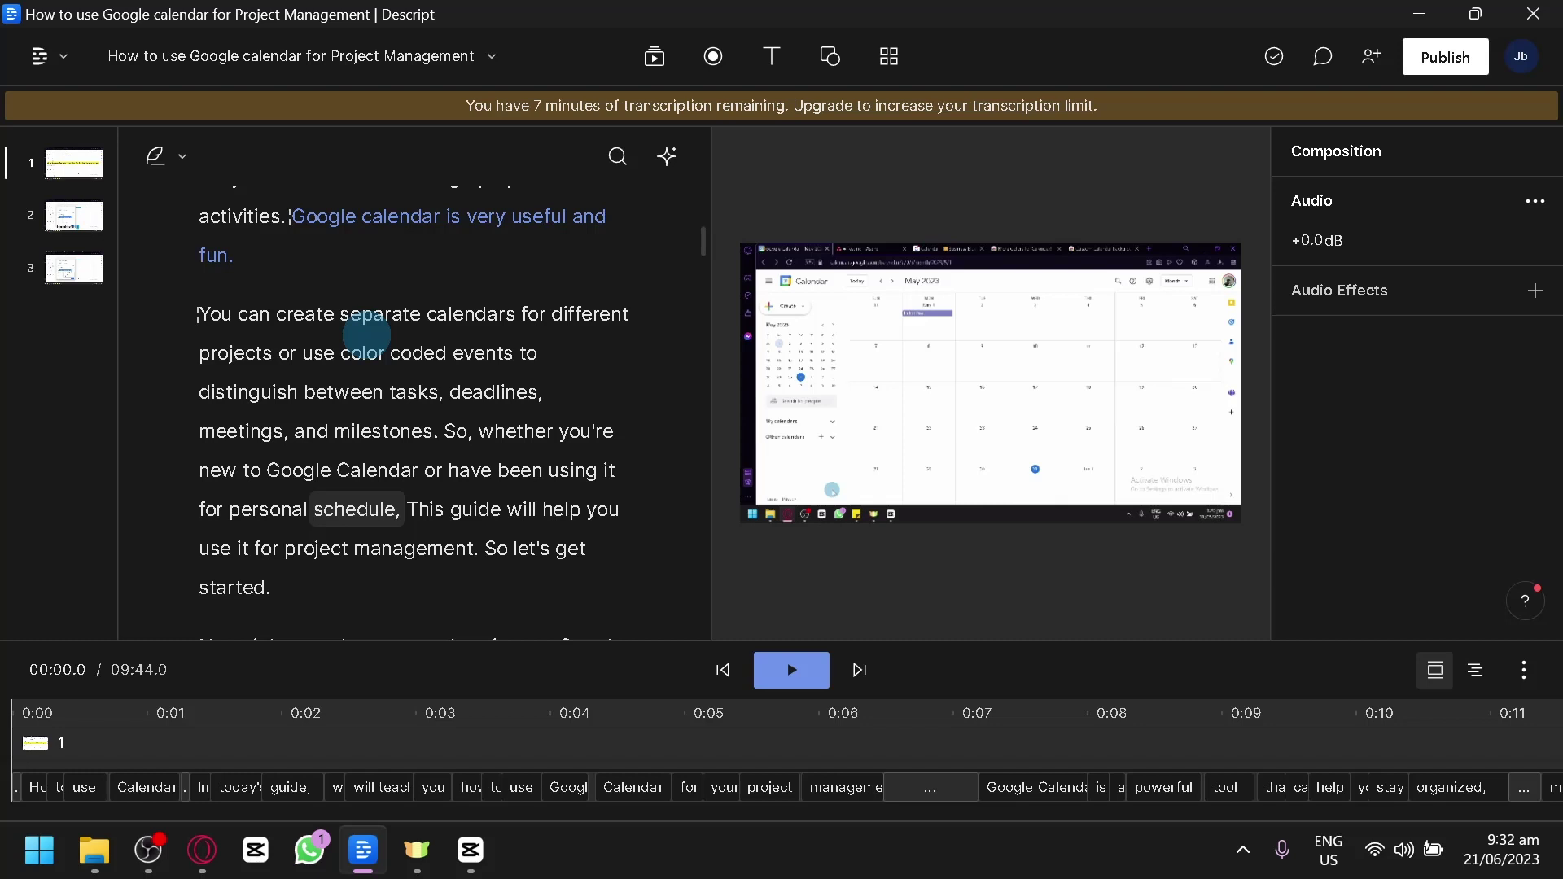
Move the playback position to the word "separate" in the paragraph starting "You can create separate calendars"
{"action": "left_click", "coordinate": [342, 316]}
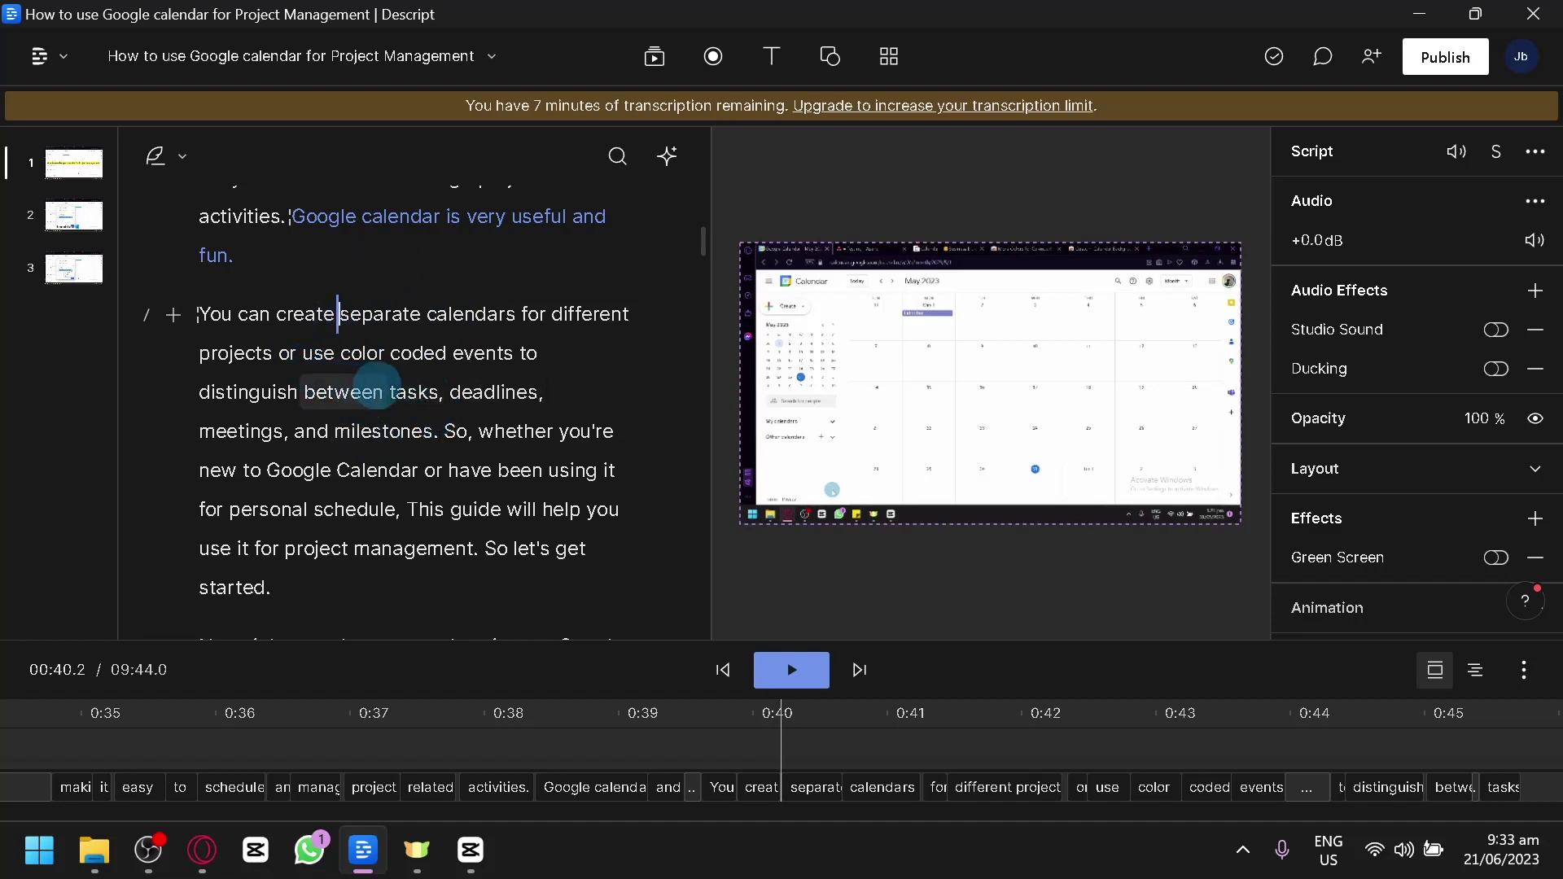
{"action": "scroll", "coordinate": [376, 381], "scroll_direction": "up", "scroll_amount": 2}
{"action": "scroll", "coordinate": [325, 398], "scroll_direction": "down", "scroll_amount": 2}
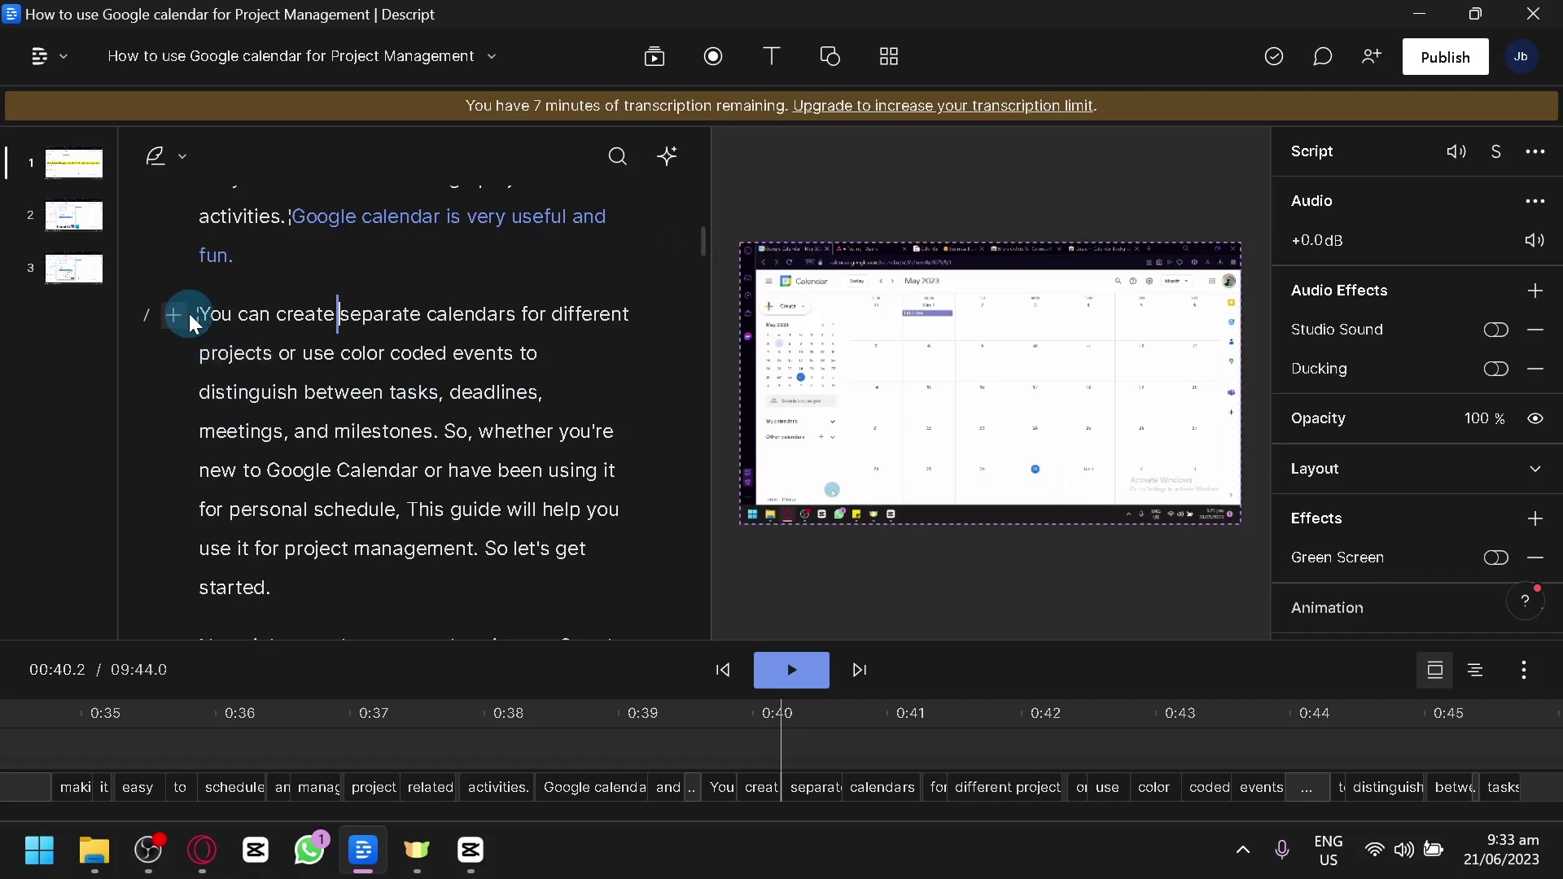
Play the recording from the paragraph starting "As you can see here we have the Sunday" and pause it around "Saturday"
{"action": "scroll", "coordinate": [224, 358], "scroll_direction": "up", "scroll_amount": 5}
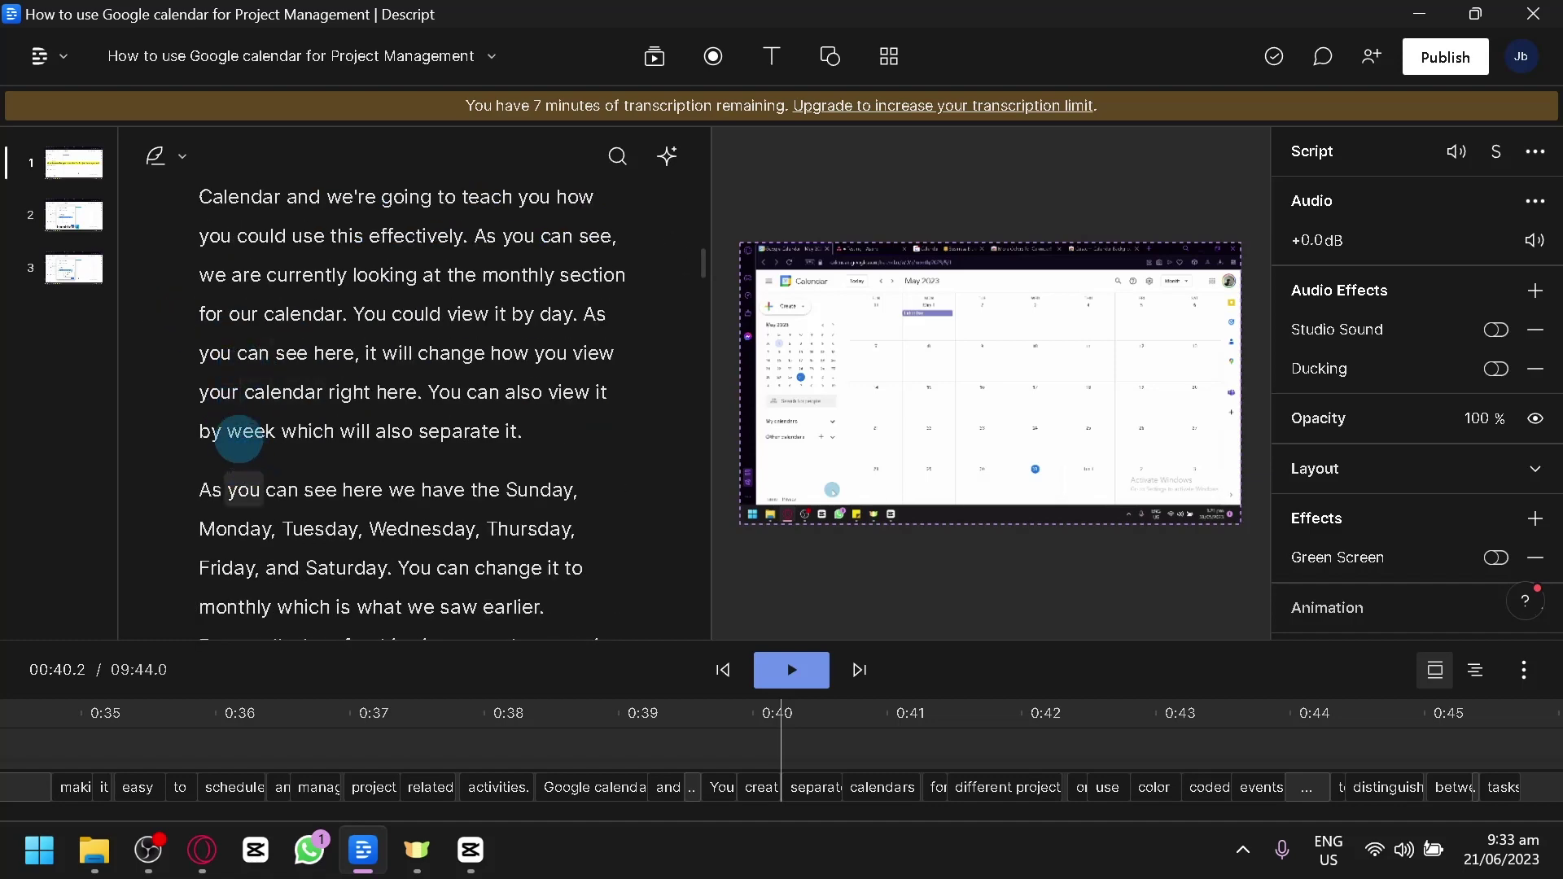
{"action": "scroll", "coordinate": [238, 438], "scroll_direction": "down", "scroll_amount": 2}
{"action": "left_click", "coordinate": [203, 326]}
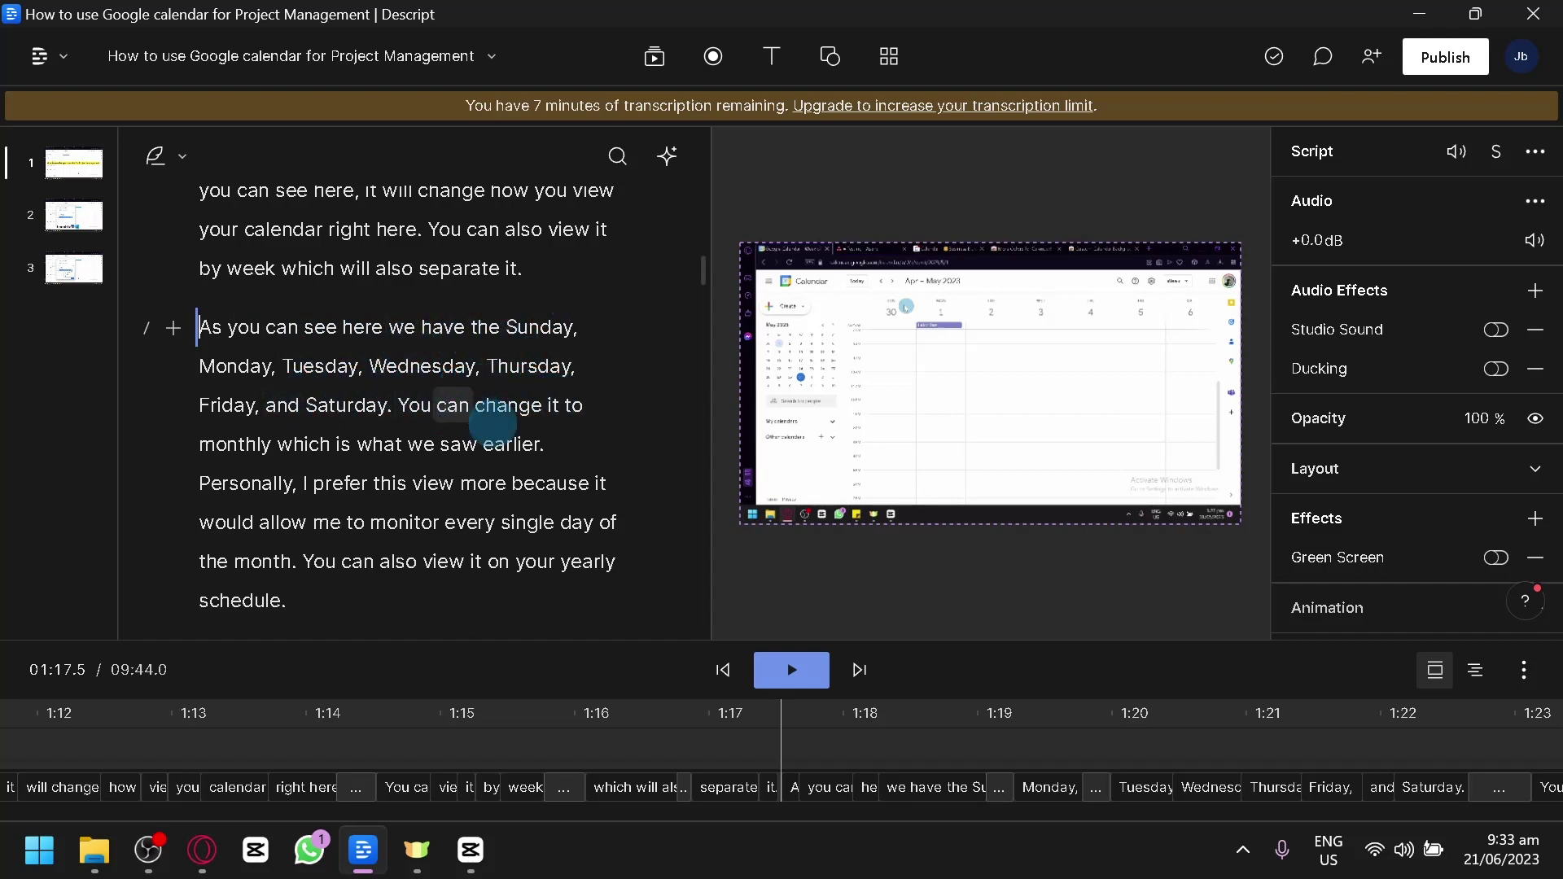
{"action": "left_click", "coordinate": [791, 681]}
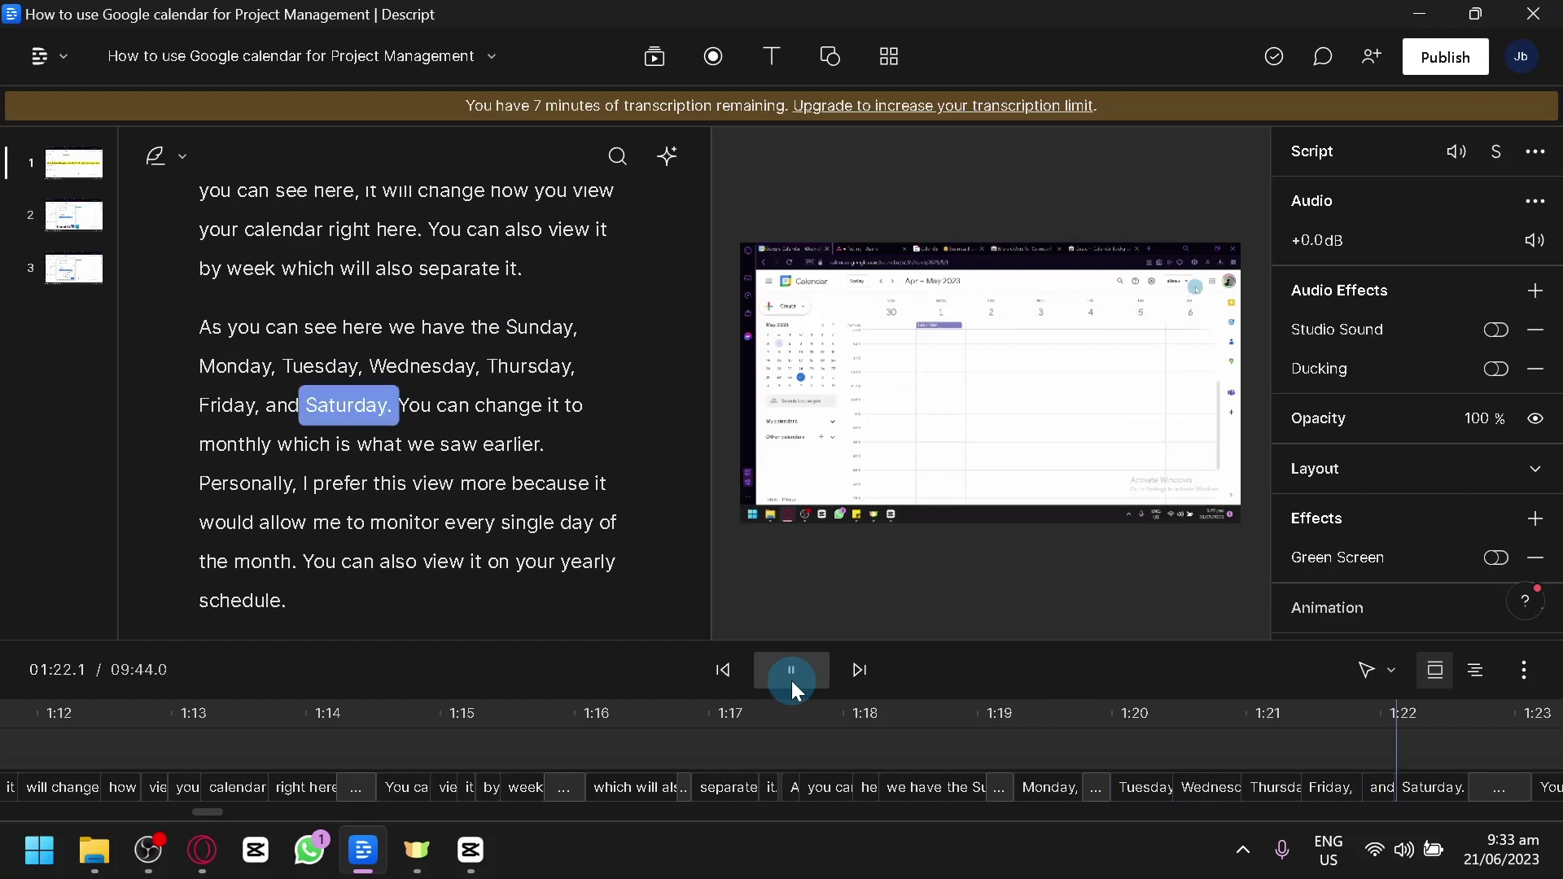
{"action": "left_click", "coordinate": [791, 680]}
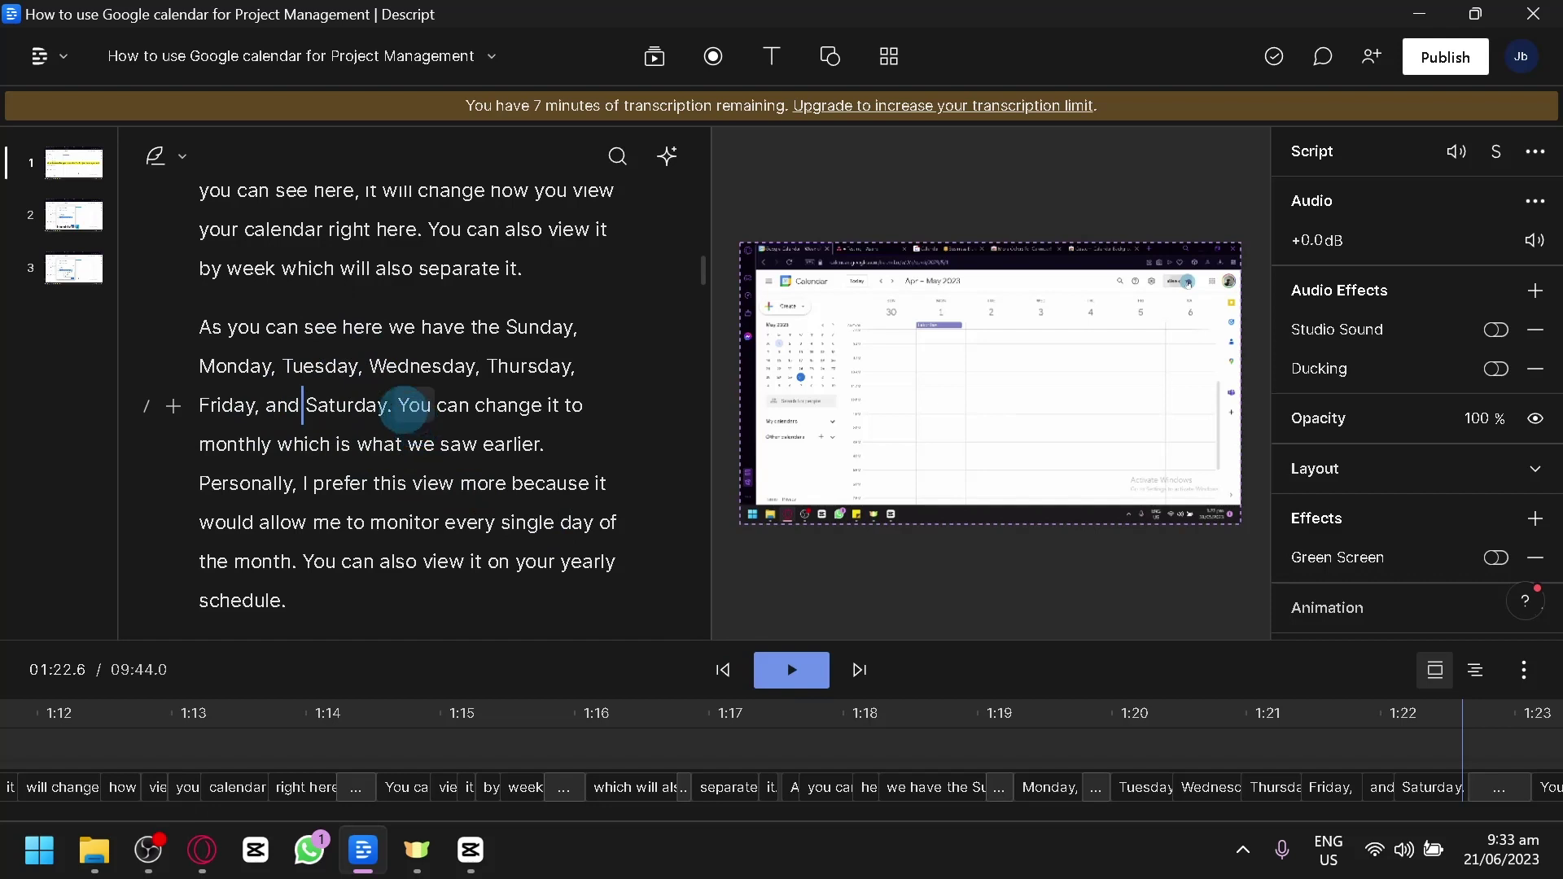
Delete the word "Tuesday" from the list of weekdays in the script
{"action": "left_click", "coordinate": [395, 405]}
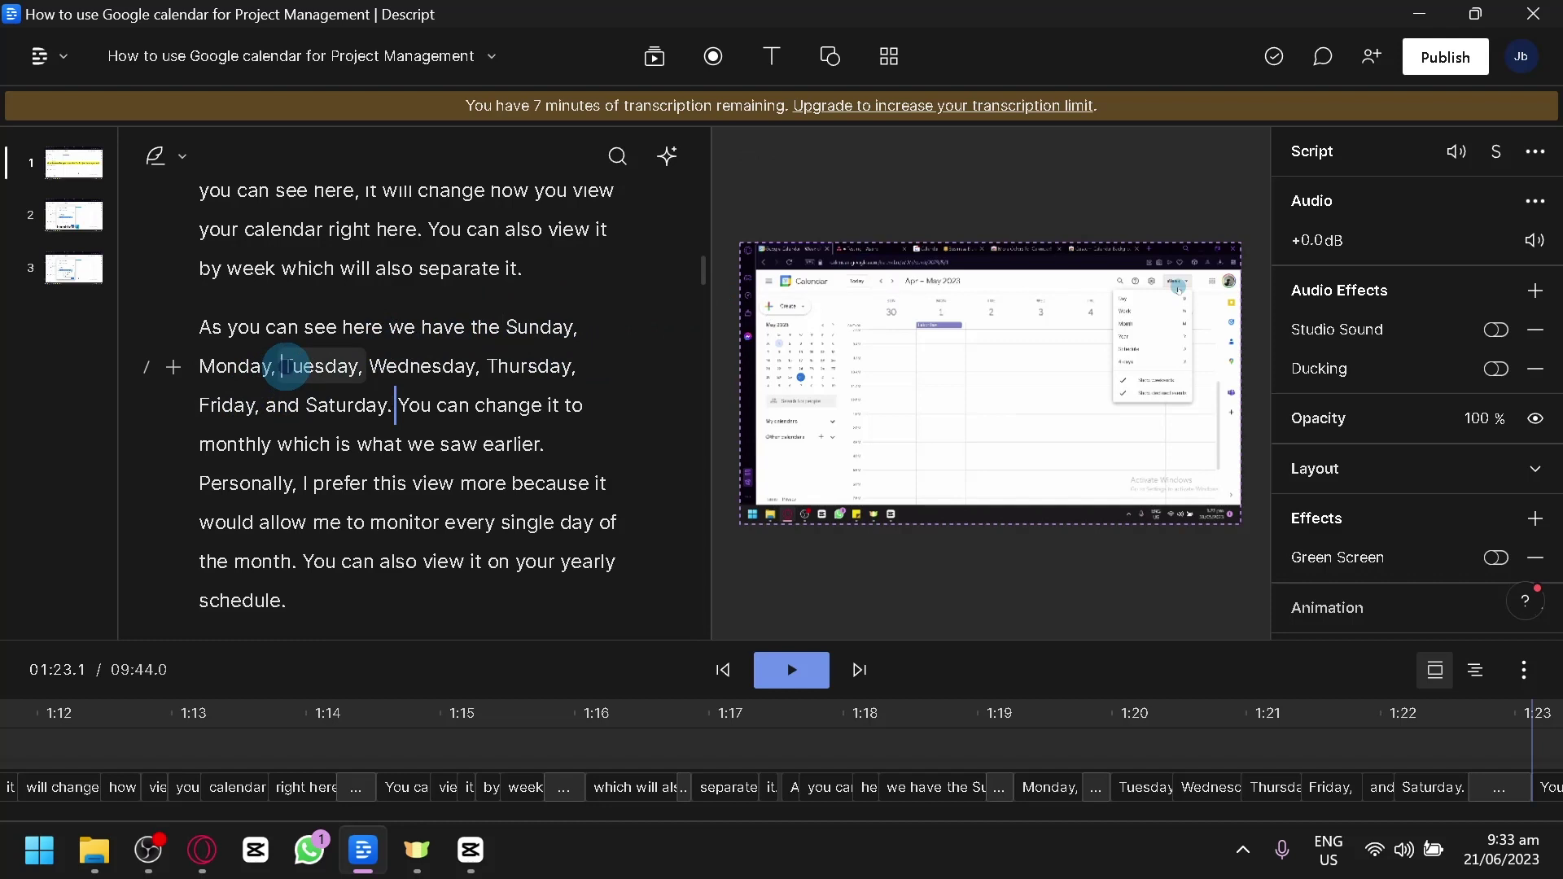
{"action": "double_click", "coordinate": [347, 366]}
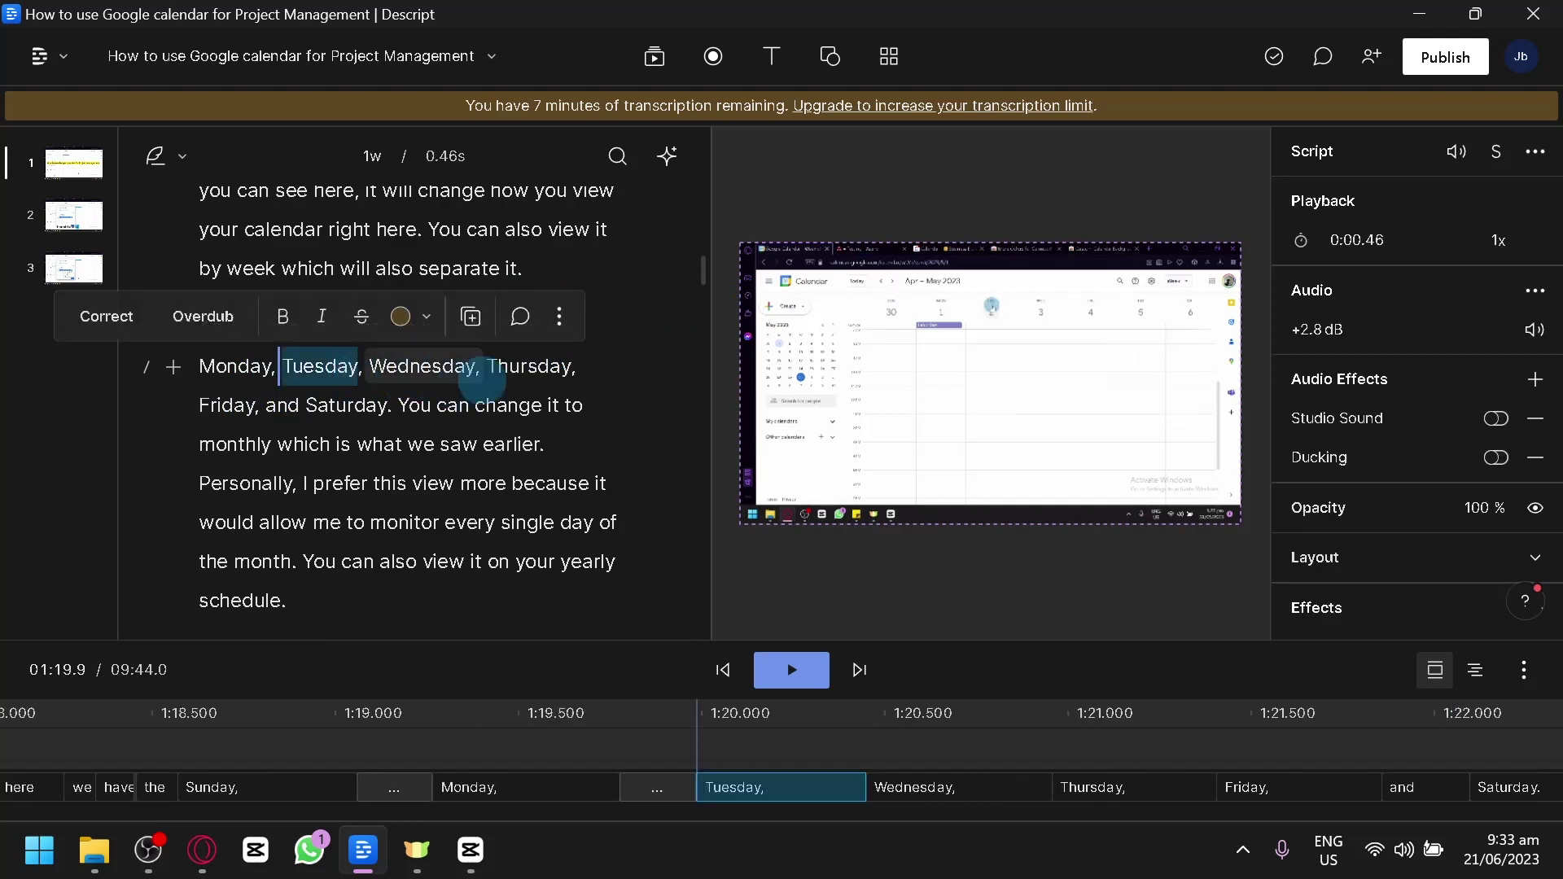
{"action": "key", "text": "BackSpace"}
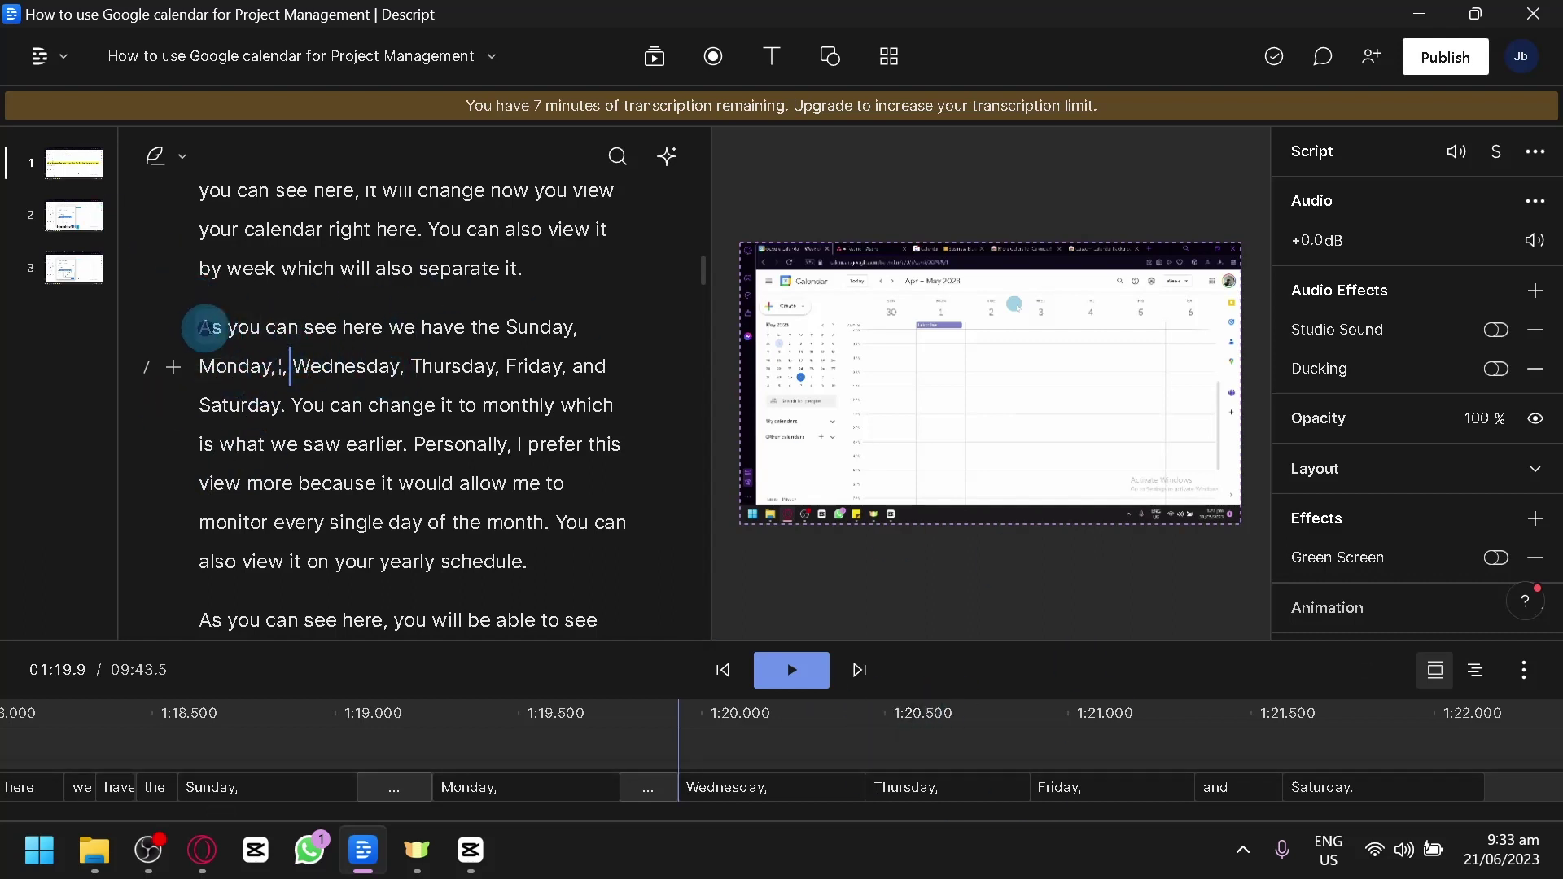
Play back the edited weekday paragraph from its beginning and pause at "Saturday"
{"action": "left_click", "coordinate": [196, 327]}
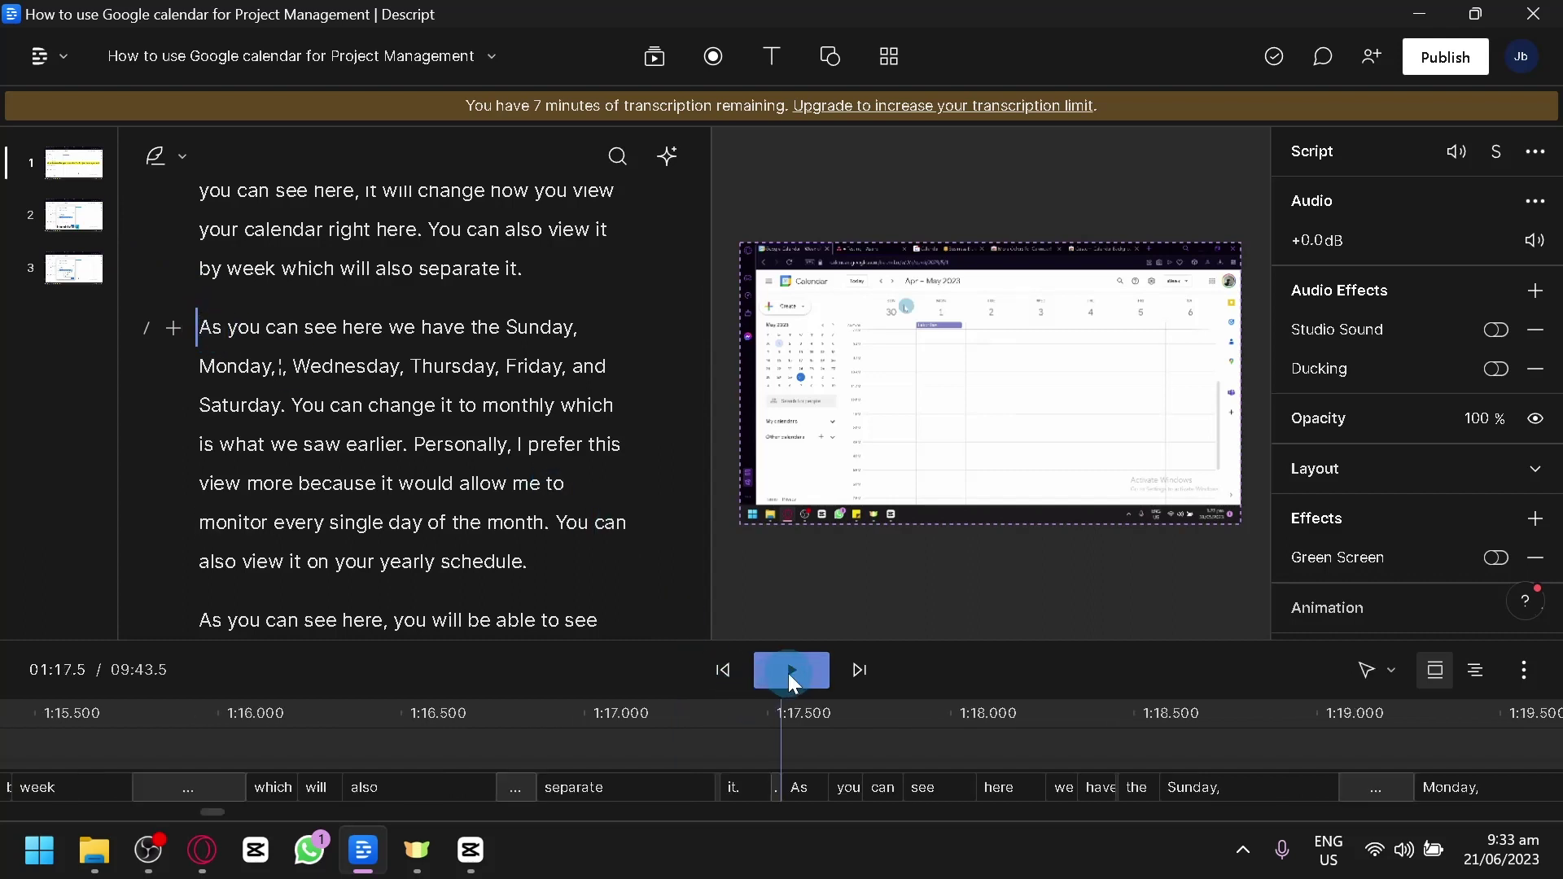
{"action": "left_click", "coordinate": [786, 672]}
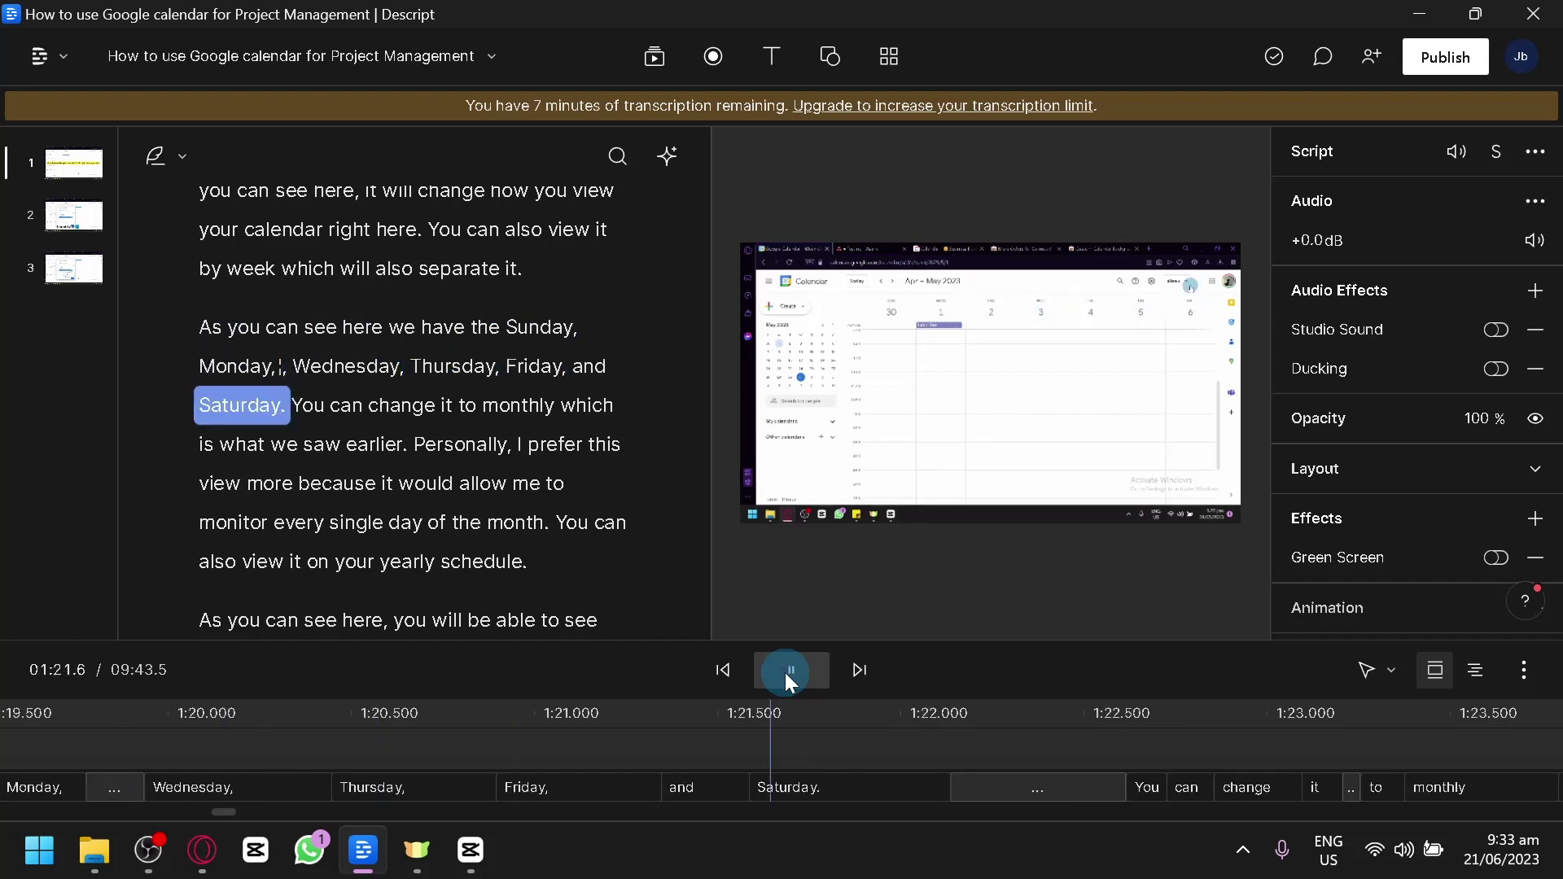
{"action": "left_click", "coordinate": [785, 672]}
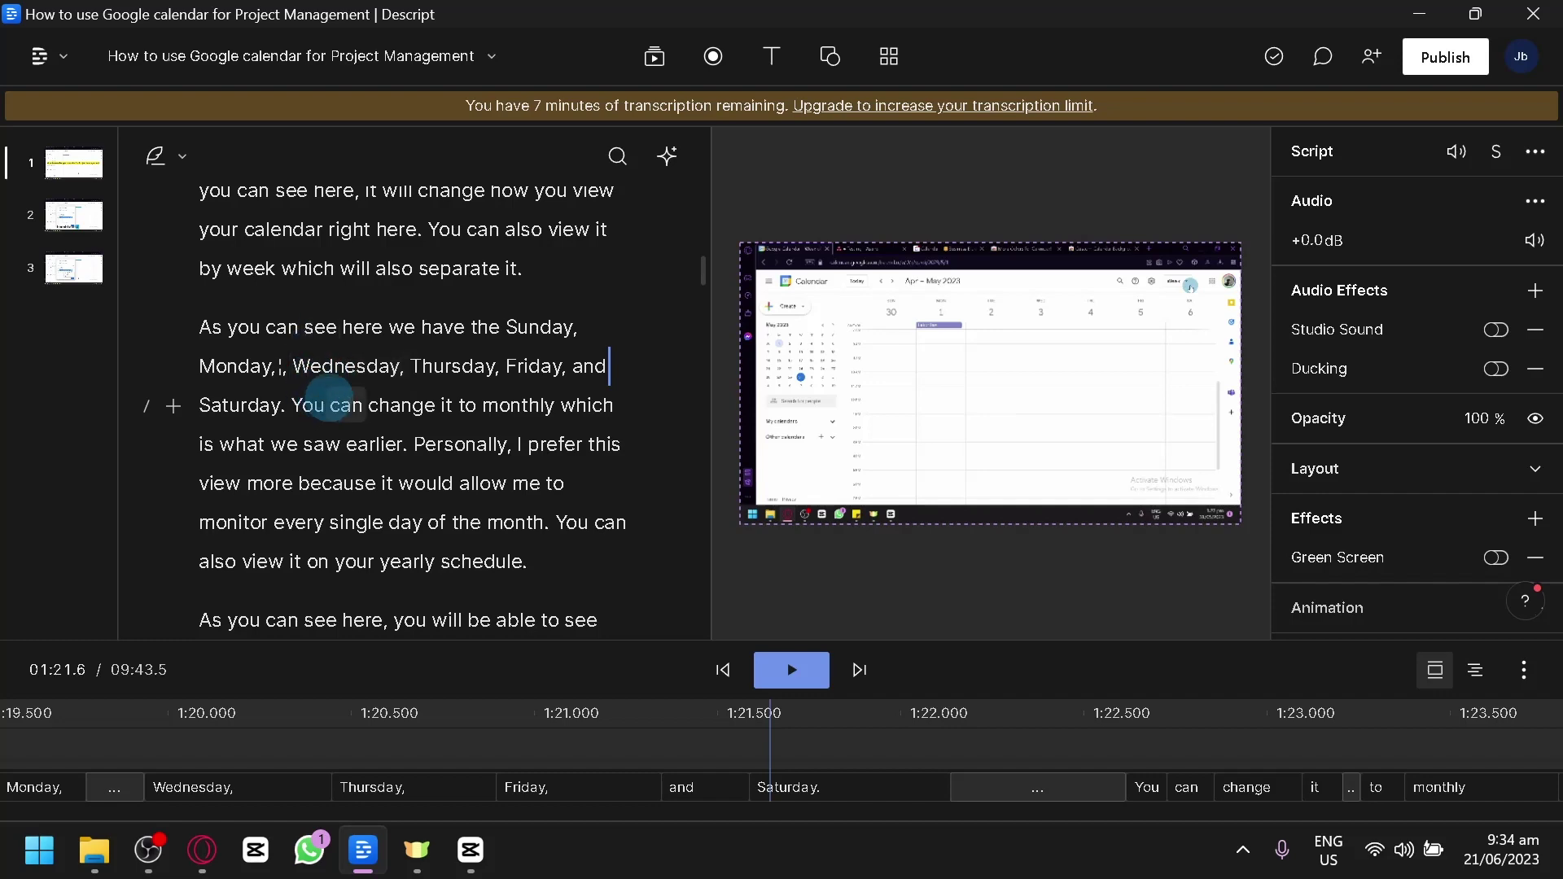
Examine the following part of the script and the available script cleanup actions, such as shortening word gaps and removing filler words
{"action": "scroll", "coordinate": [324, 405], "scroll_direction": "down", "scroll_amount": 10}
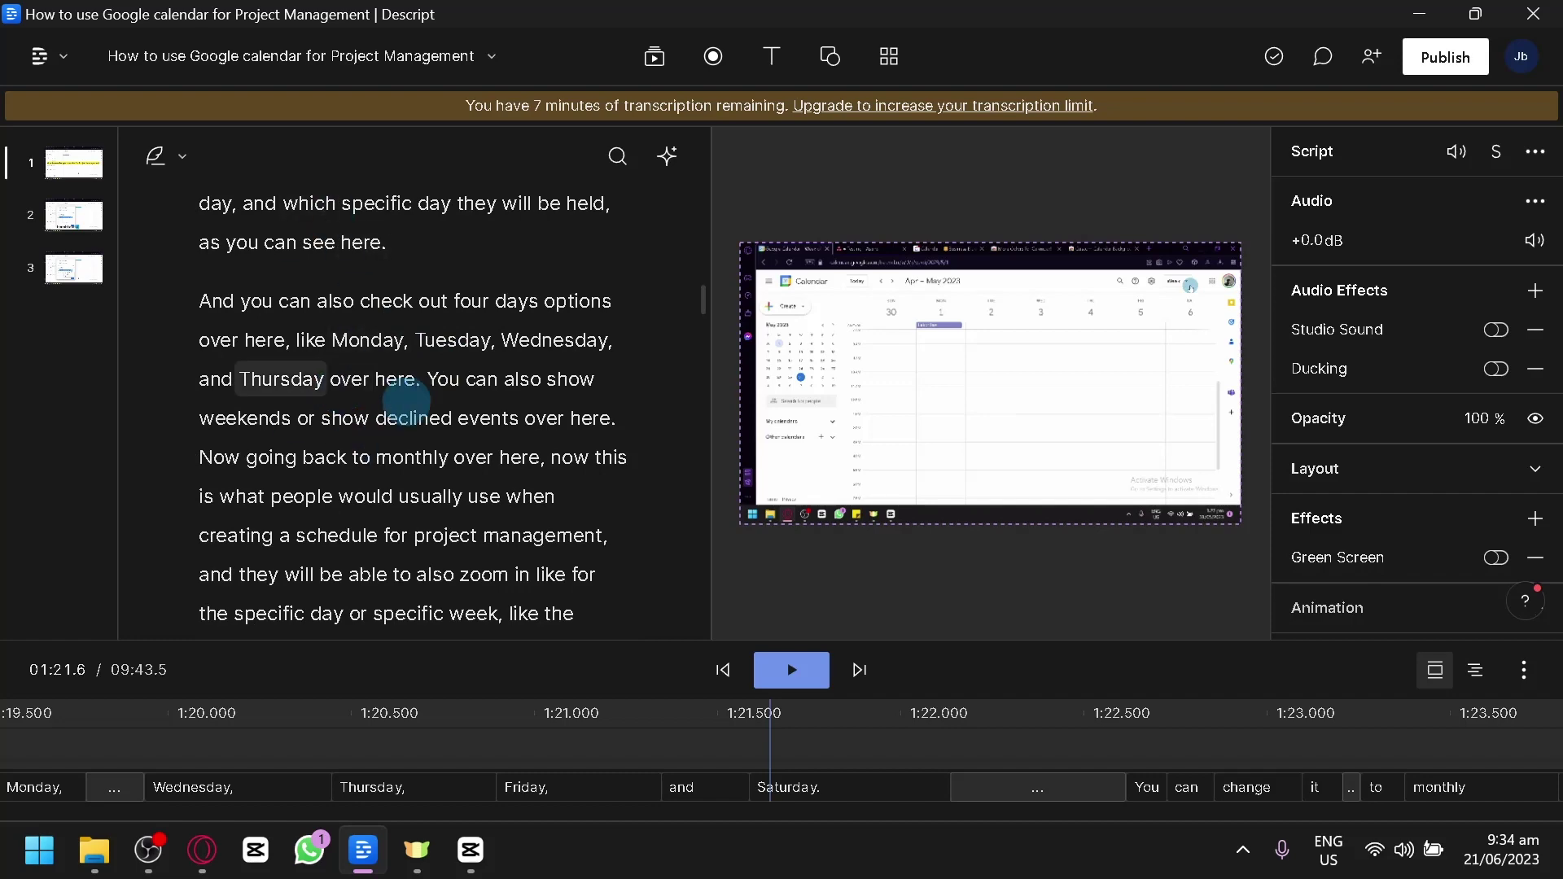
{"action": "scroll", "coordinate": [357, 387], "scroll_direction": "down", "scroll_amount": 4}
{"action": "scroll", "coordinate": [352, 381], "scroll_direction": "down", "scroll_amount": 10}
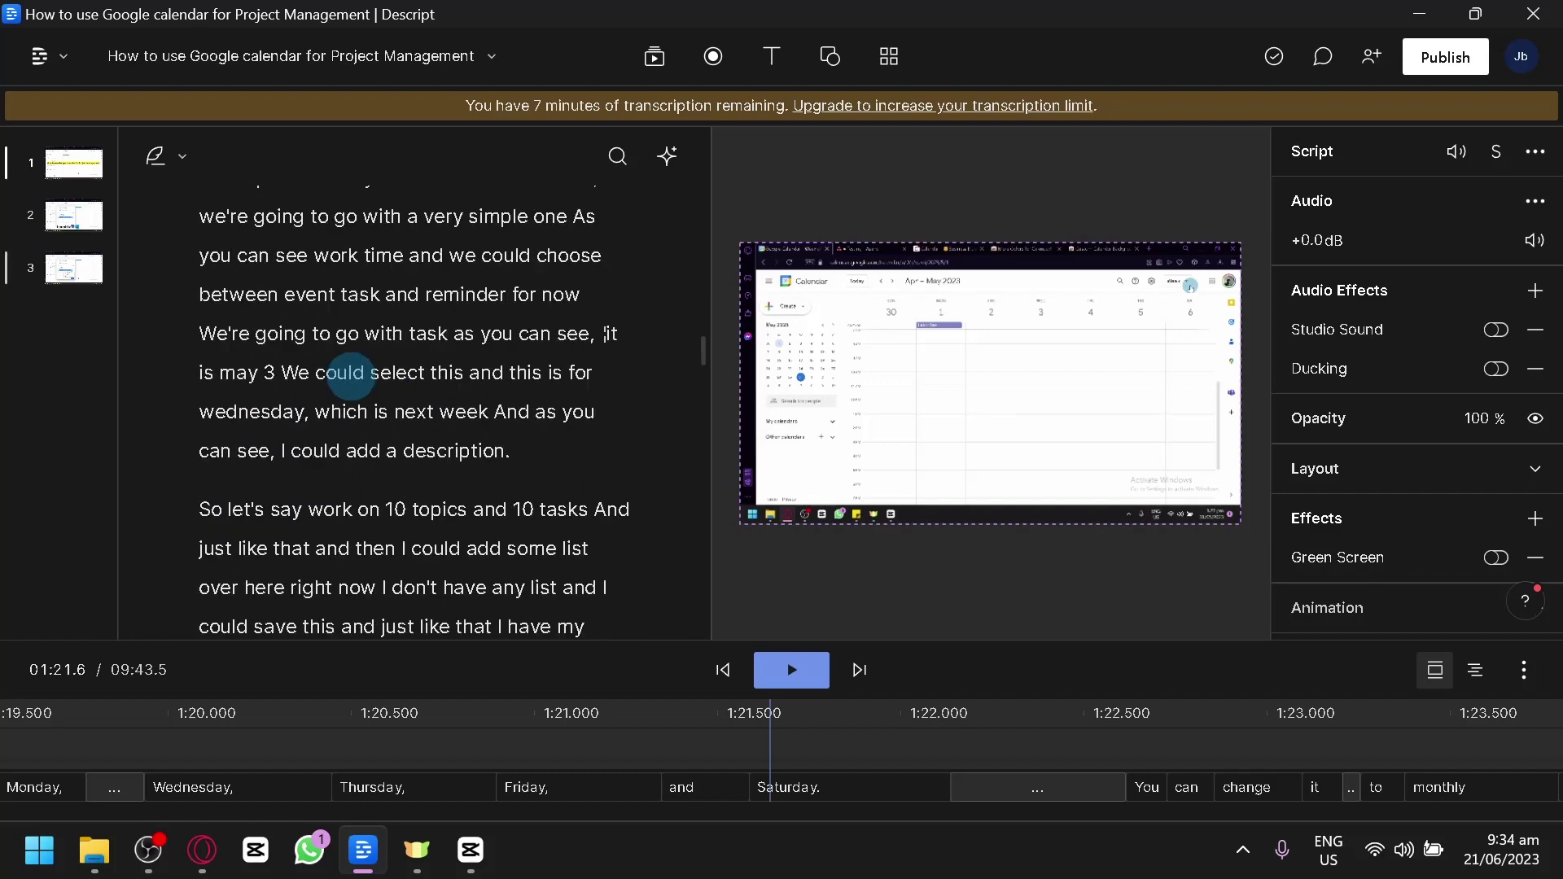
{"action": "scroll", "coordinate": [351, 376], "scroll_direction": "down", "scroll_amount": 6}
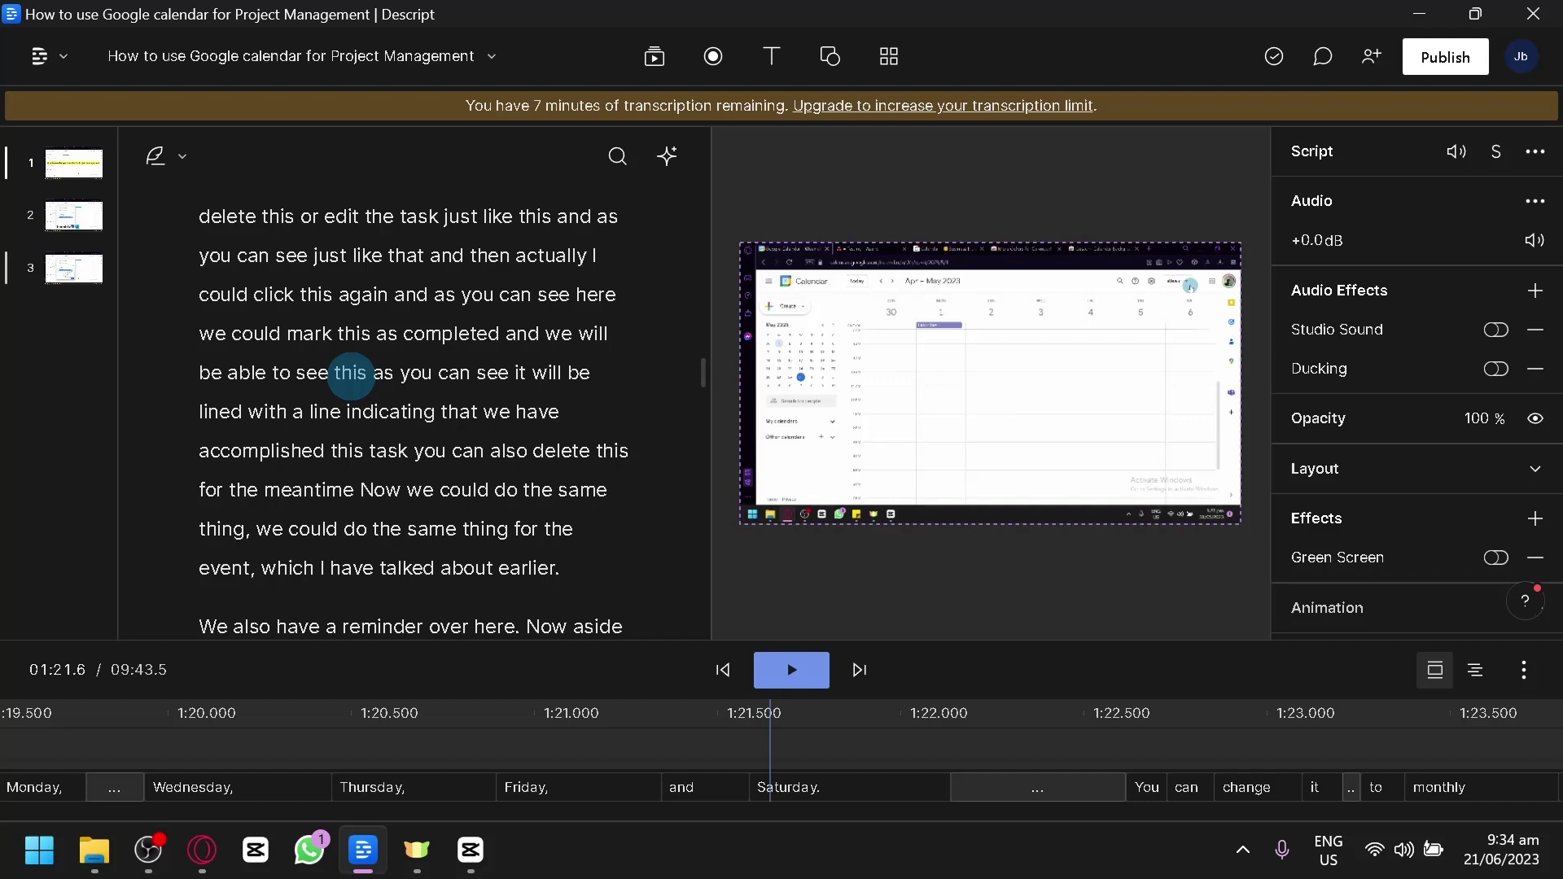
{"action": "scroll", "coordinate": [424, 366], "scroll_direction": "down", "scroll_amount": 9}
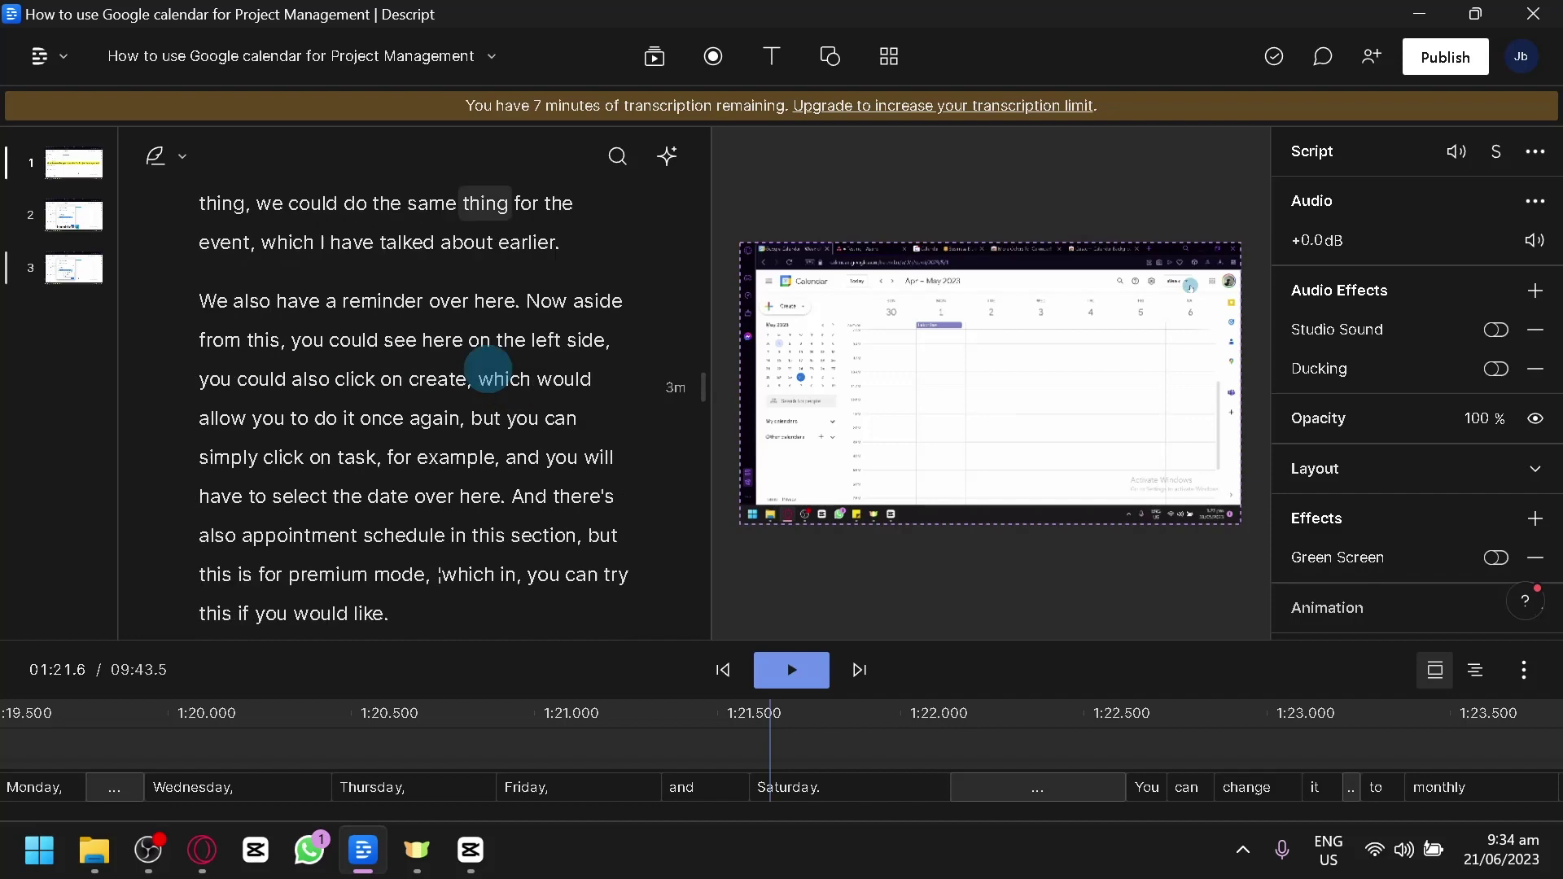
{"action": "left_click", "coordinate": [666, 157]}
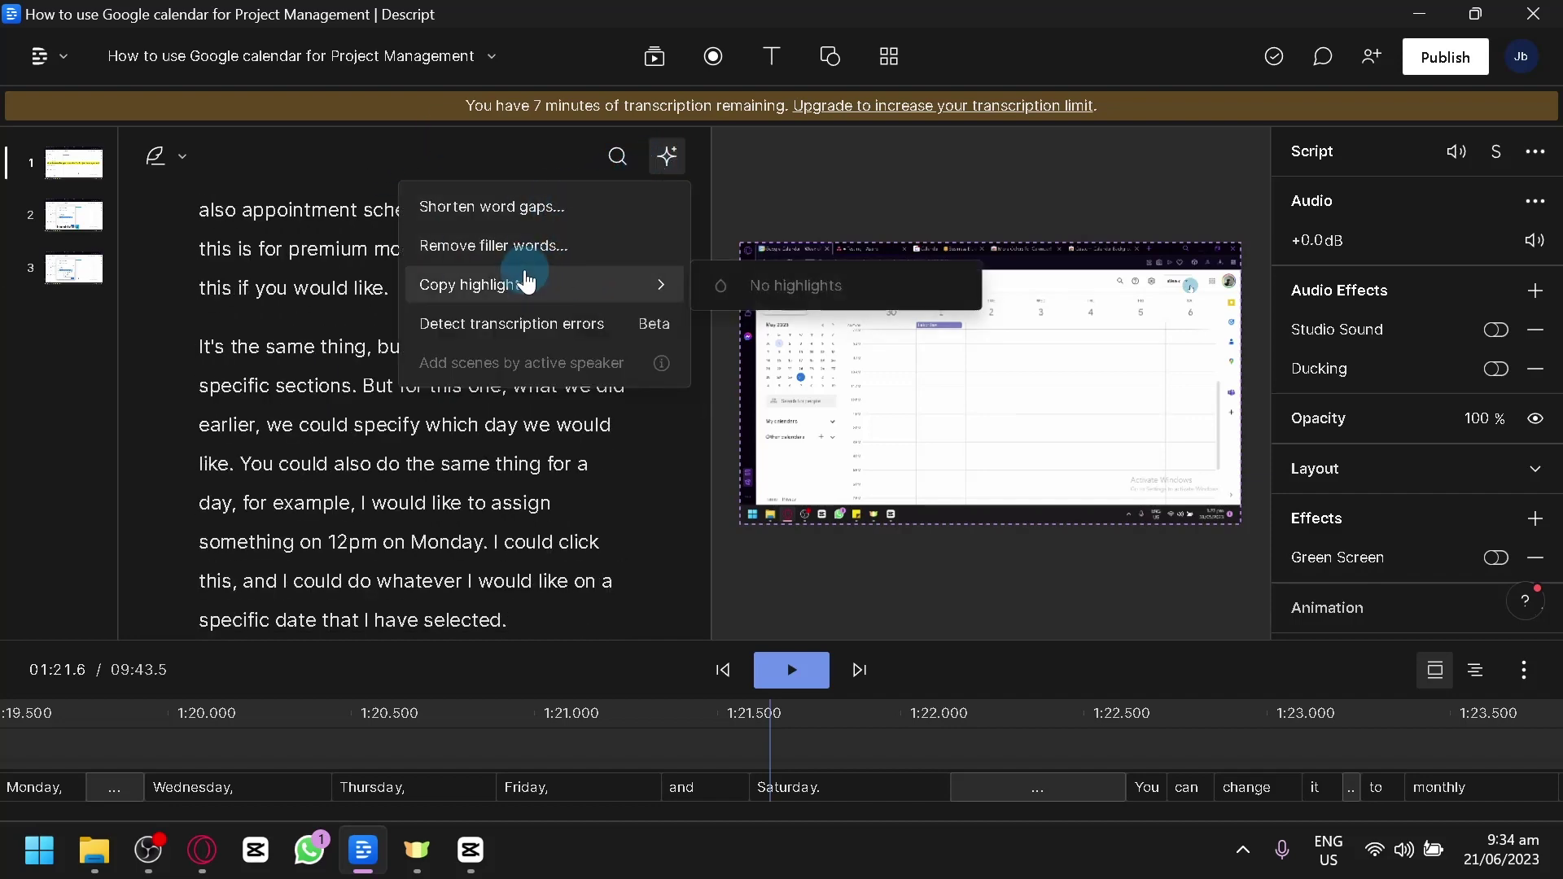
{"action": "left_click", "coordinate": [446, 530]}
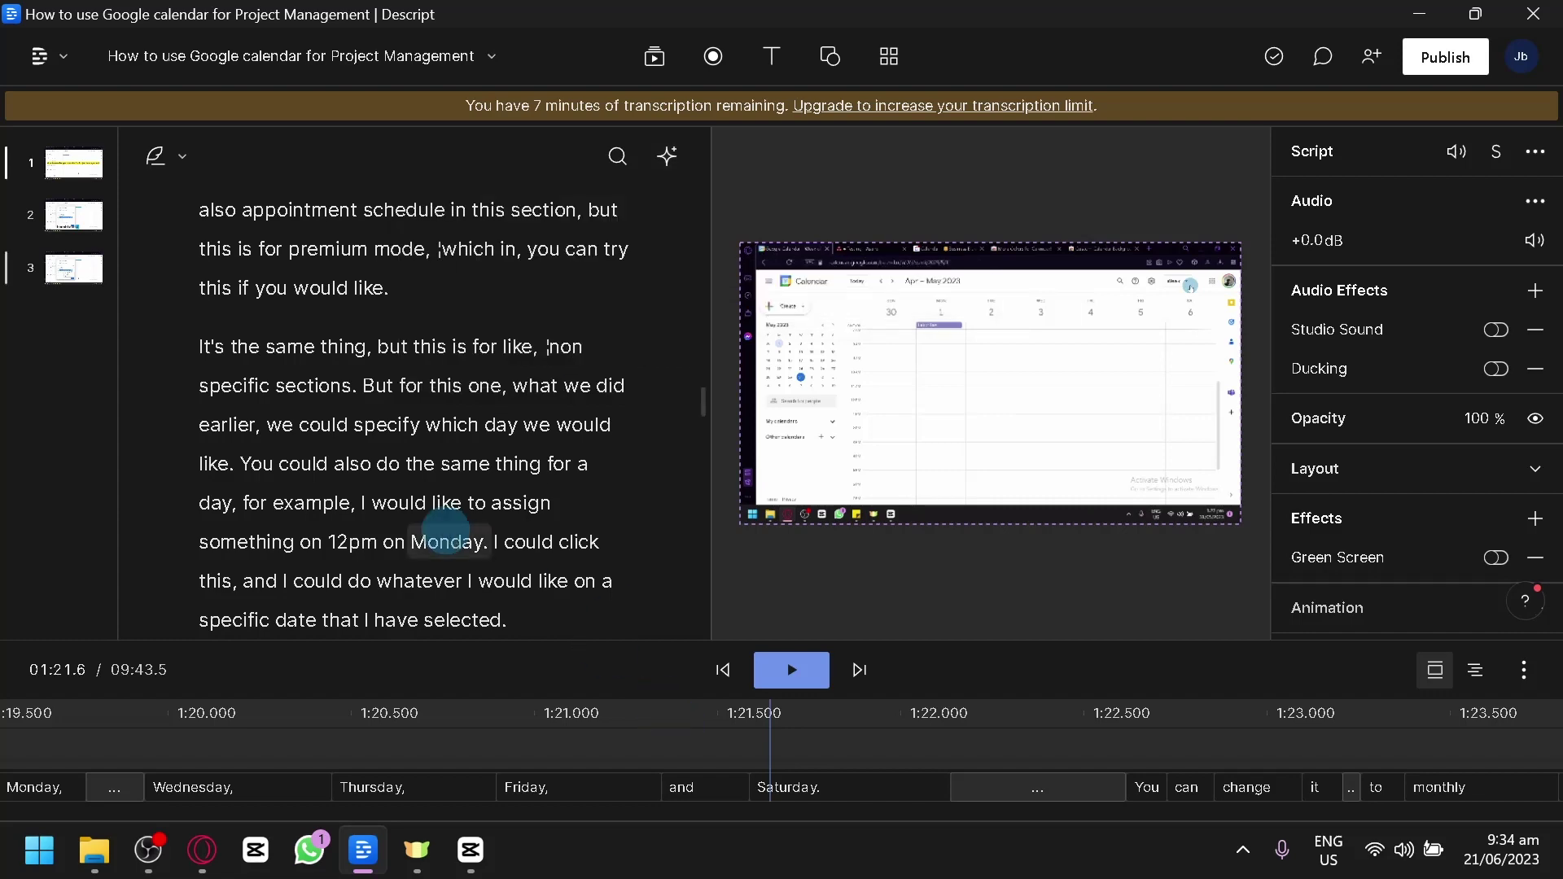
{"action": "scroll", "coordinate": [389, 495], "scroll_direction": "down", "scroll_amount": 10}
{"action": "scroll", "coordinate": [389, 497], "scroll_direction": "down", "scroll_amount": 6}
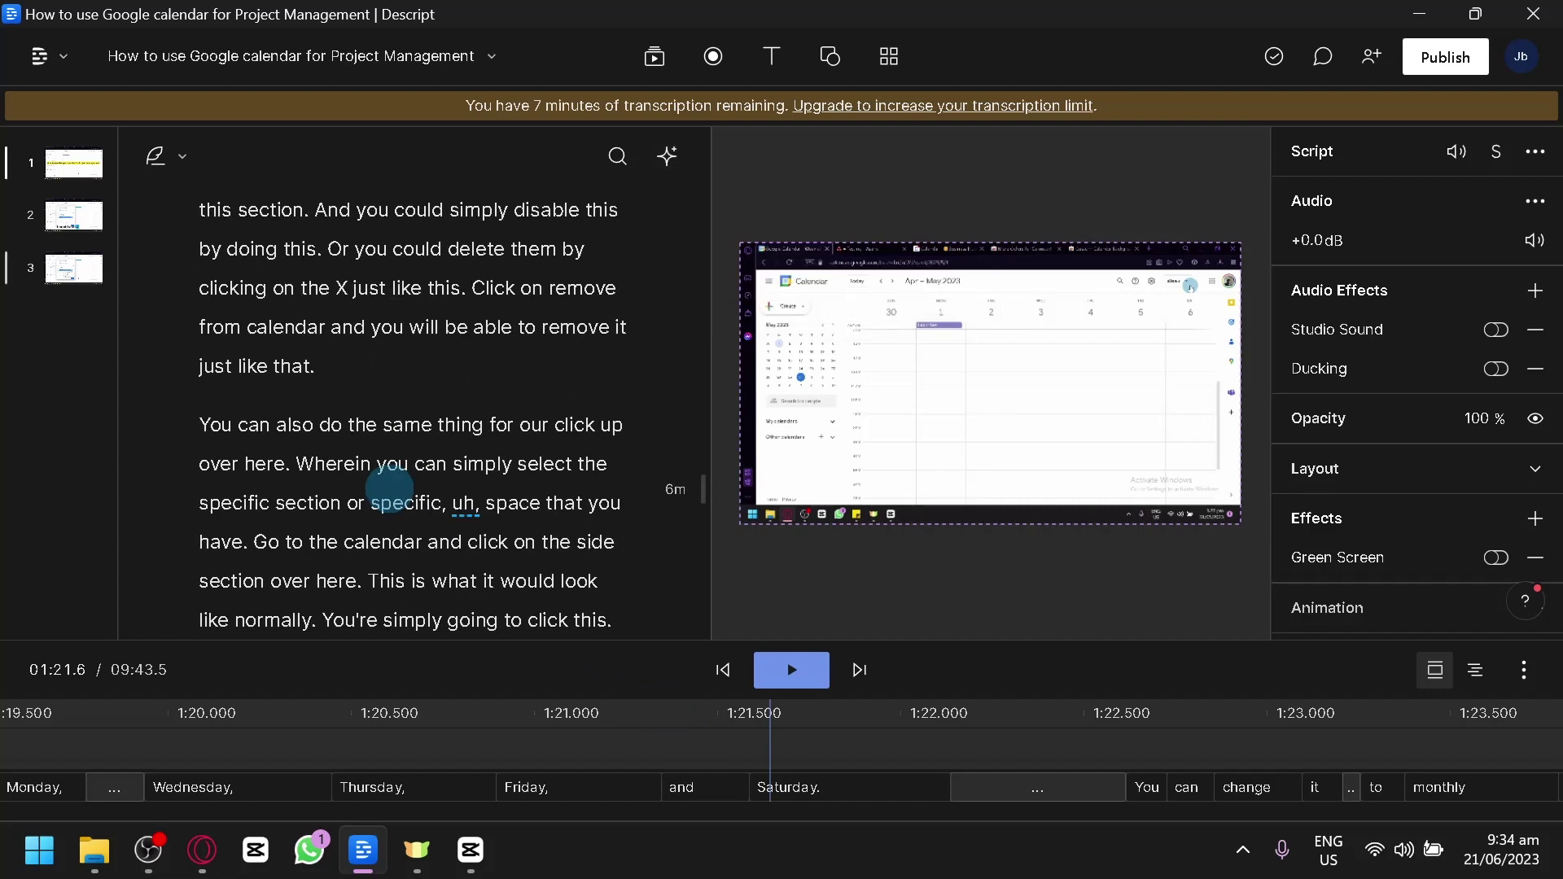
Delete the filler word "uh," from the sentence "specific section or specific, uh, space that you have" in the script
{"action": "scroll", "coordinate": [394, 489], "scroll_direction": "up", "scroll_amount": 3}
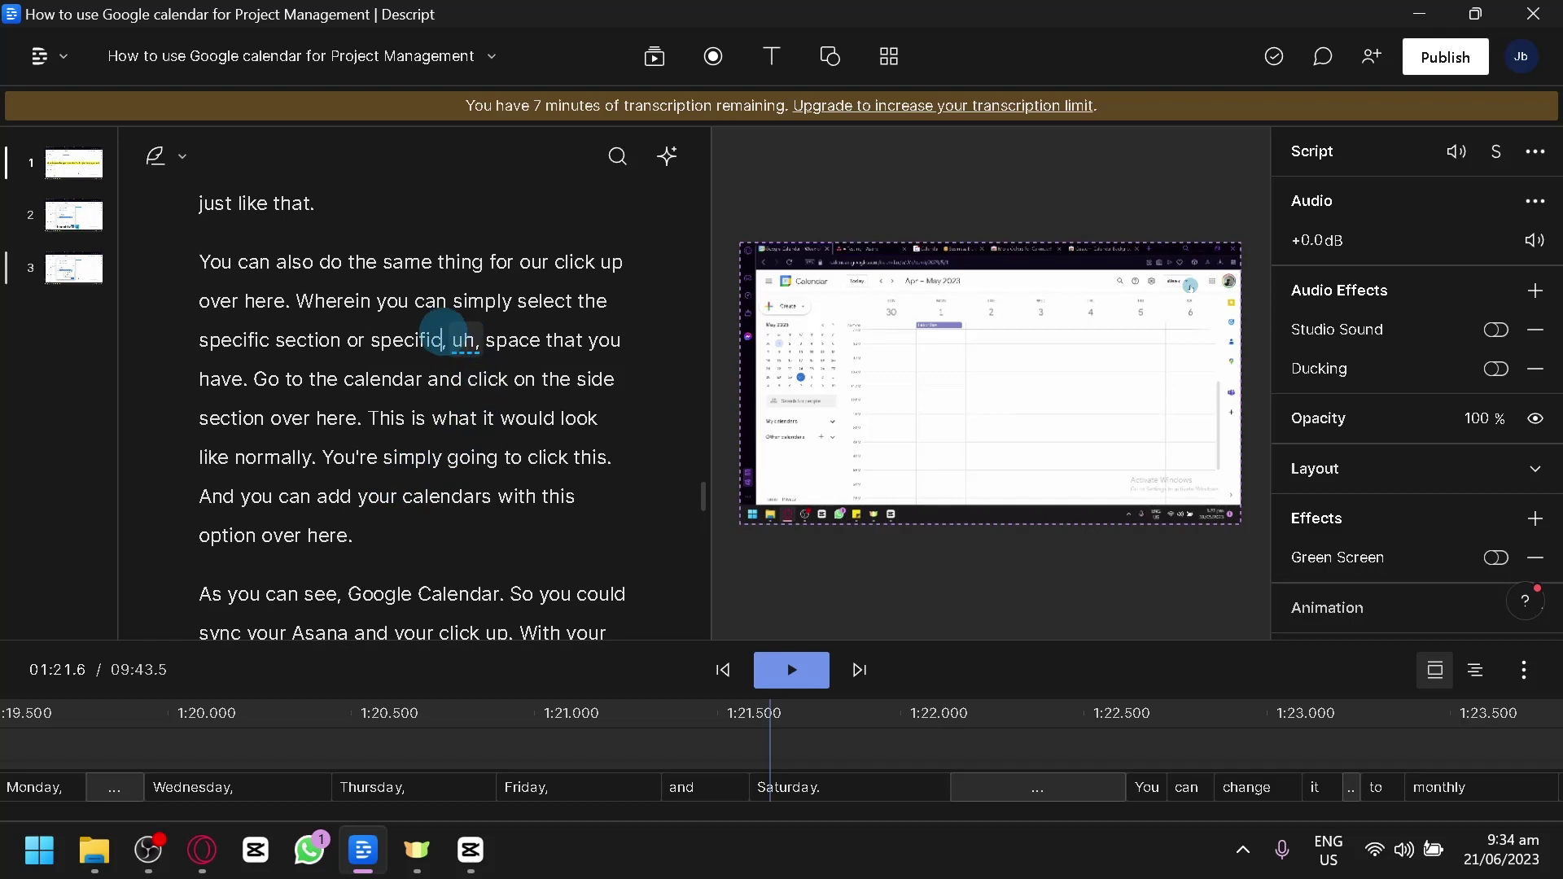
{"action": "left_click", "coordinate": [452, 339]}
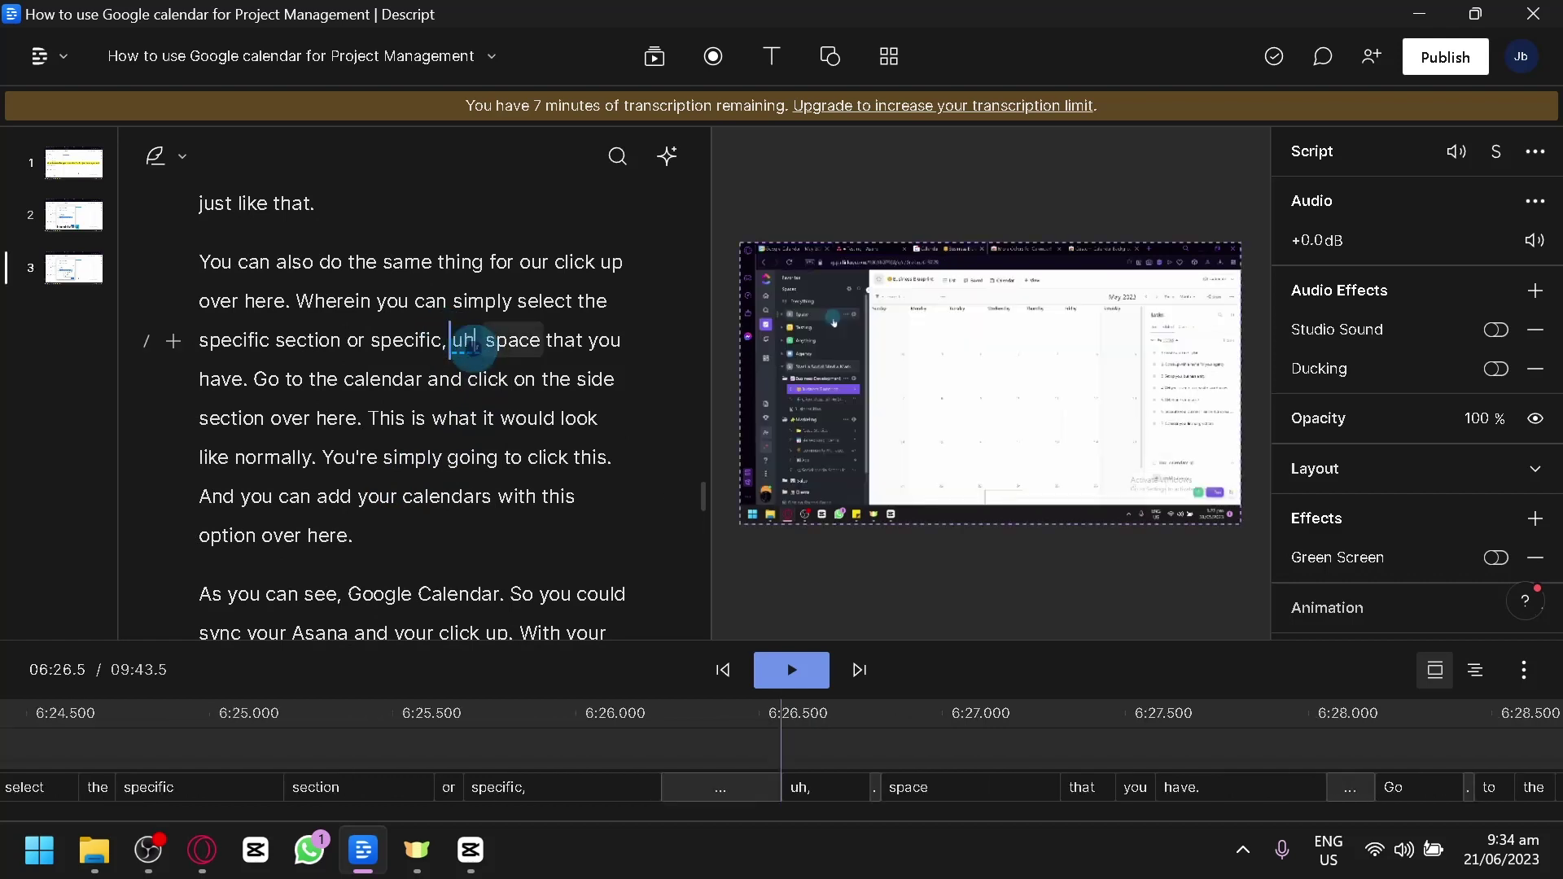
{"action": "left_click", "coordinate": [480, 342]}
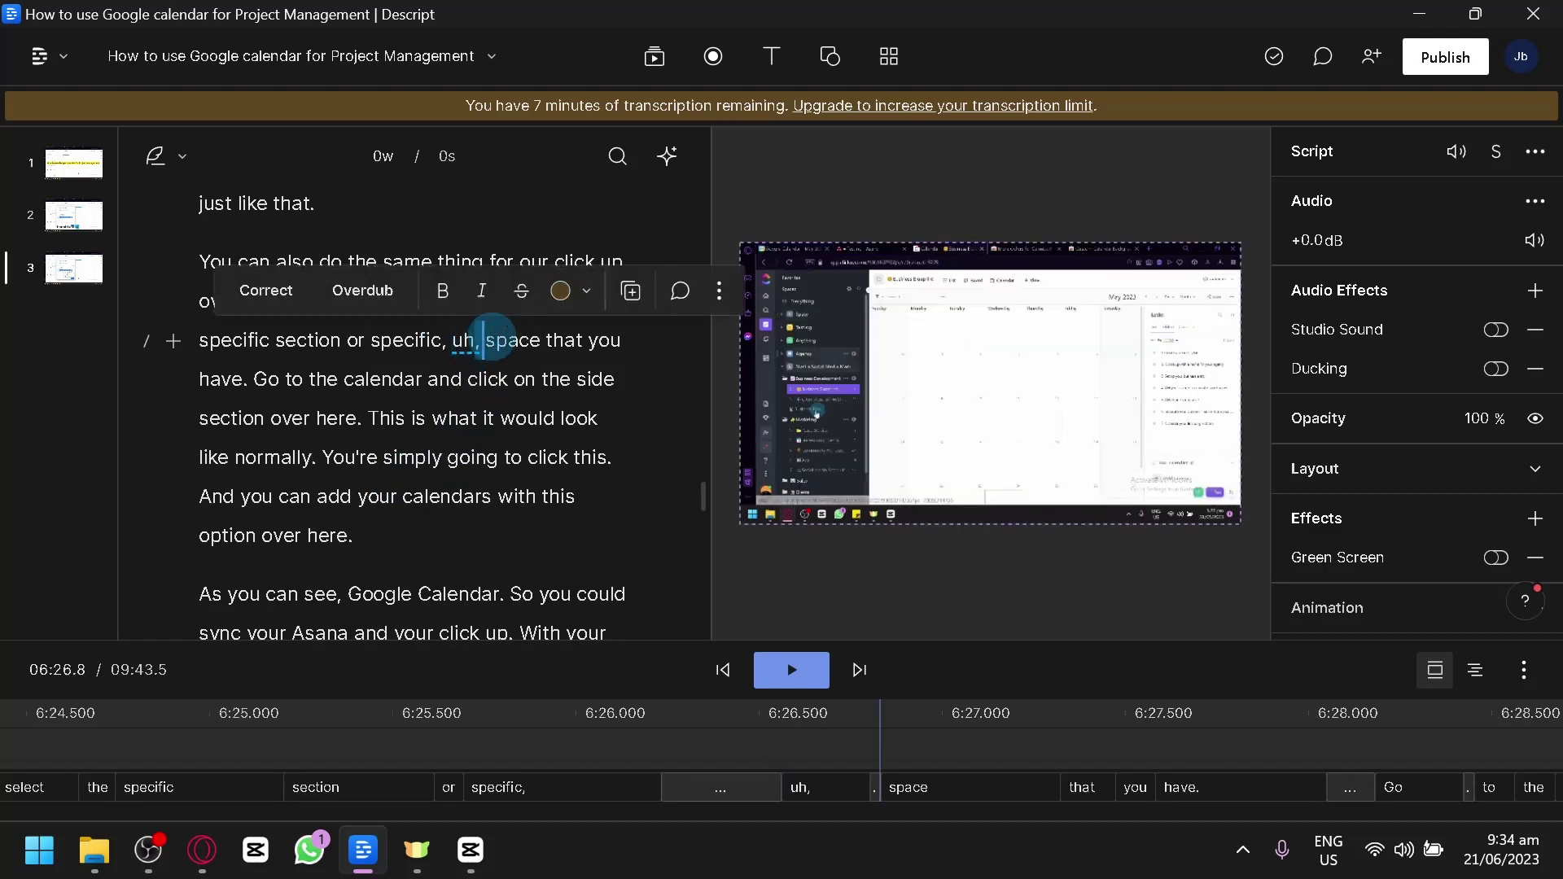
{"action": "key", "text": "ctrl+shift+Left"}
{"action": "key", "text": "BackSpace"}
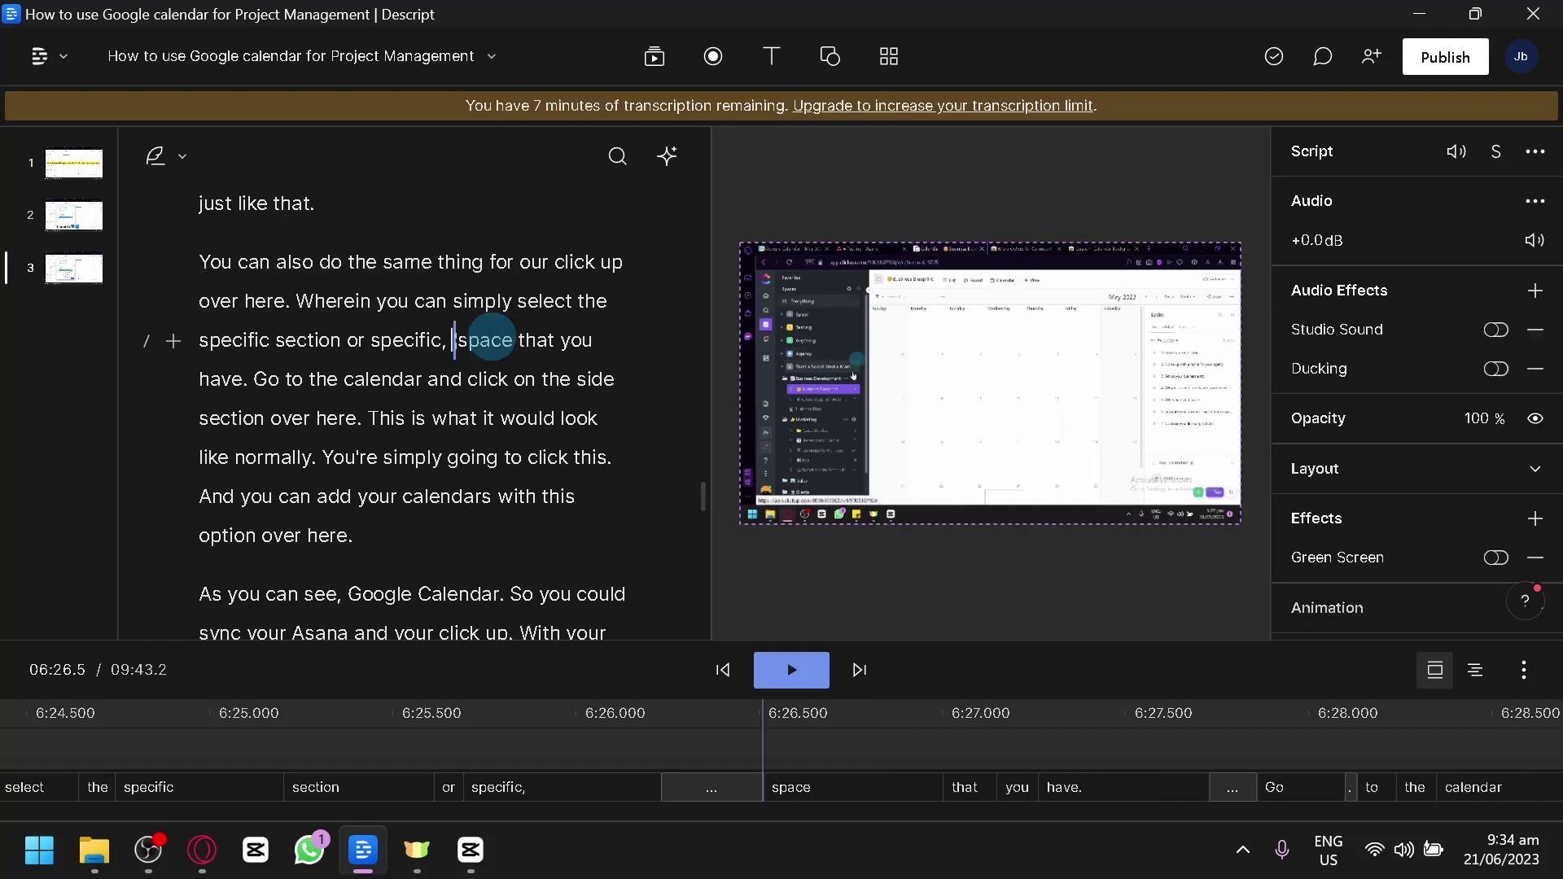
Play back the edited sentence from the word "specific," before the cut and pause it after "space that you"
{"action": "left_click", "coordinate": [368, 340]}
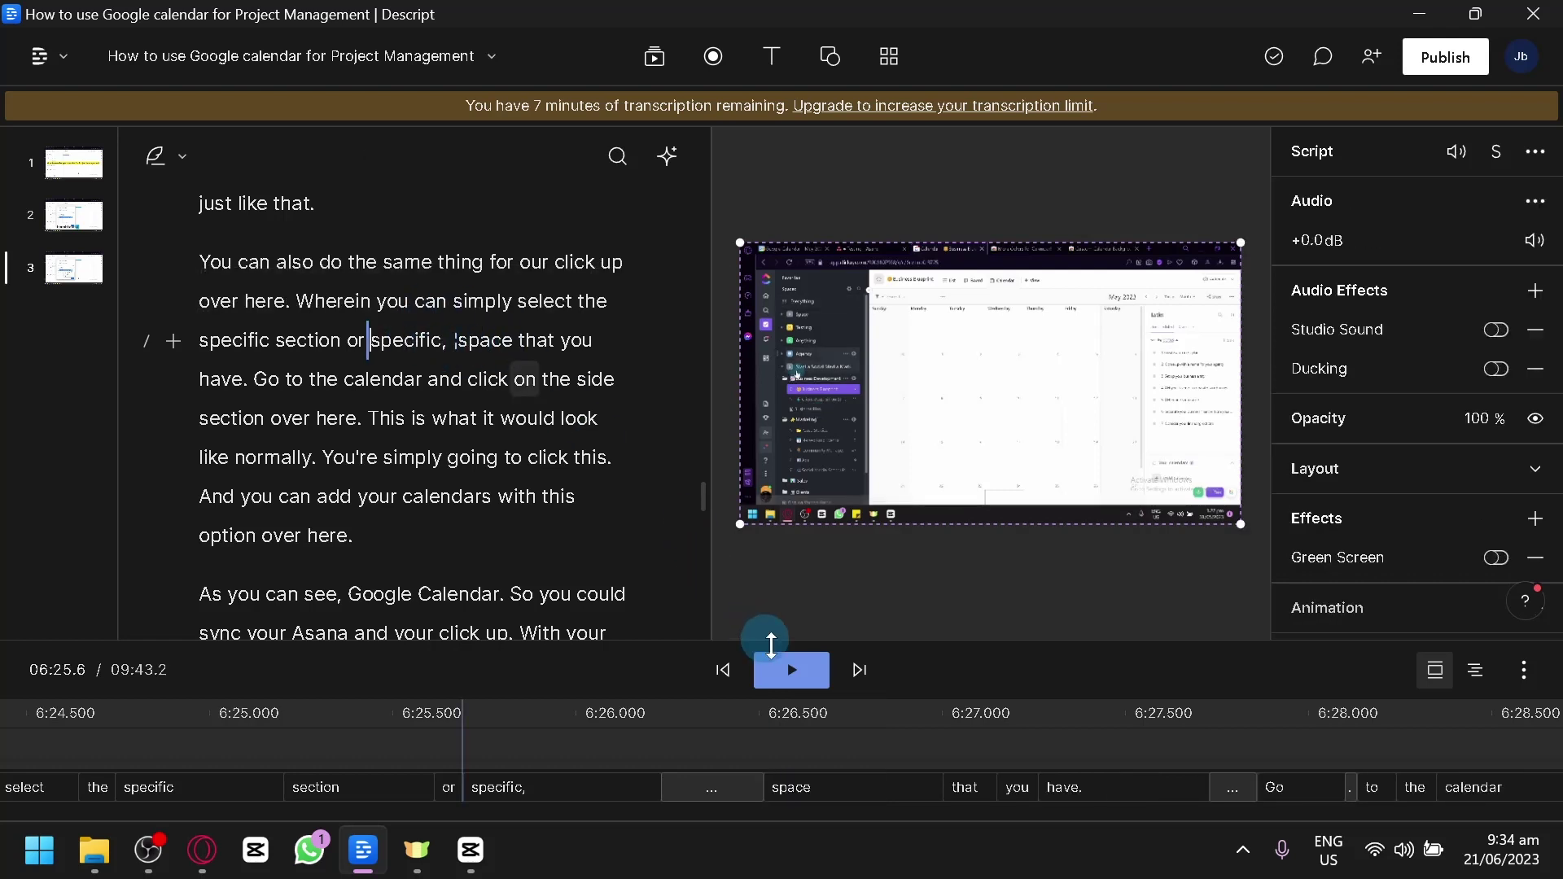
{"action": "left_click", "coordinate": [794, 670]}
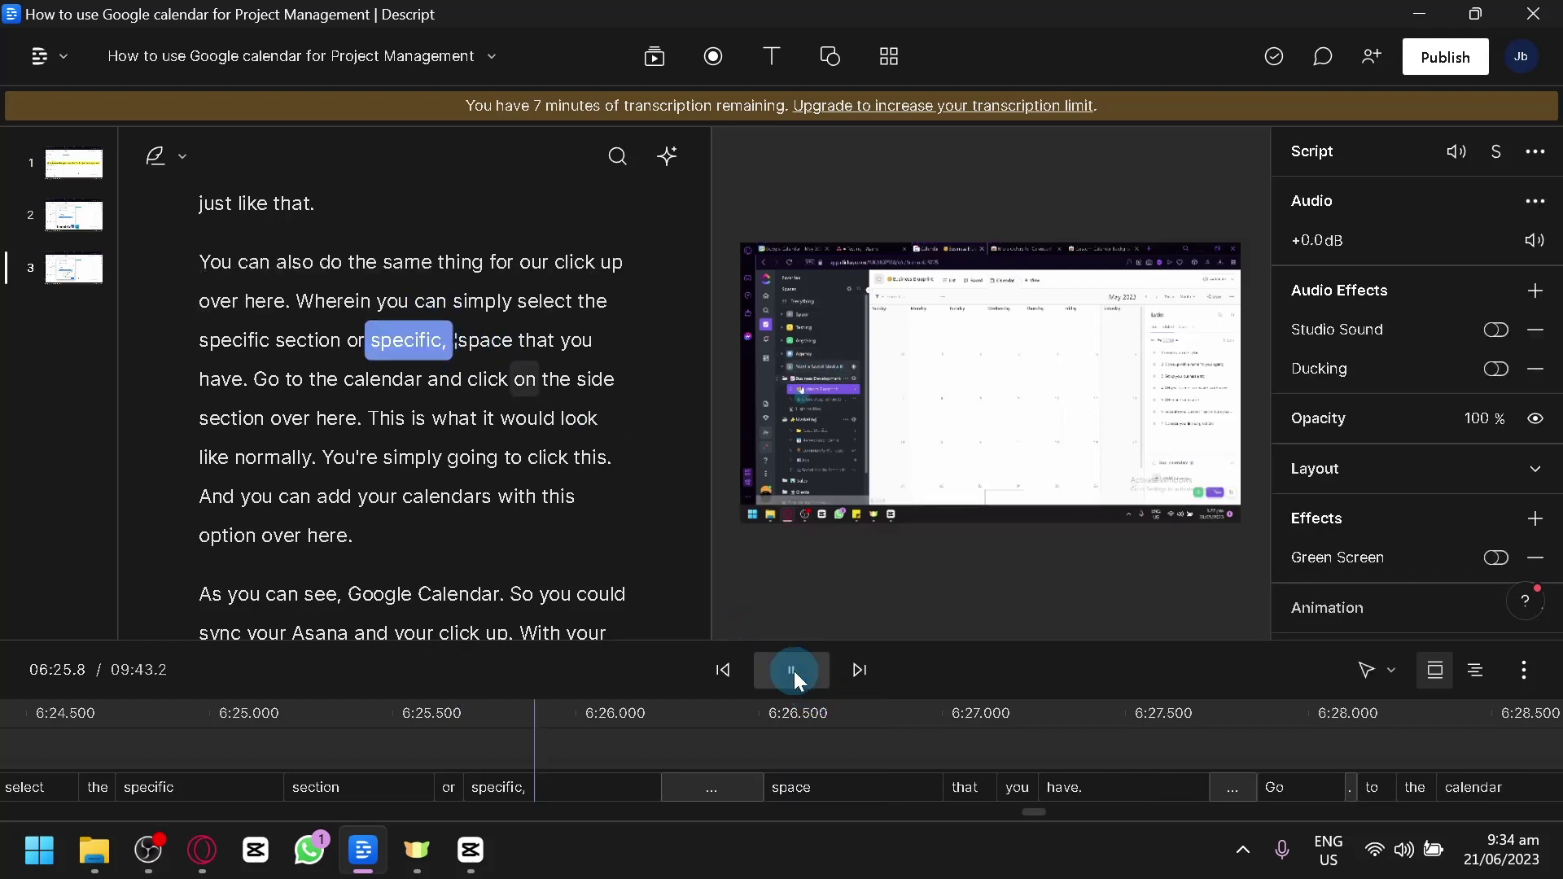
{"action": "left_click", "coordinate": [794, 670]}
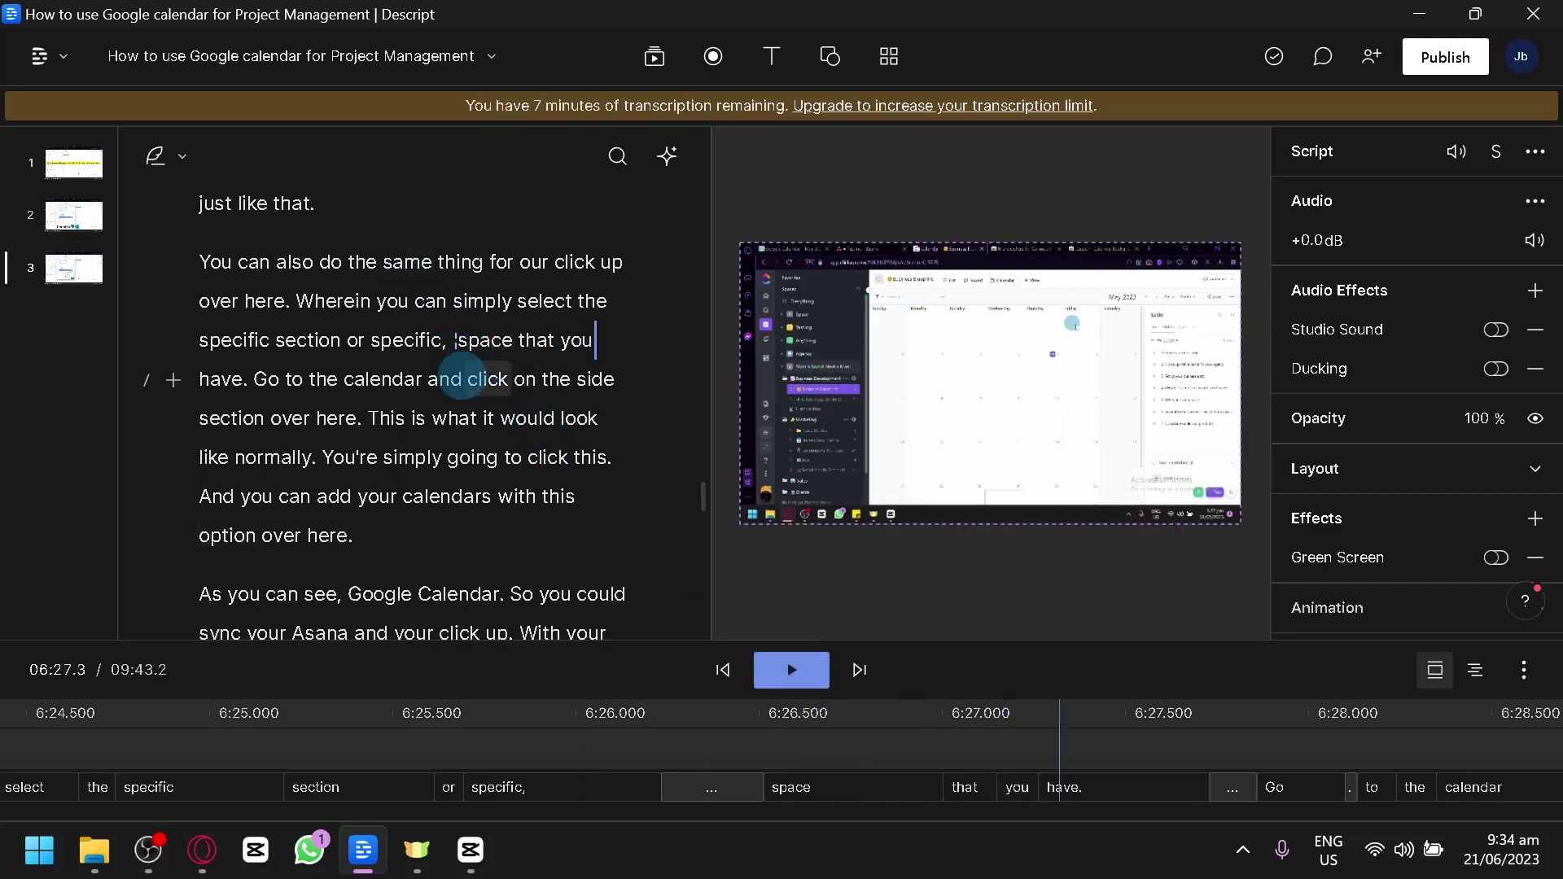
Go back to the beginning of the script and look over its opening paragraph
{"action": "left_click", "coordinate": [928, 392]}
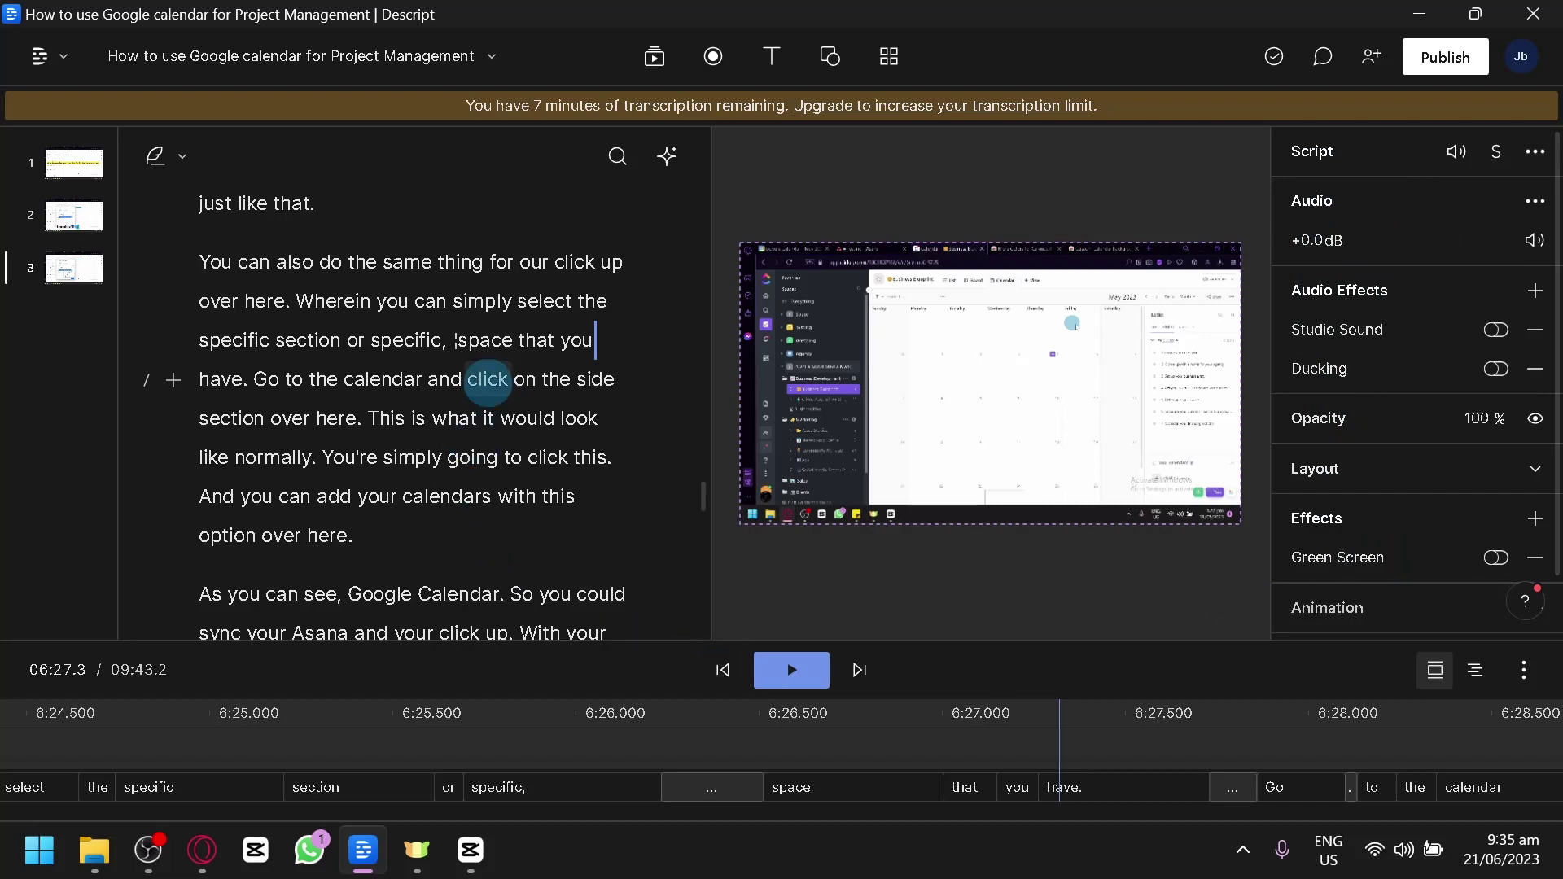
{"action": "scroll", "coordinate": [489, 383], "scroll_direction": "up", "scroll_amount": 10}
{"action": "scroll", "coordinate": [488, 382], "scroll_direction": "up", "scroll_amount": 20}
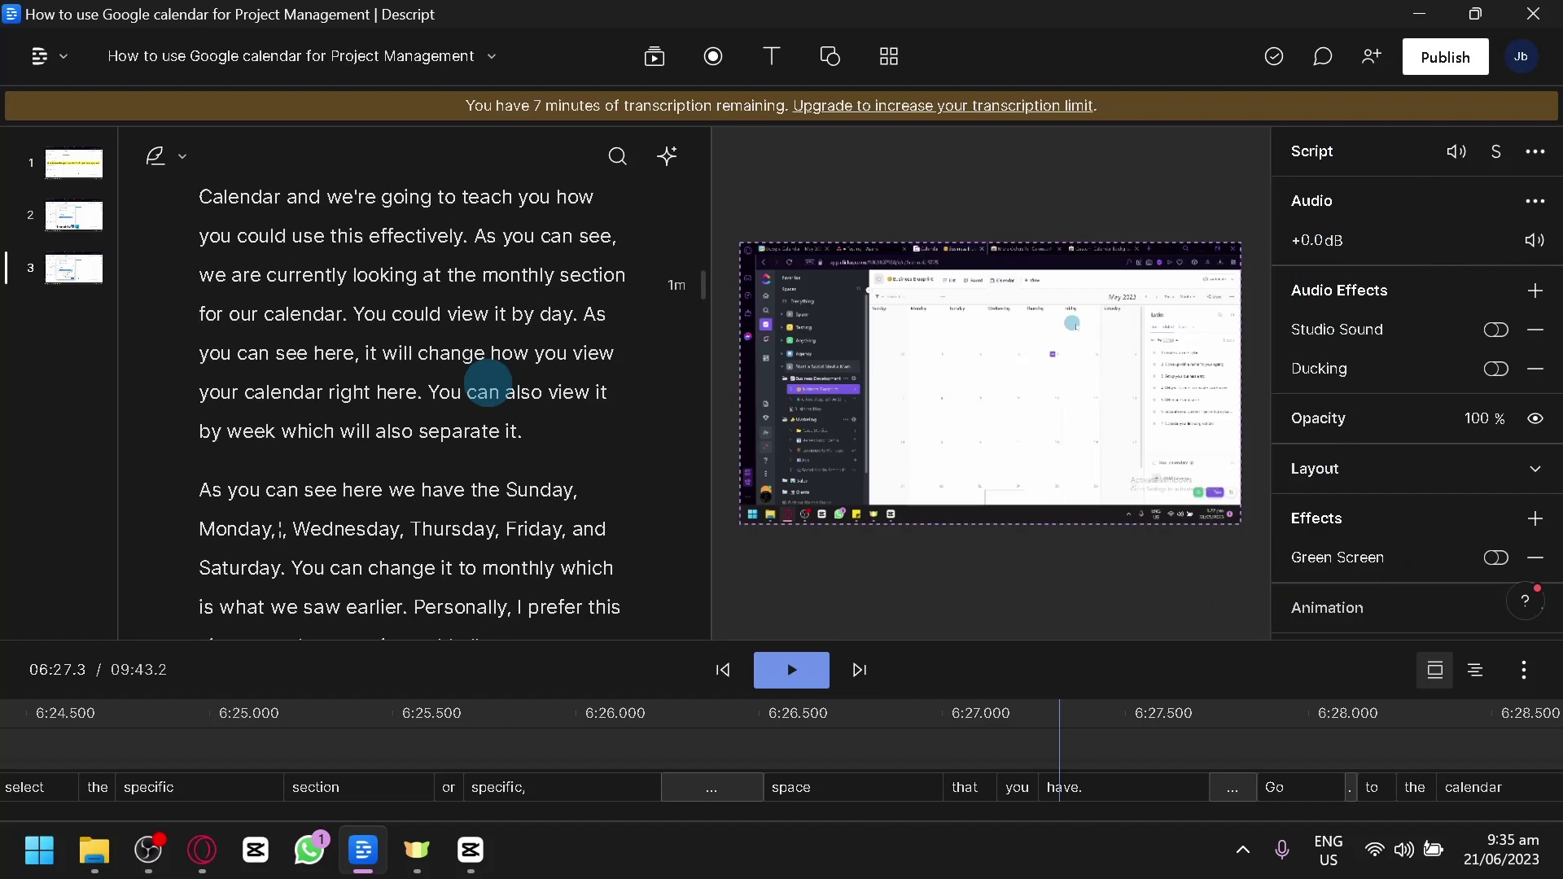
{"action": "left_click", "coordinate": [489, 384]}
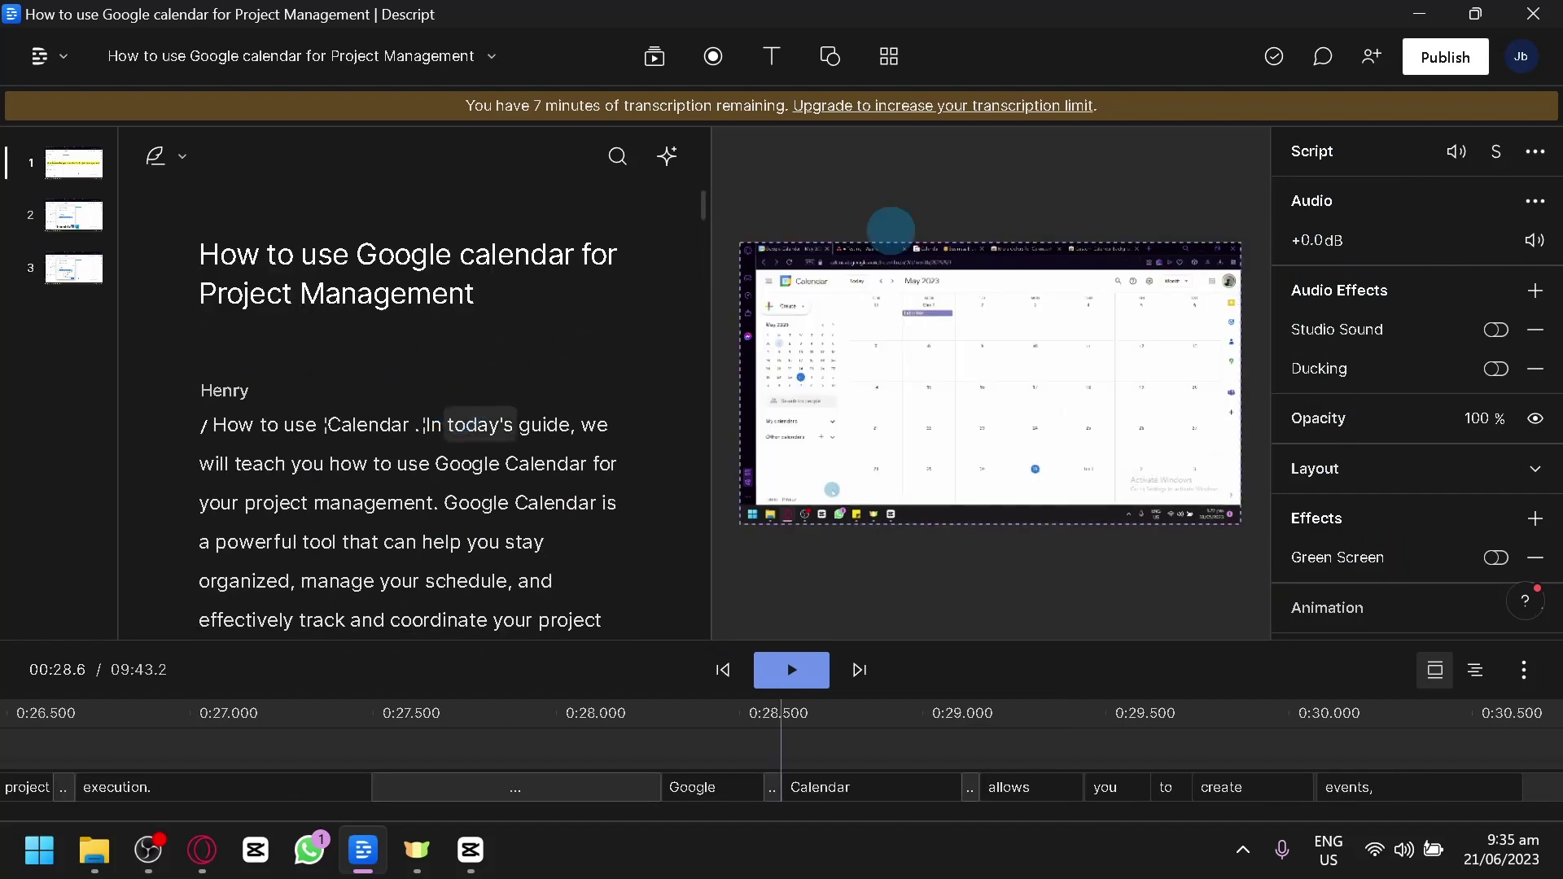
{"action": "left_click", "coordinate": [918, 268]}
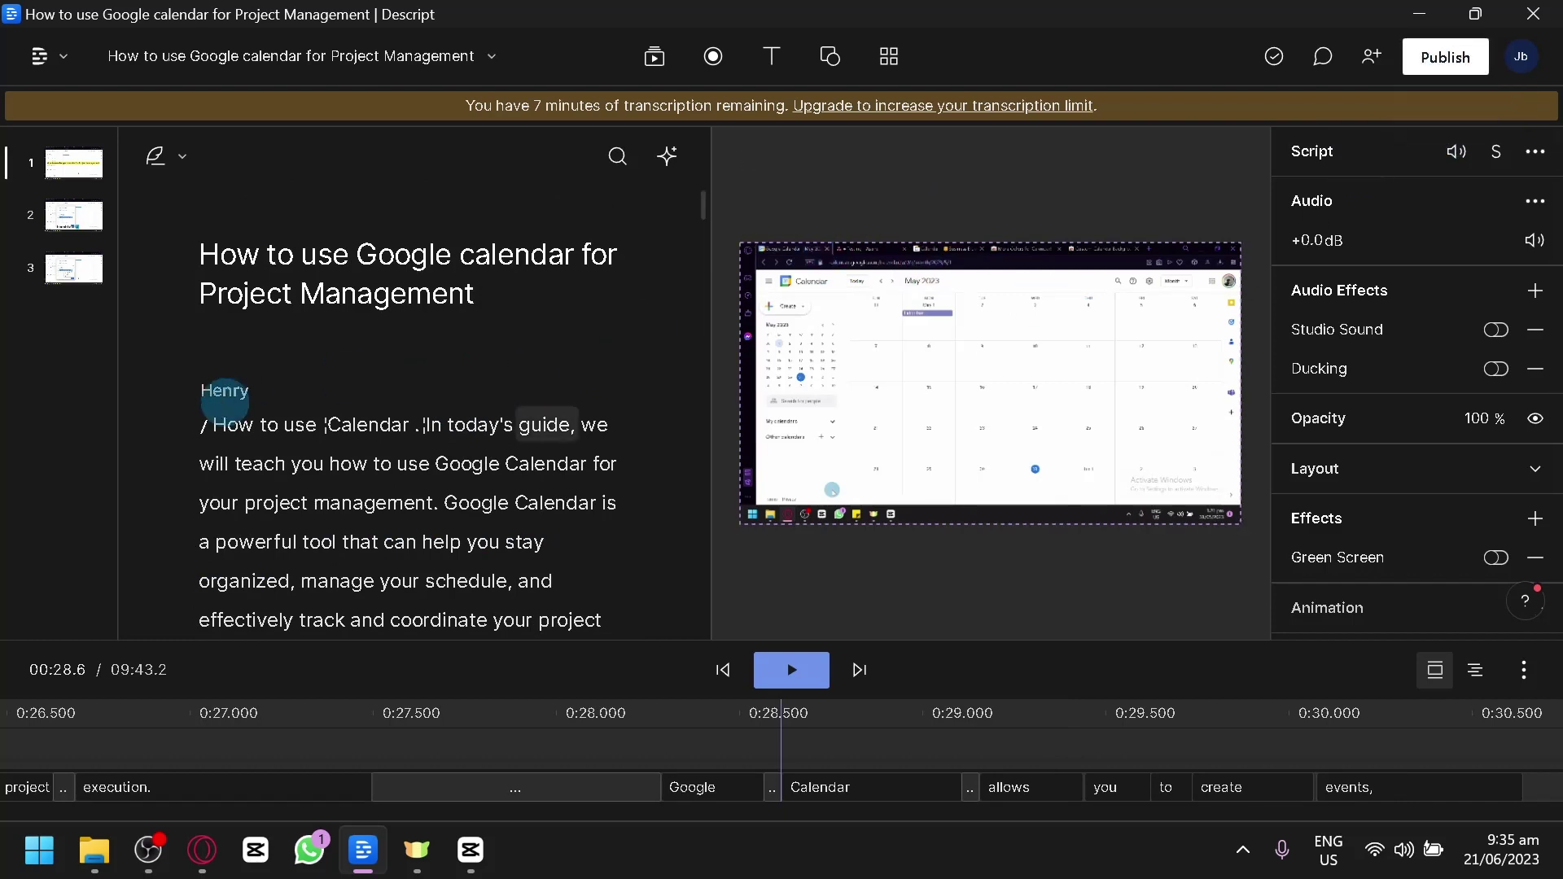
{"action": "left_click", "coordinate": [198, 487]}
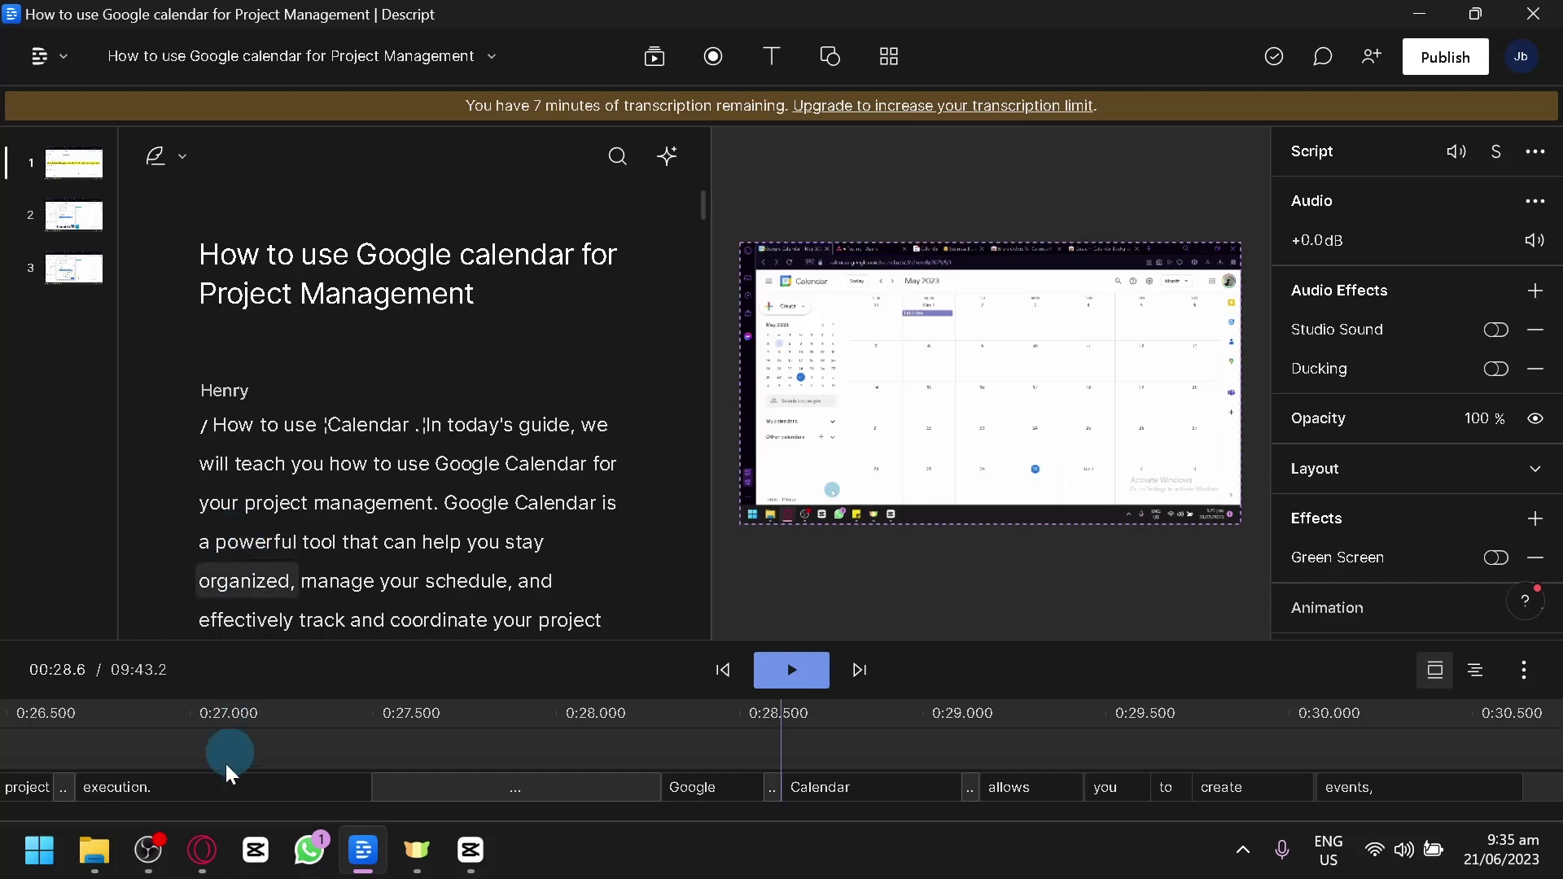
Switch to the Opera browser and look through the YouTube home page's recommended videos
{"action": "mouse_move", "coordinate": [209, 857]}
{"action": "left_click", "coordinate": [350, 737]}
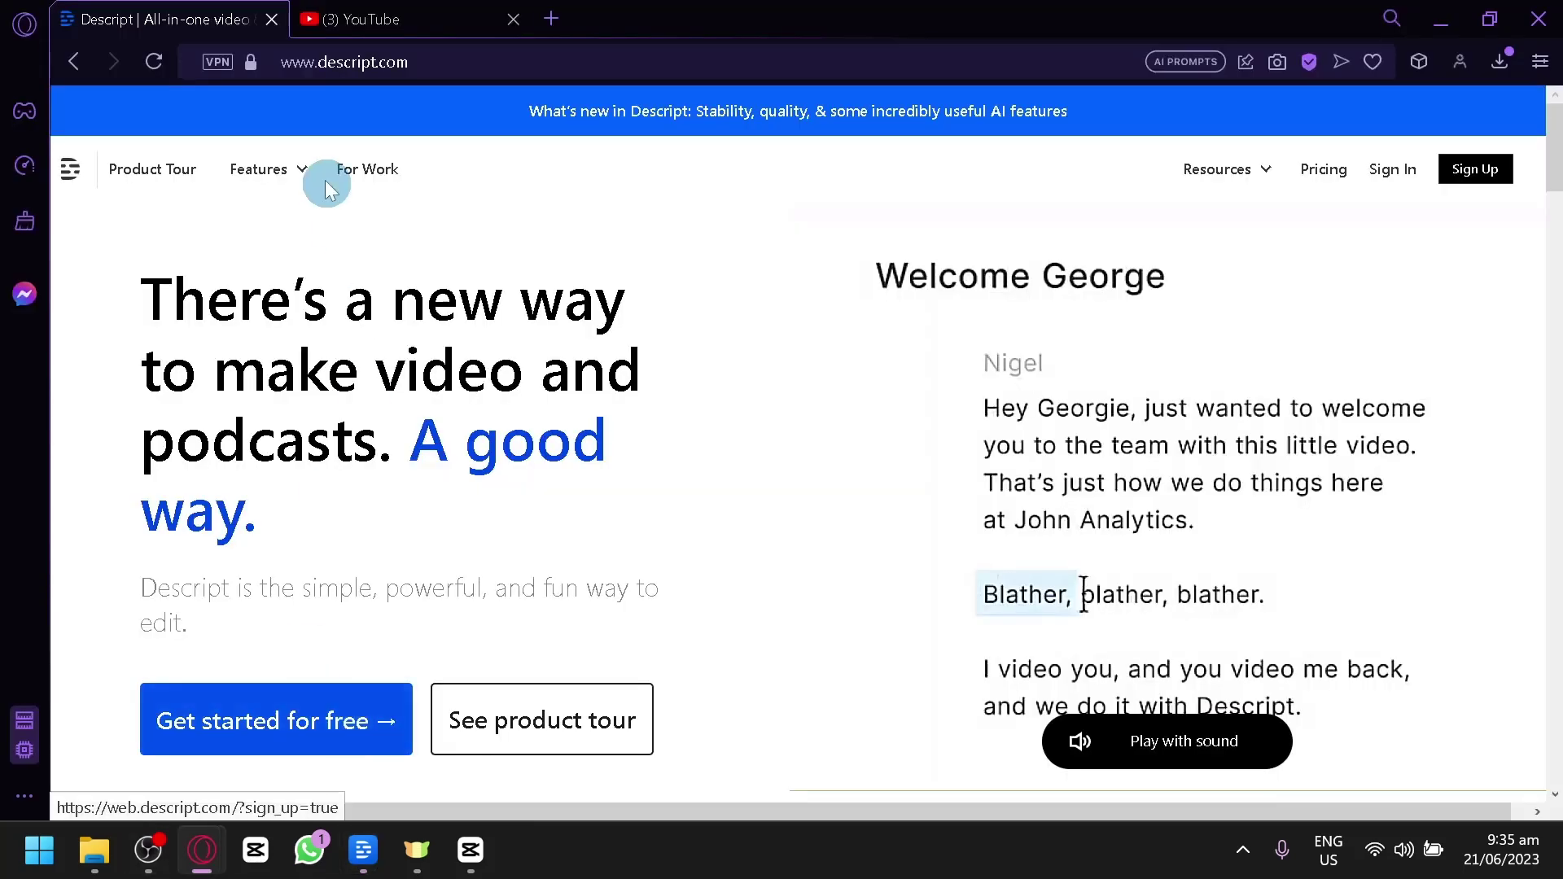
{"action": "left_click", "coordinate": [368, 10]}
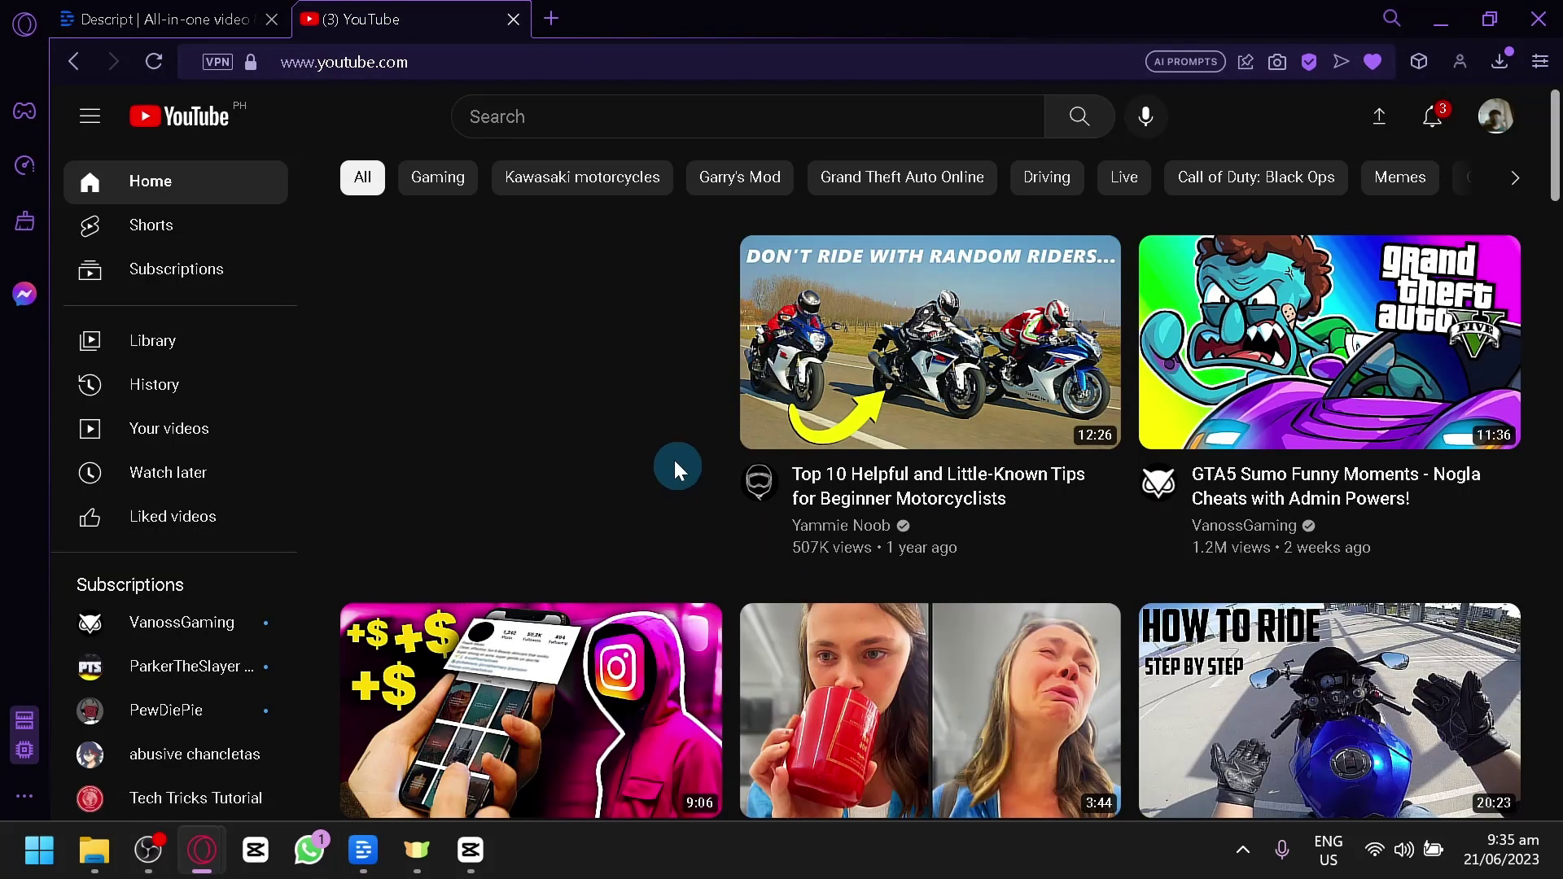
{"action": "scroll", "coordinate": [672, 457], "scroll_direction": "down", "scroll_amount": 2}
{"action": "scroll", "coordinate": [707, 358], "scroll_direction": "up", "scroll_amount": 2}
{"action": "scroll", "coordinate": [706, 358], "scroll_direction": "down", "scroll_amount": 6}
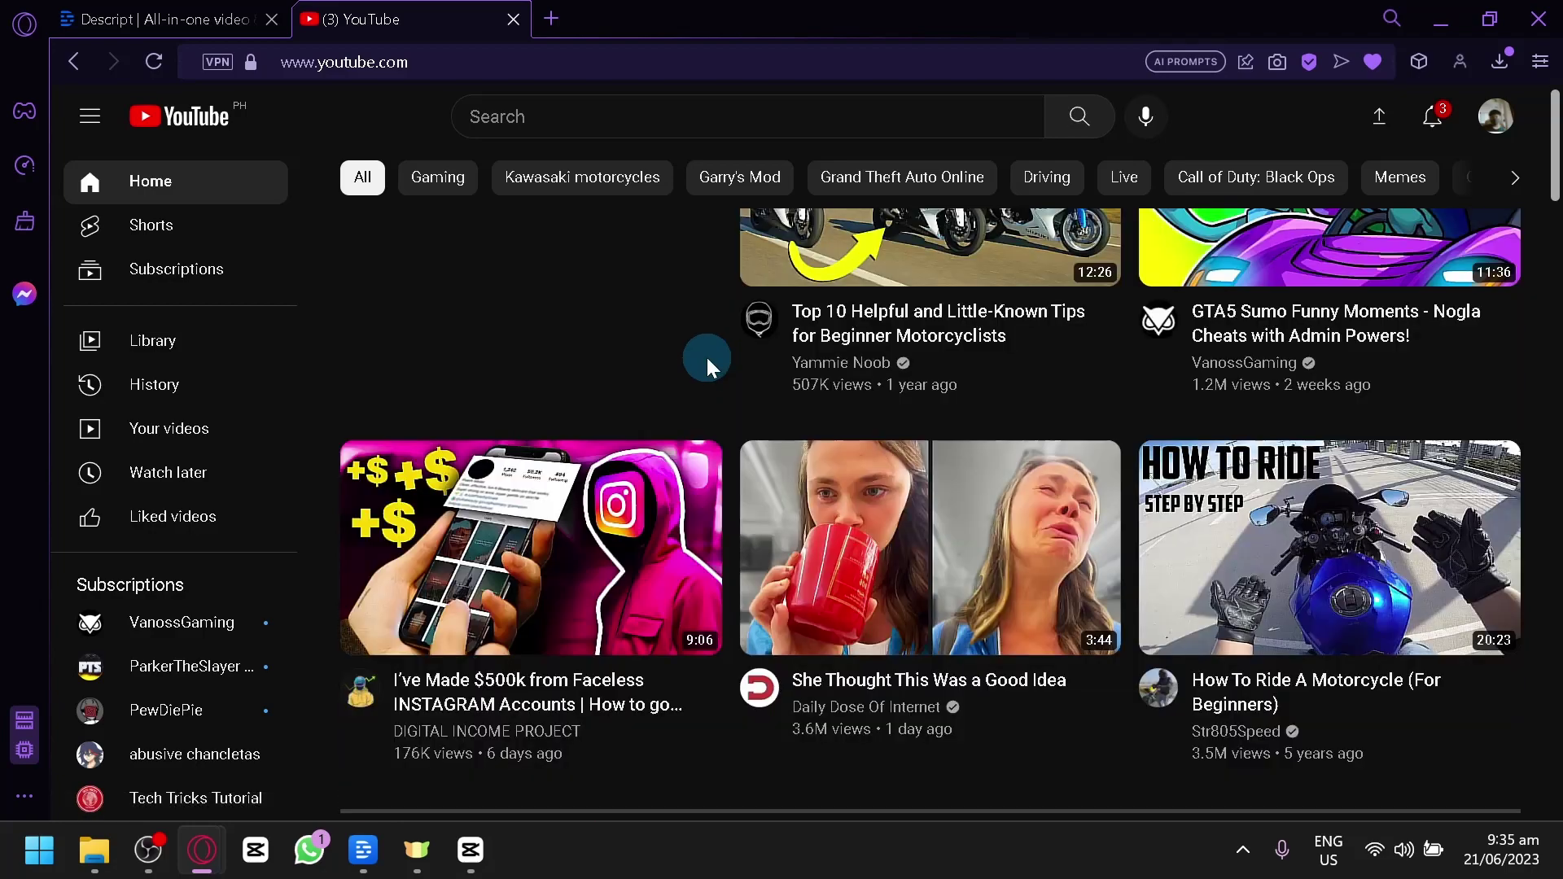
{"action": "scroll", "coordinate": [726, 321], "scroll_direction": "down", "scroll_amount": 5}
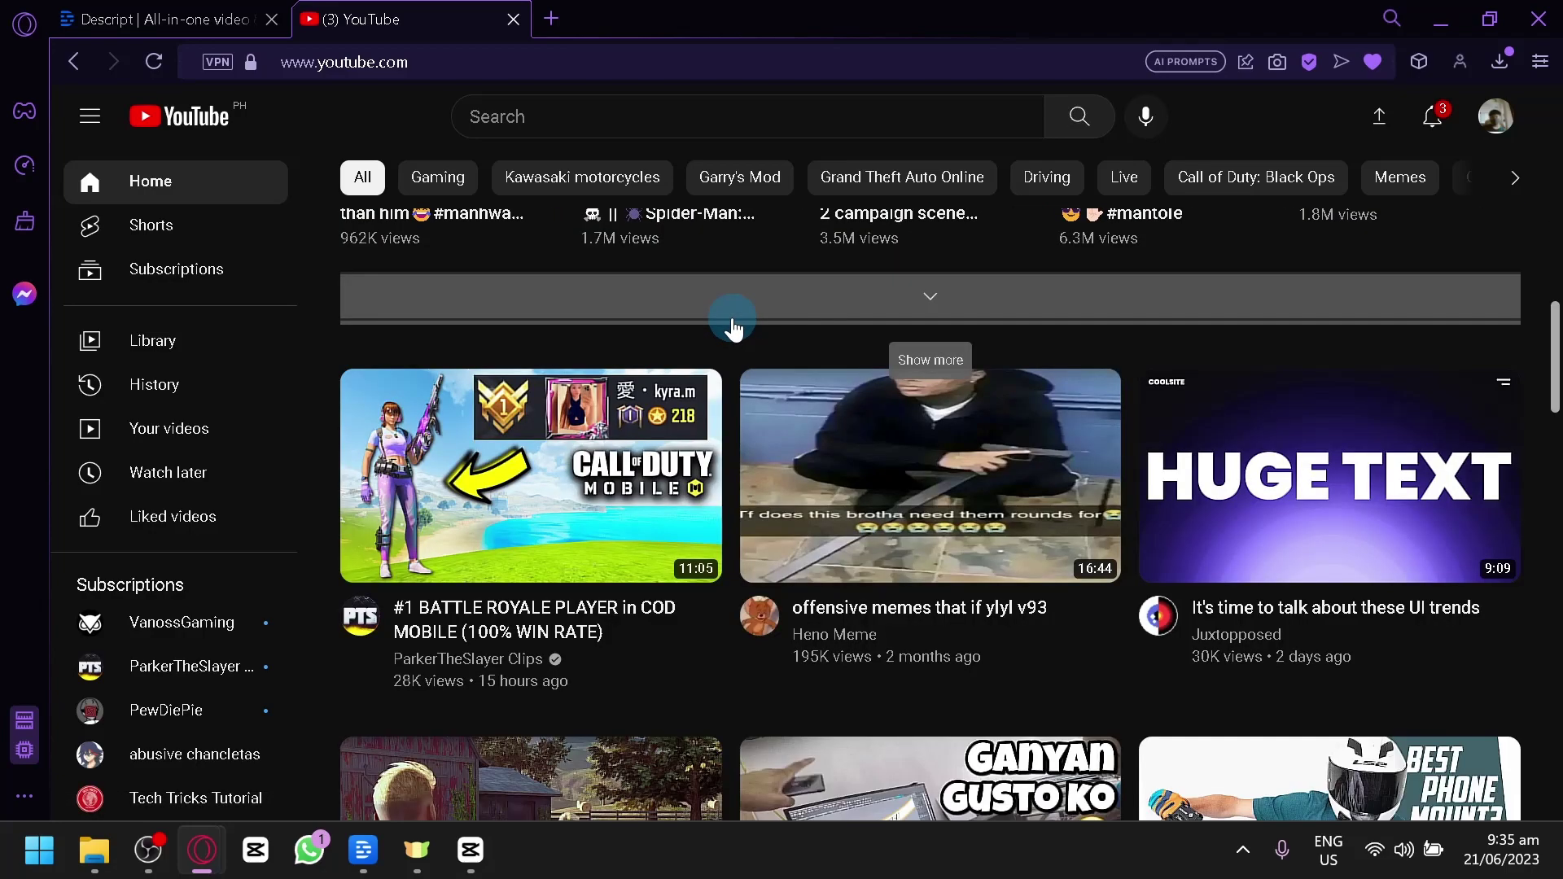
{"action": "scroll", "coordinate": [733, 321], "scroll_direction": "up", "scroll_amount": 4}
{"action": "scroll", "coordinate": [733, 326], "scroll_direction": "down", "scroll_amount": 6}
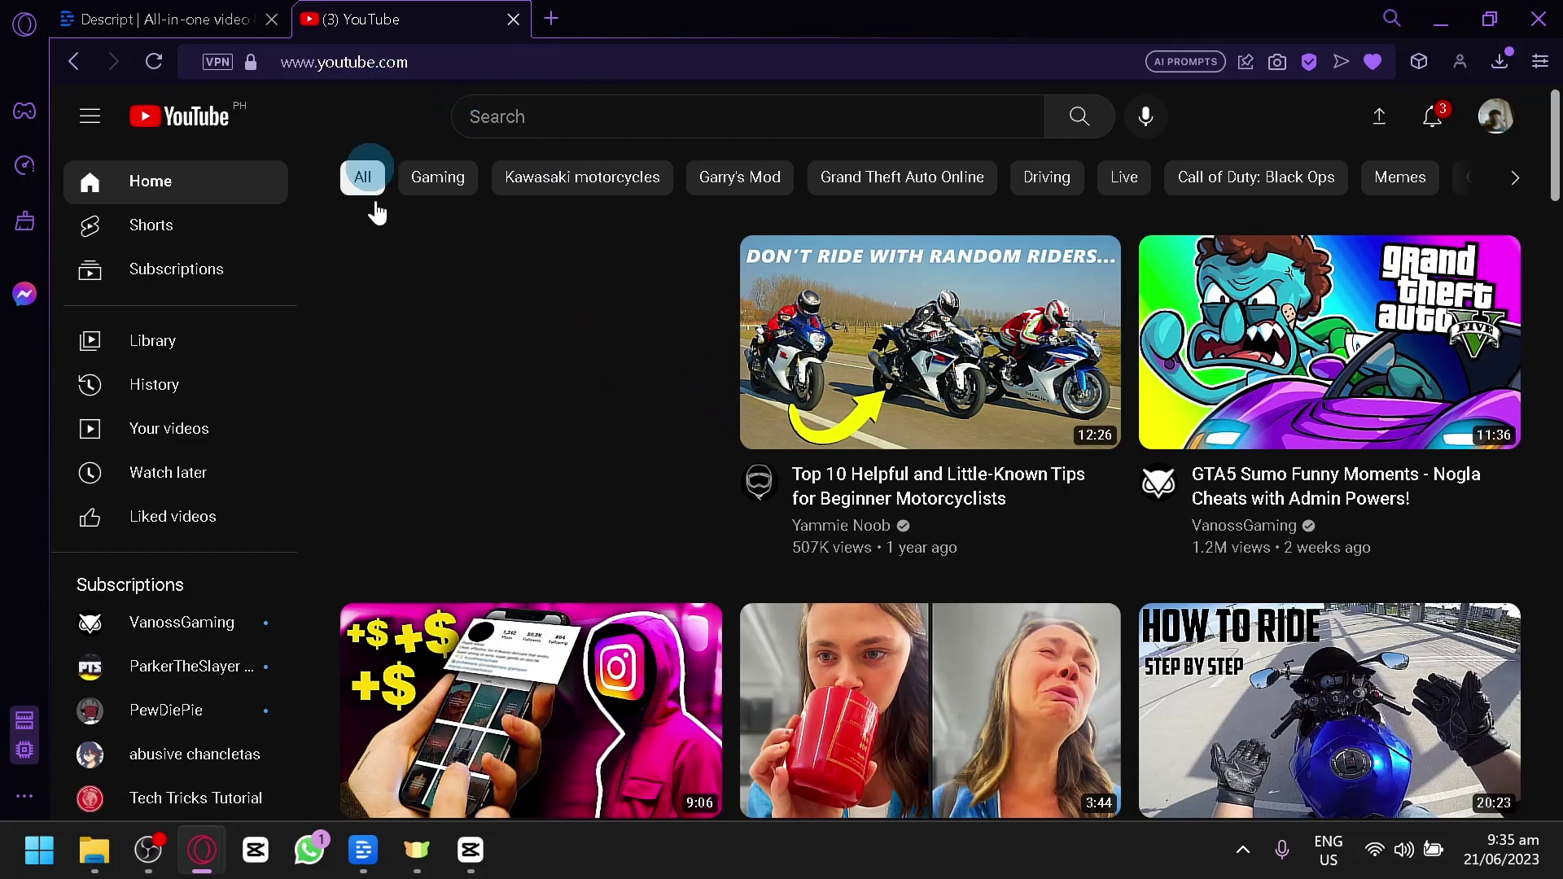
Switch back to Descript and leave the open project for the projects overview
{"action": "left_click", "coordinate": [363, 849]}
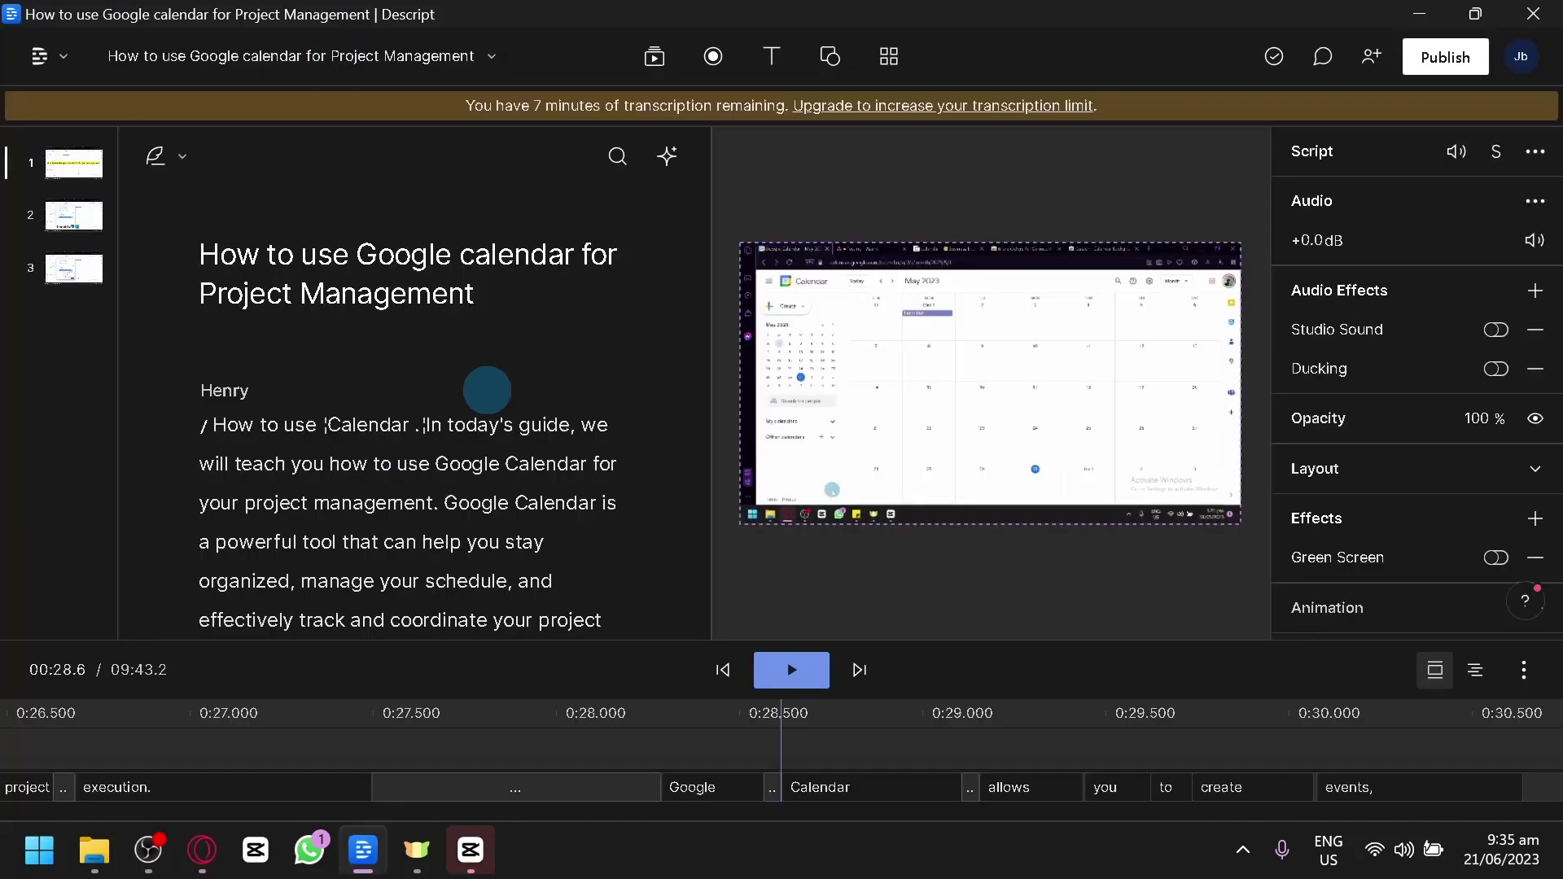
{"action": "scroll", "coordinate": [558, 373], "scroll_direction": "down", "scroll_amount": 2}
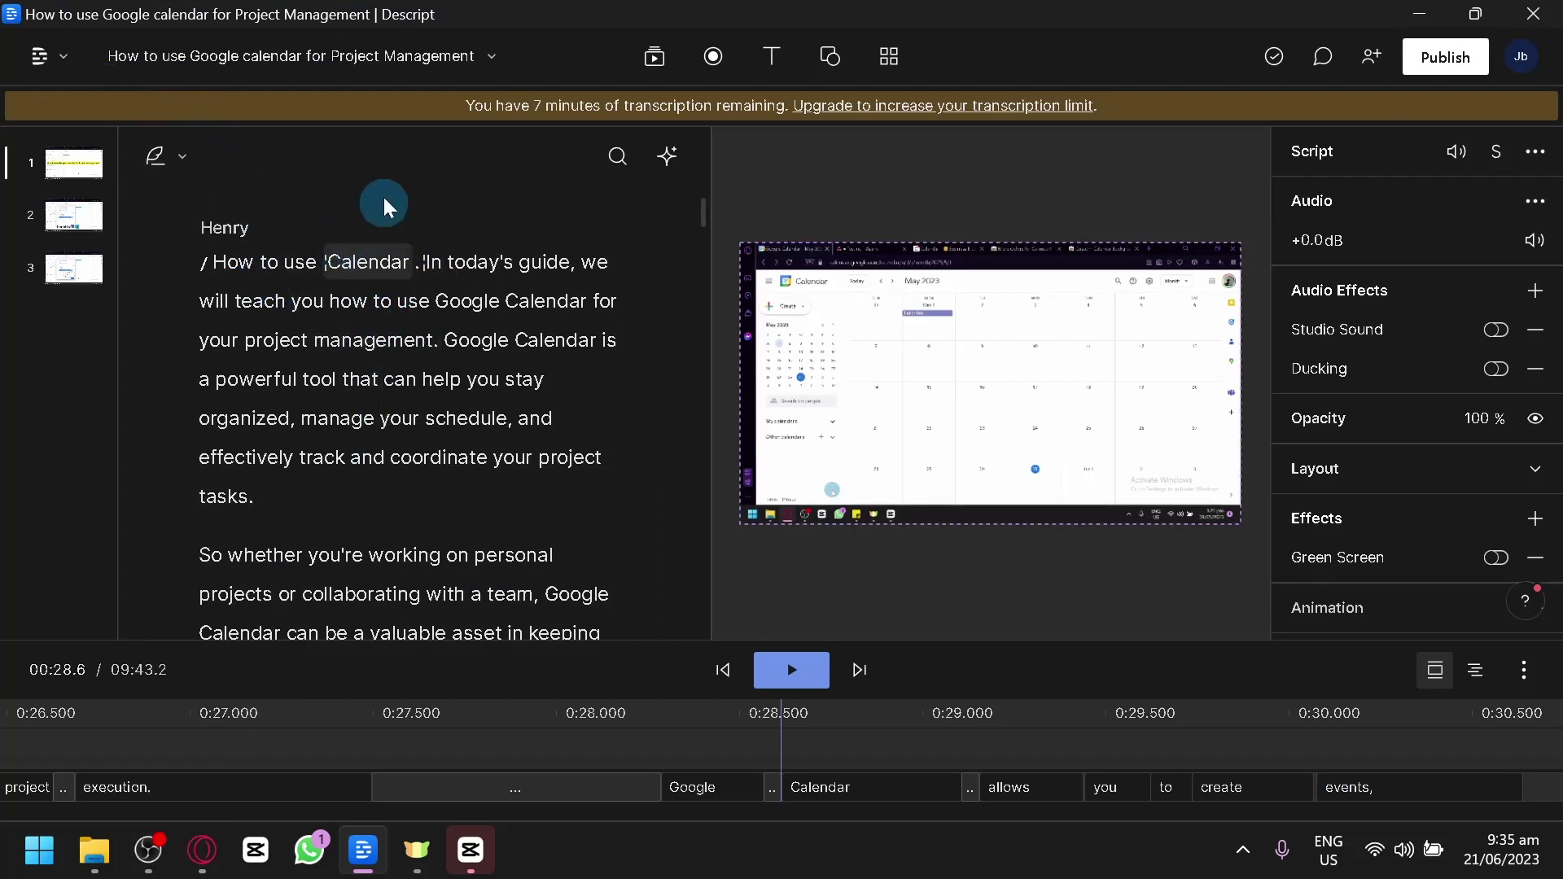
{"action": "left_click", "coordinate": [62, 63]}
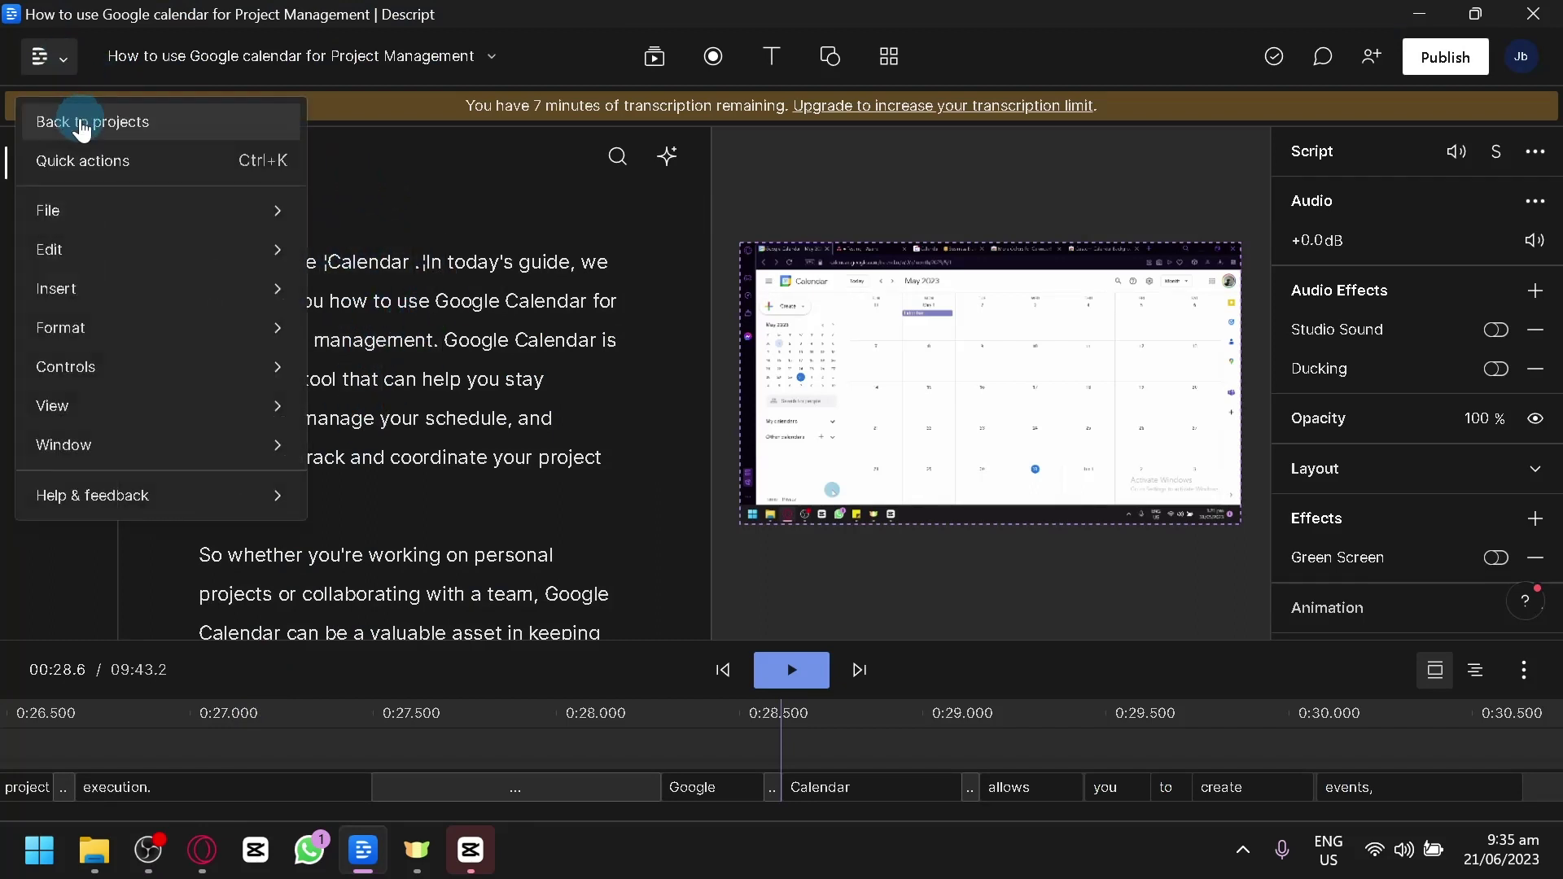
{"action": "left_click", "coordinate": [82, 126]}
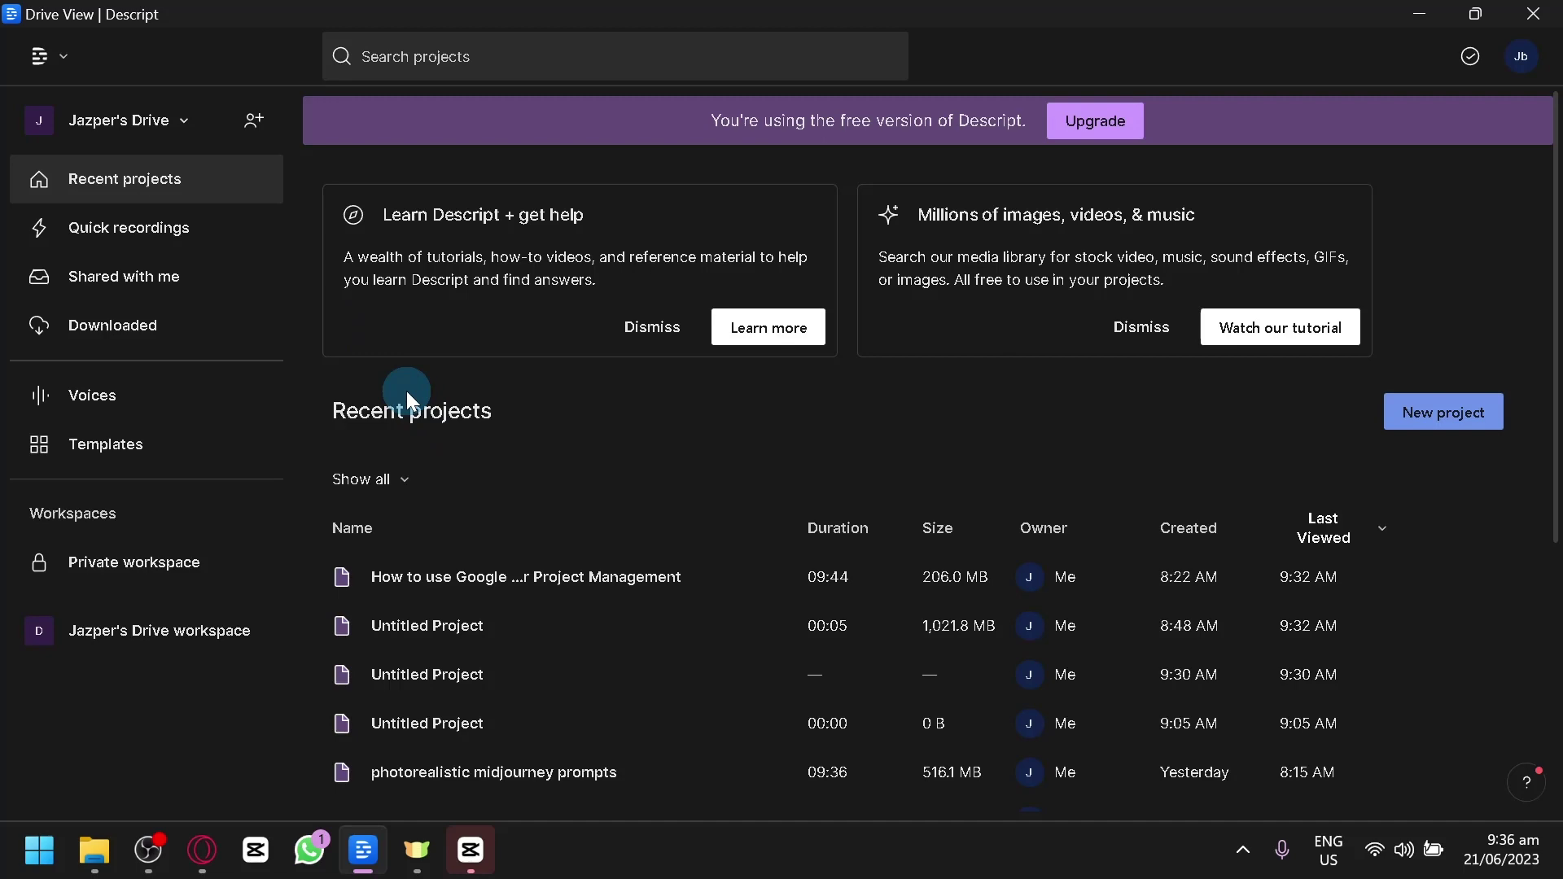
Open the plan comparison page from the drive's upgrade dialog and look over the offered plans and their prices
{"action": "left_click", "coordinate": [1099, 120]}
{"action": "left_click", "coordinate": [735, 184]}
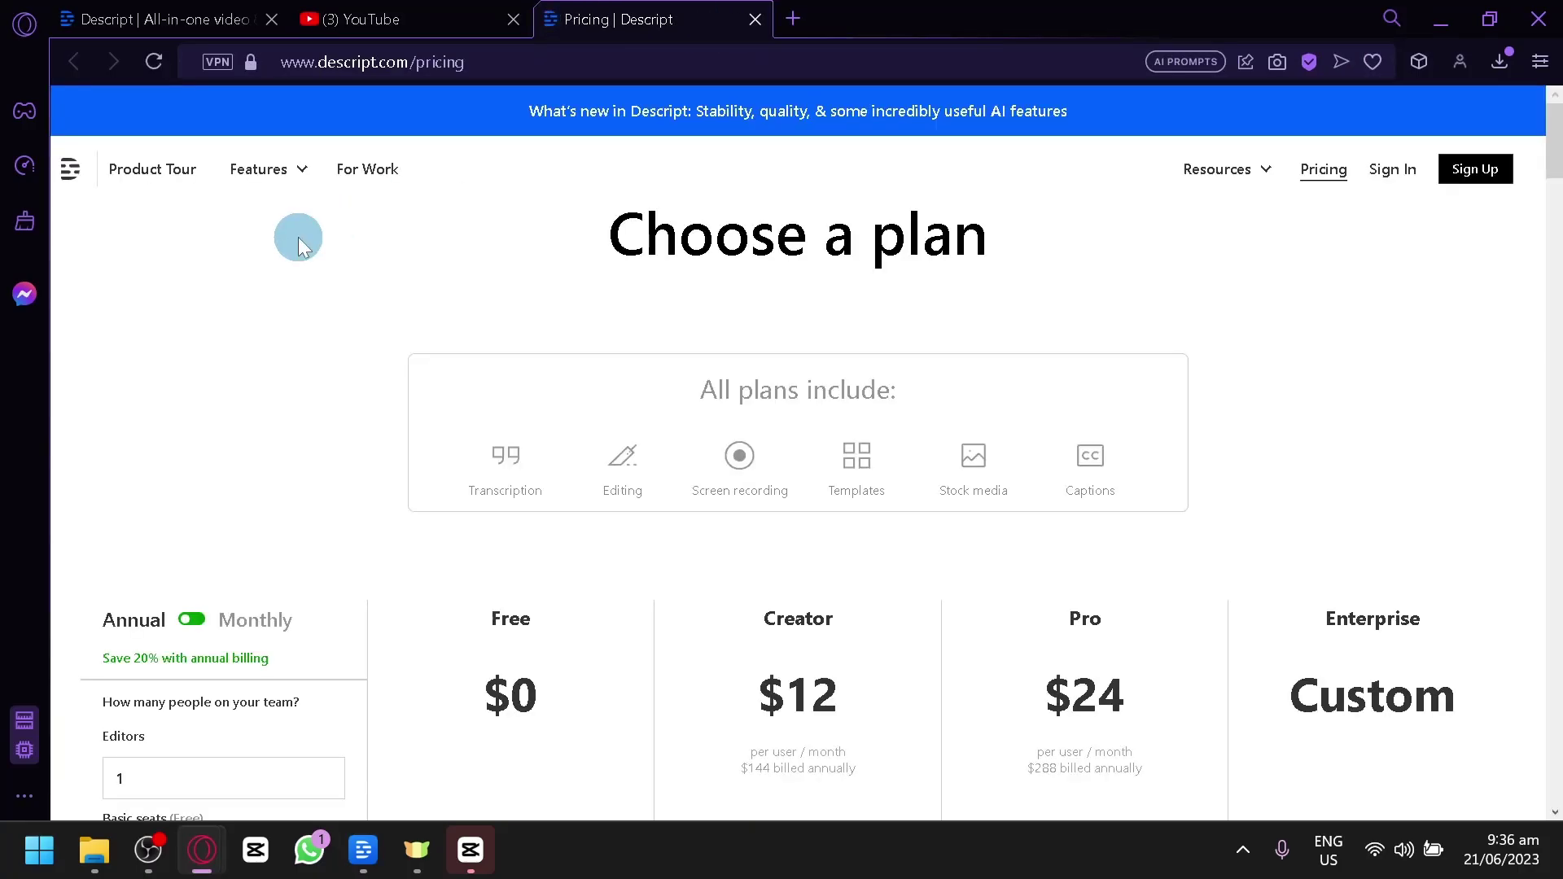
{"action": "scroll", "coordinate": [478, 331], "scroll_direction": "down", "scroll_amount": 4}
{"action": "scroll", "coordinate": [300, 439], "scroll_direction": "up", "scroll_amount": 2}
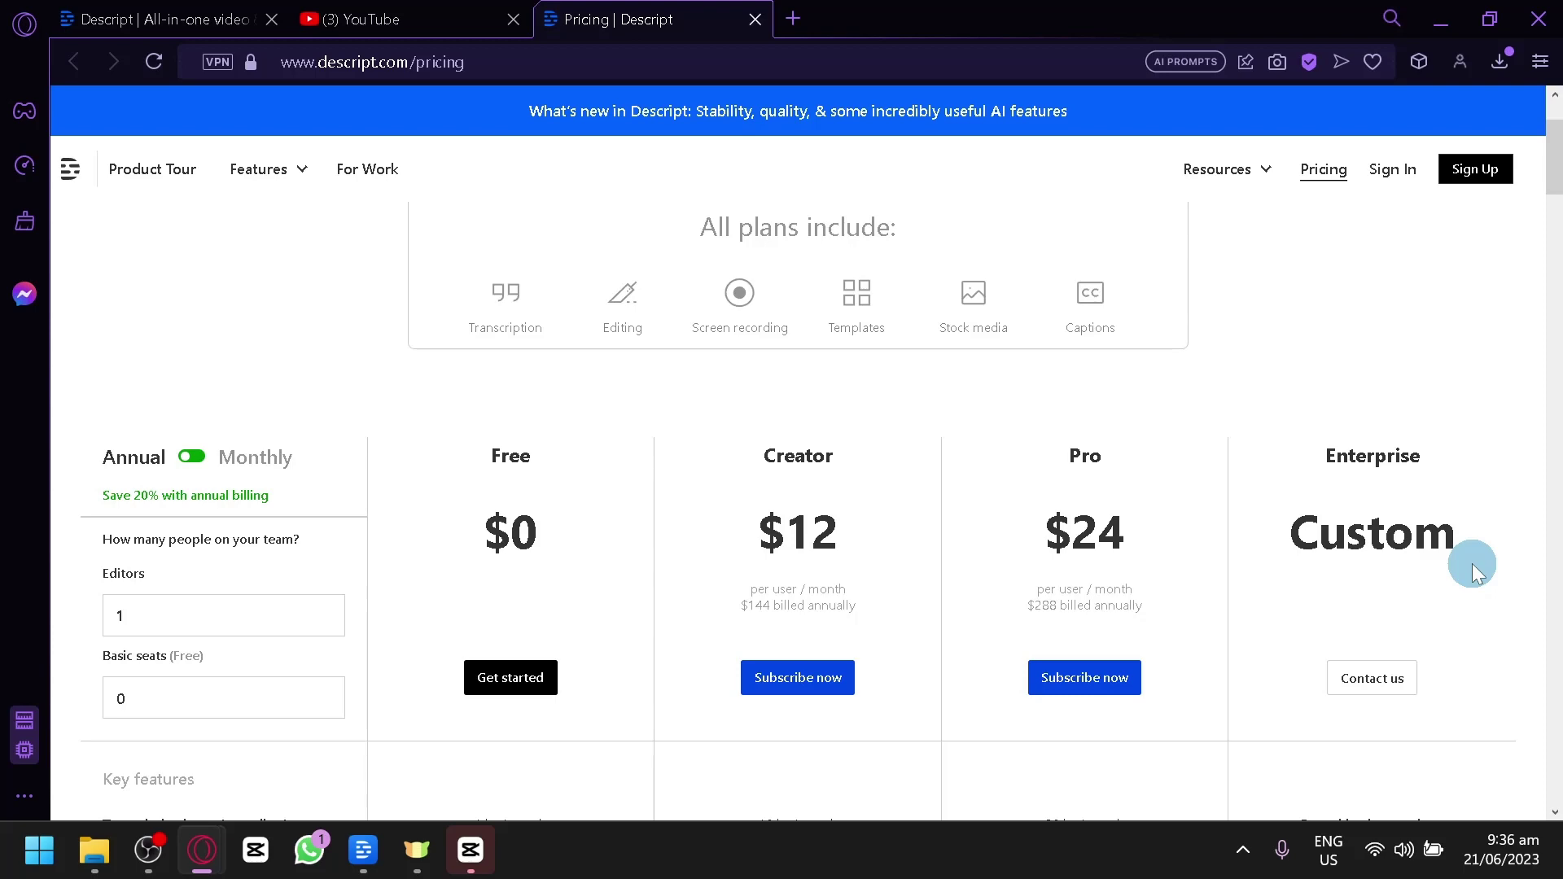
{"action": "scroll", "coordinate": [1185, 534], "scroll_direction": "down", "scroll_amount": 3}
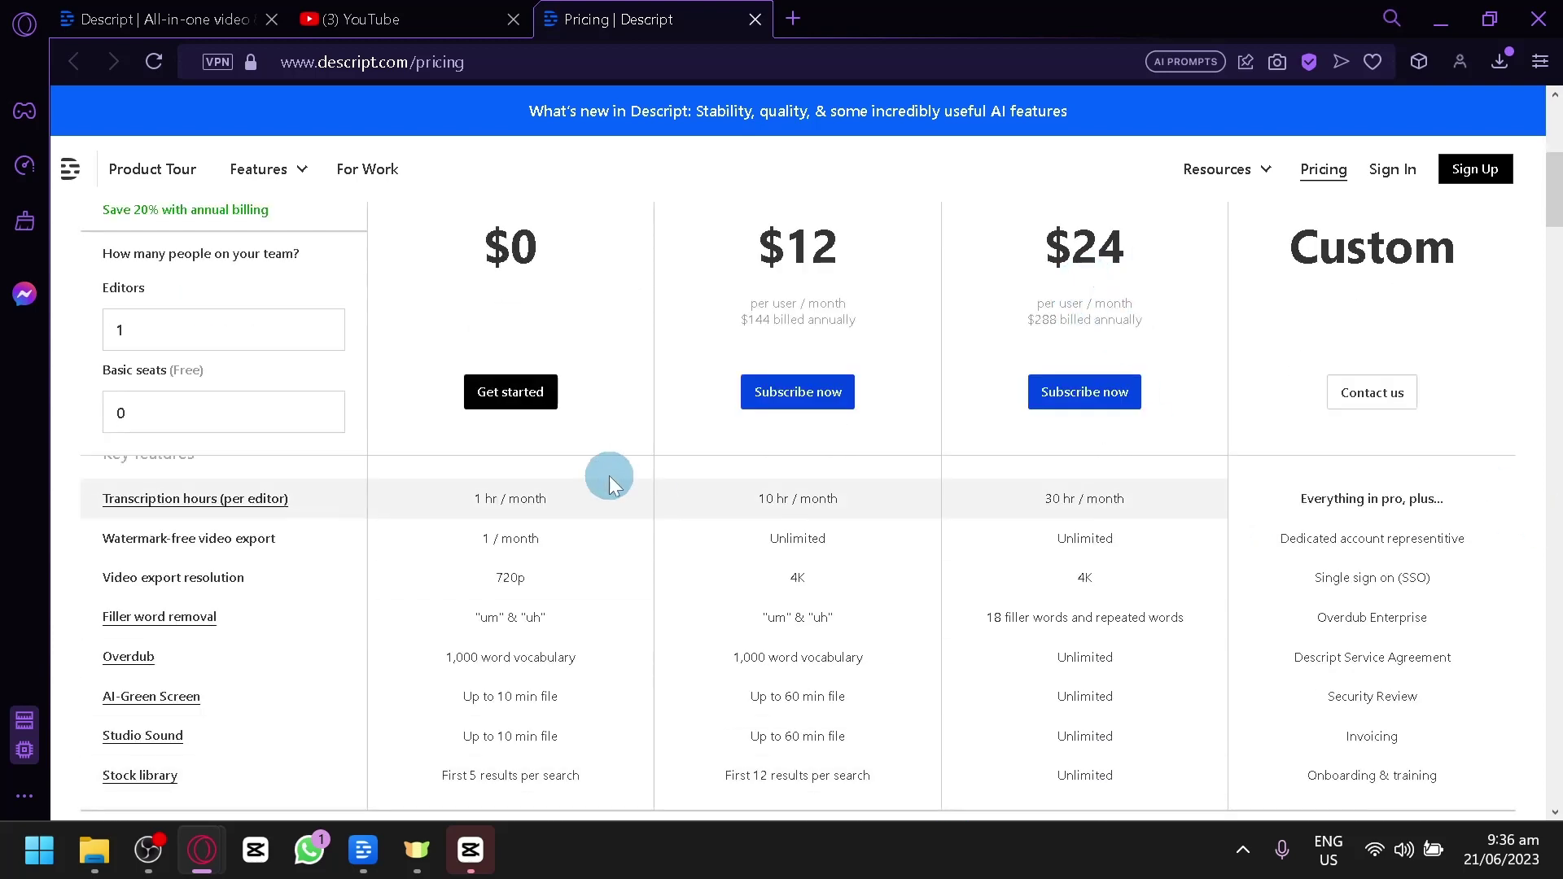
{"action": "scroll", "coordinate": [749, 358], "scroll_direction": "up", "scroll_amount": 1}
{"action": "scroll", "coordinate": [765, 370], "scroll_direction": "down", "scroll_amount": 1}
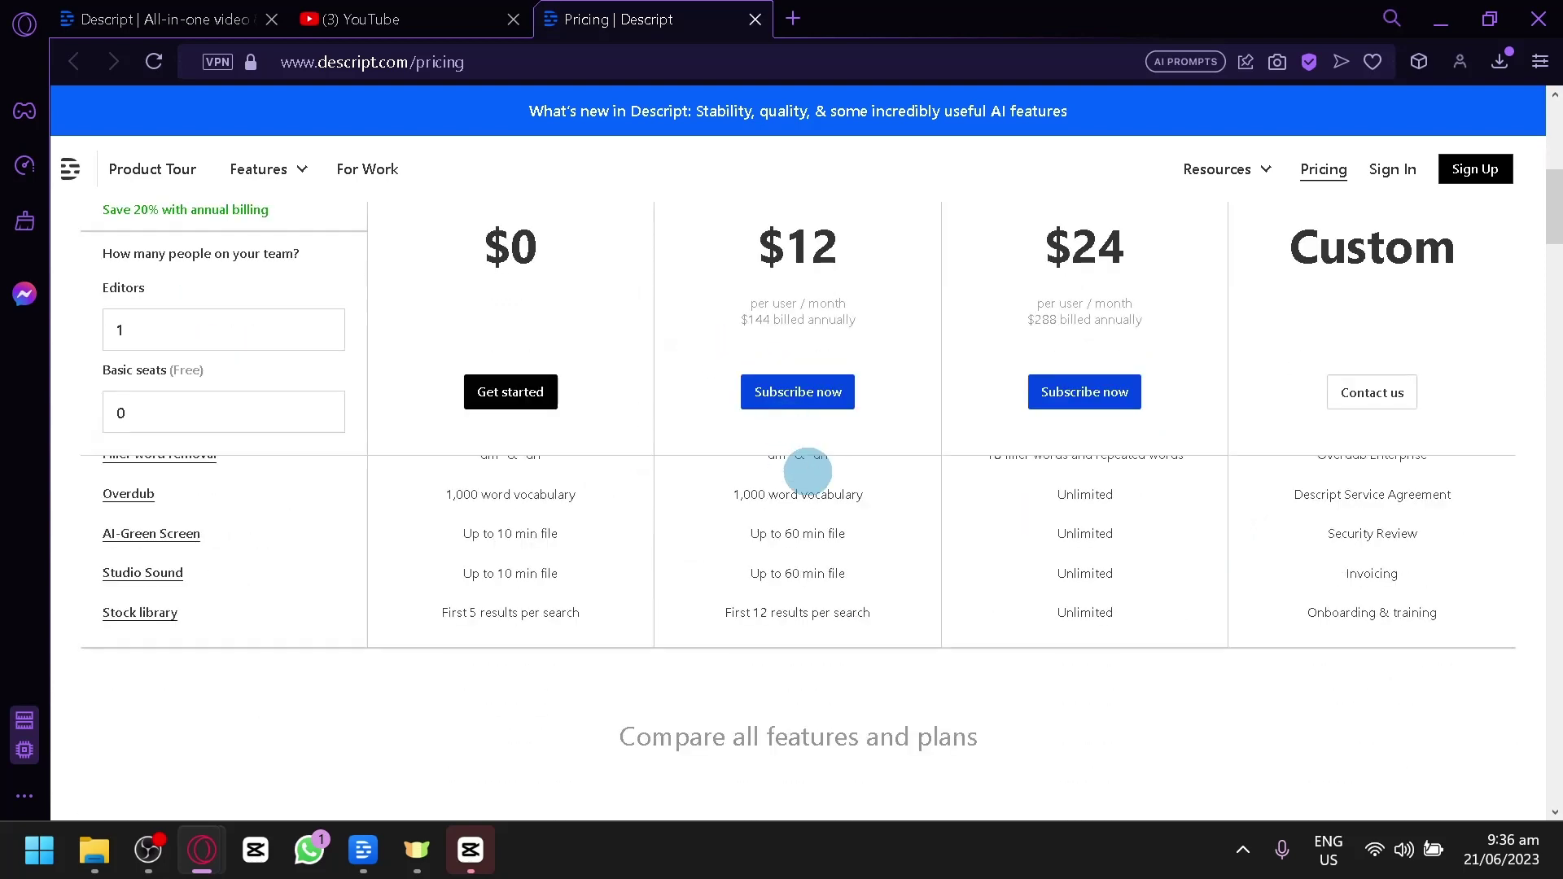
Compare the plans' key features, such as transcription hours, watermark-free export, video export resolution, filler word removal and Overdub
{"action": "mouse_move", "coordinate": [183, 508]}
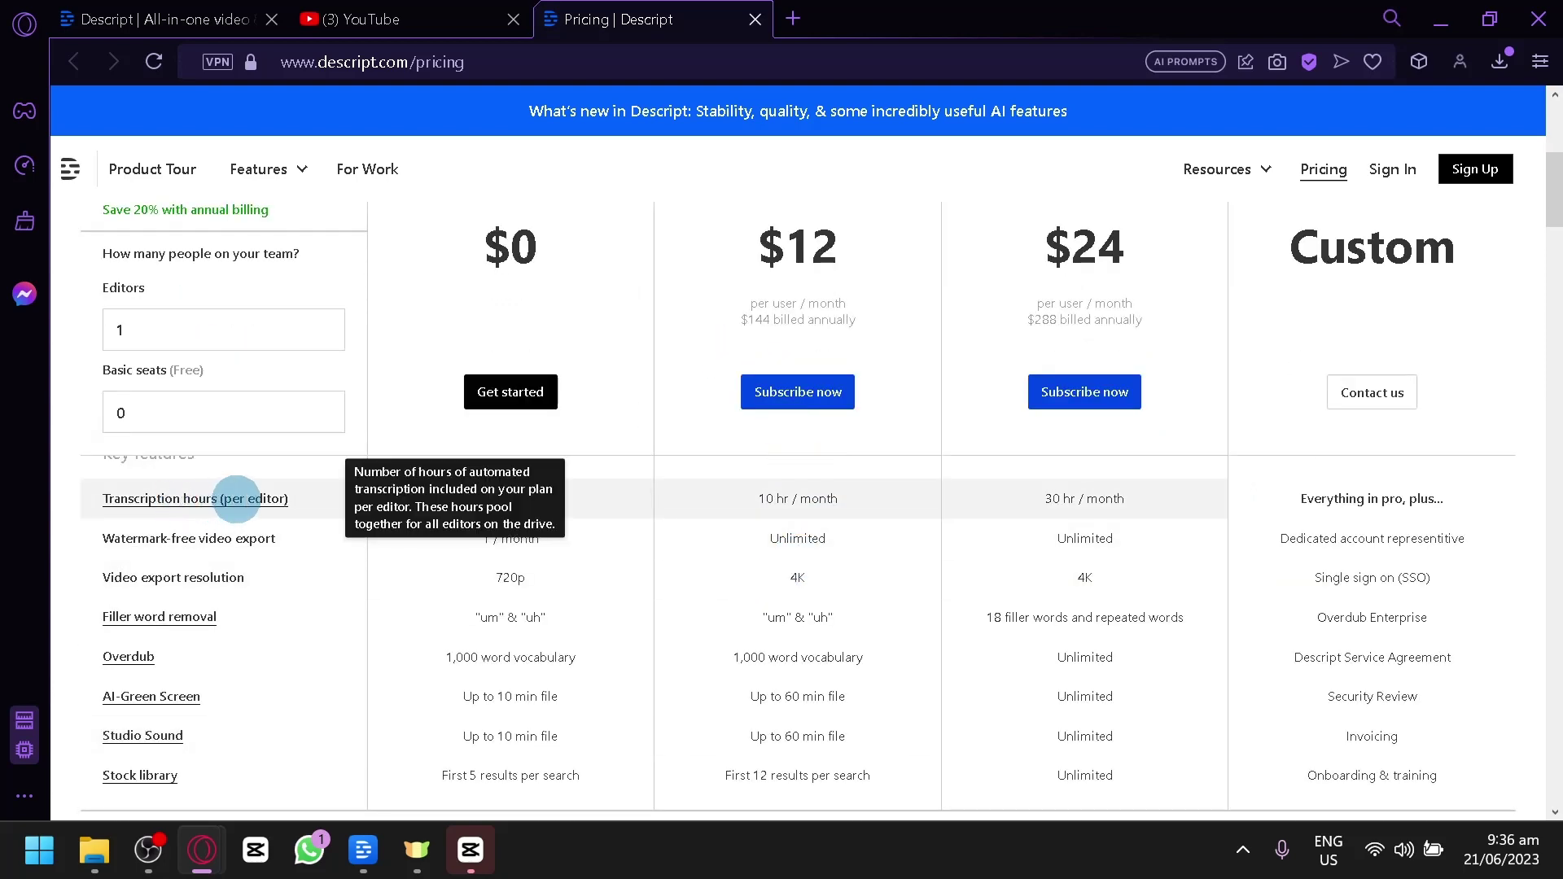
{"action": "scroll", "coordinate": [603, 456], "scroll_direction": "up", "scroll_amount": 2}
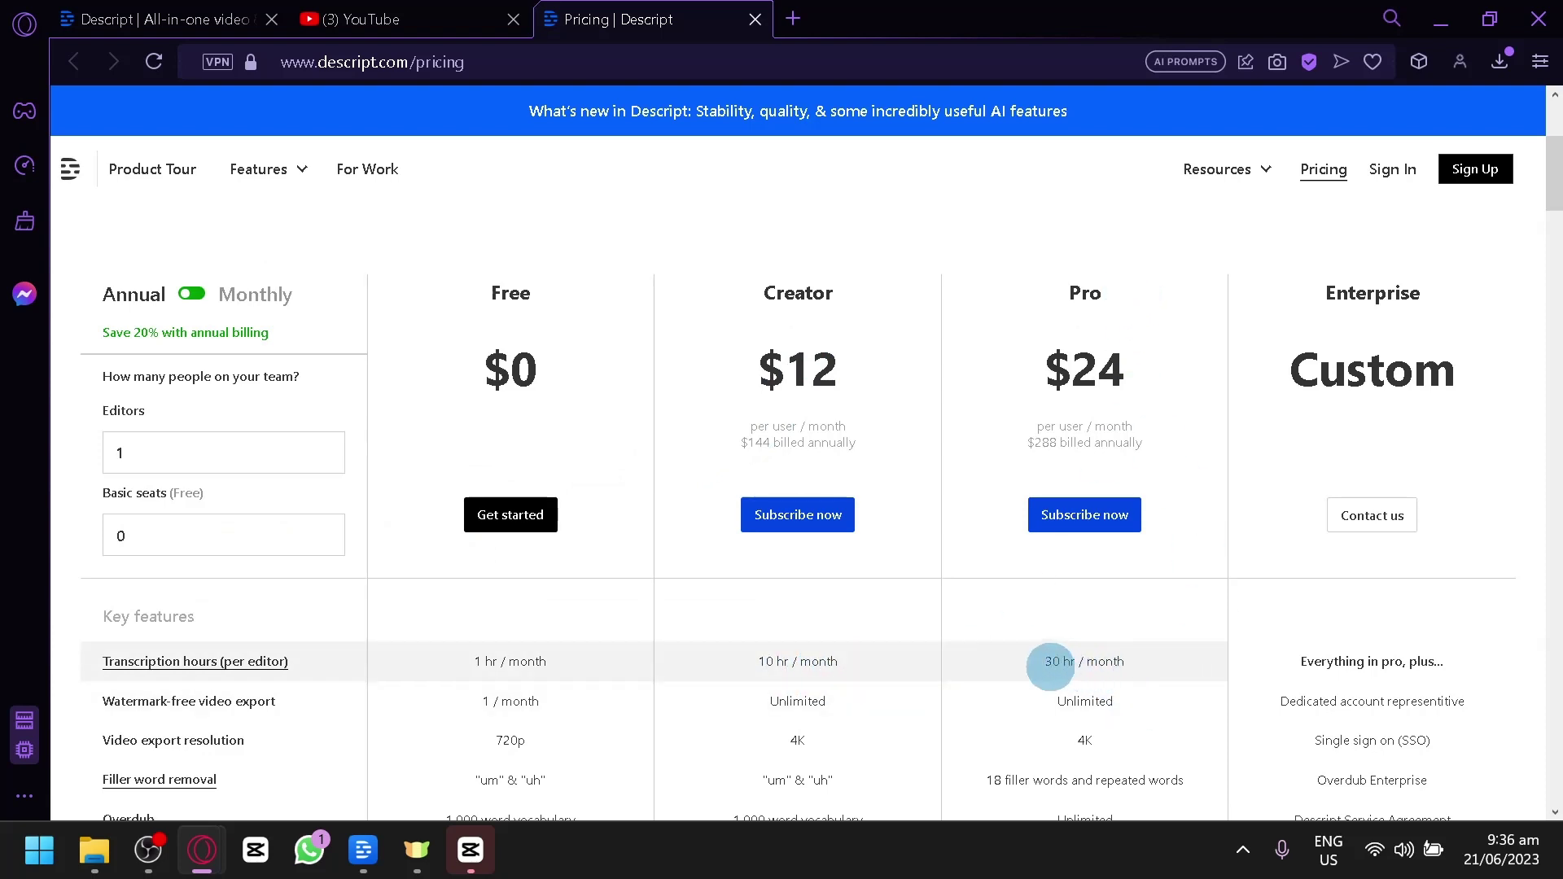
{"action": "scroll", "coordinate": [1099, 663], "scroll_direction": "down", "scroll_amount": 1}
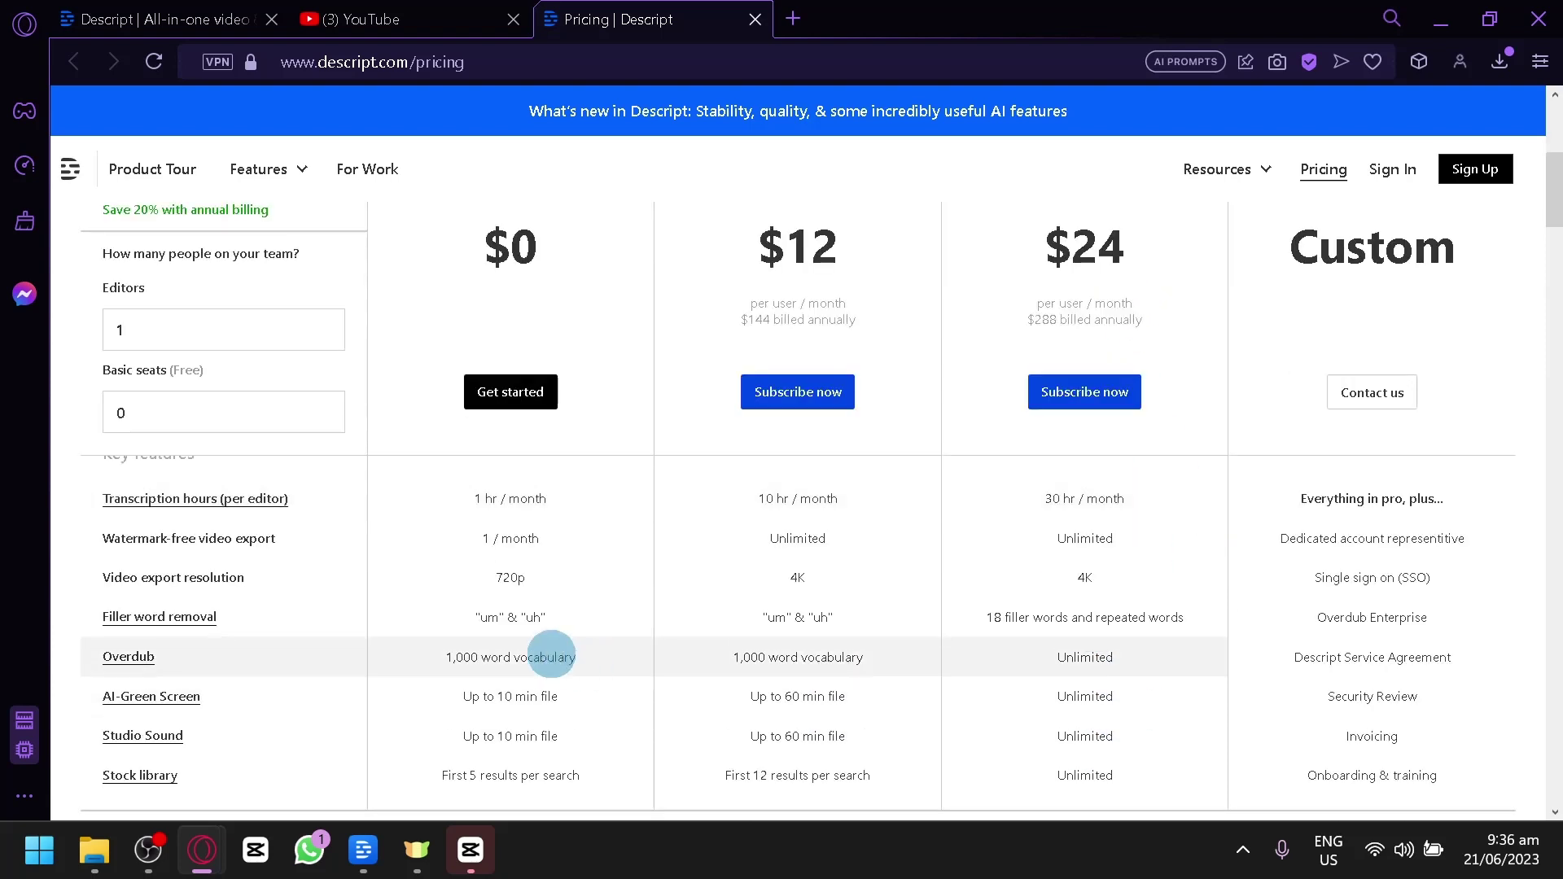
{"action": "scroll", "coordinate": [849, 464], "scroll_direction": "up", "scroll_amount": 1}
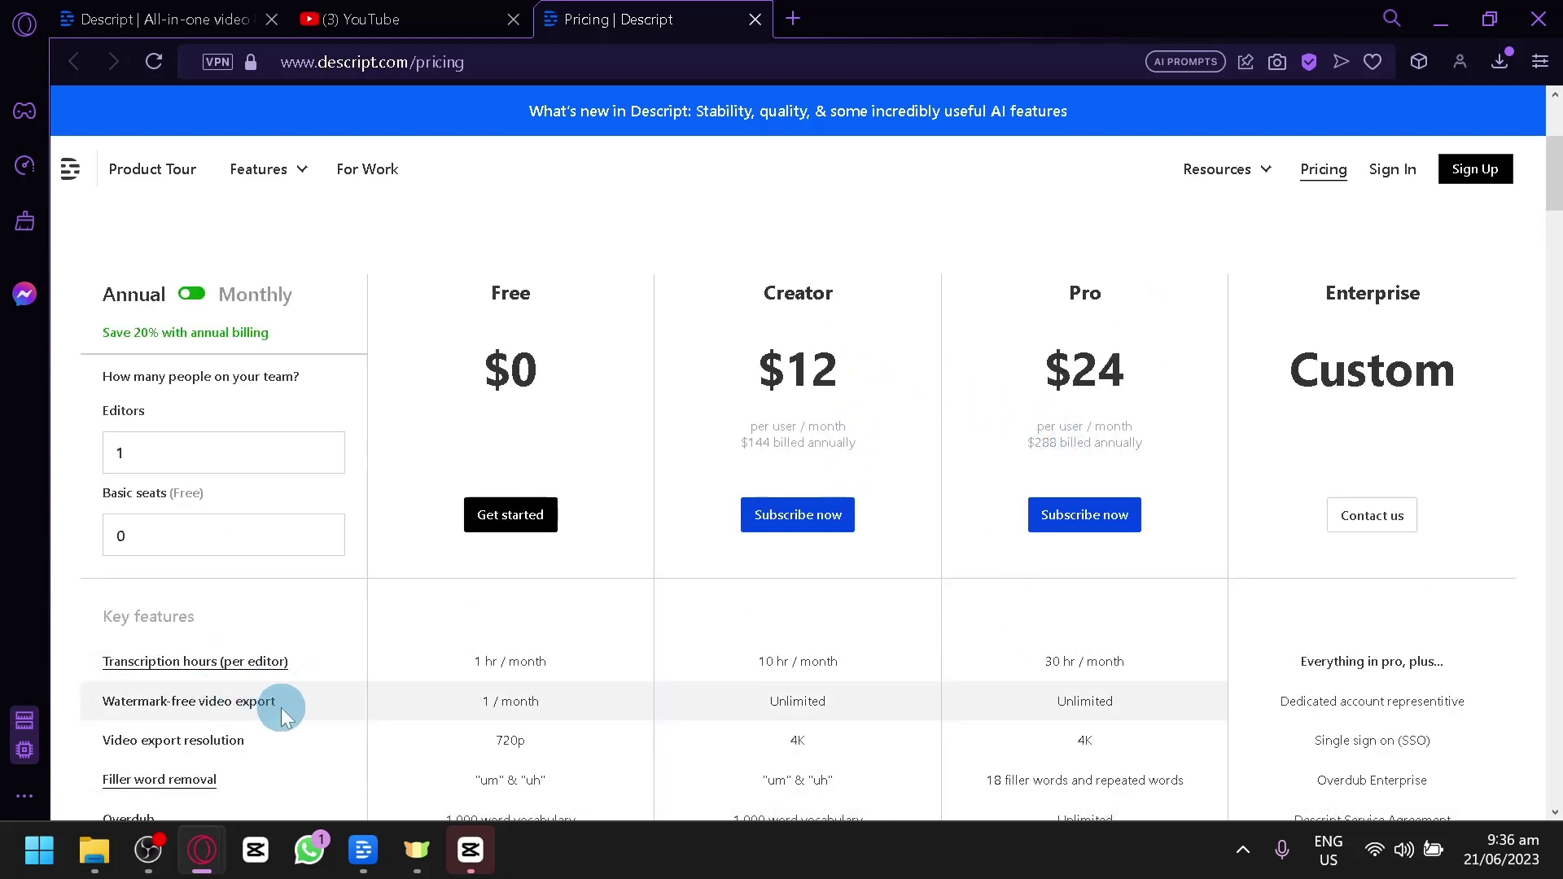
{"action": "scroll", "coordinate": [407, 696], "scroll_direction": "down", "scroll_amount": 1}
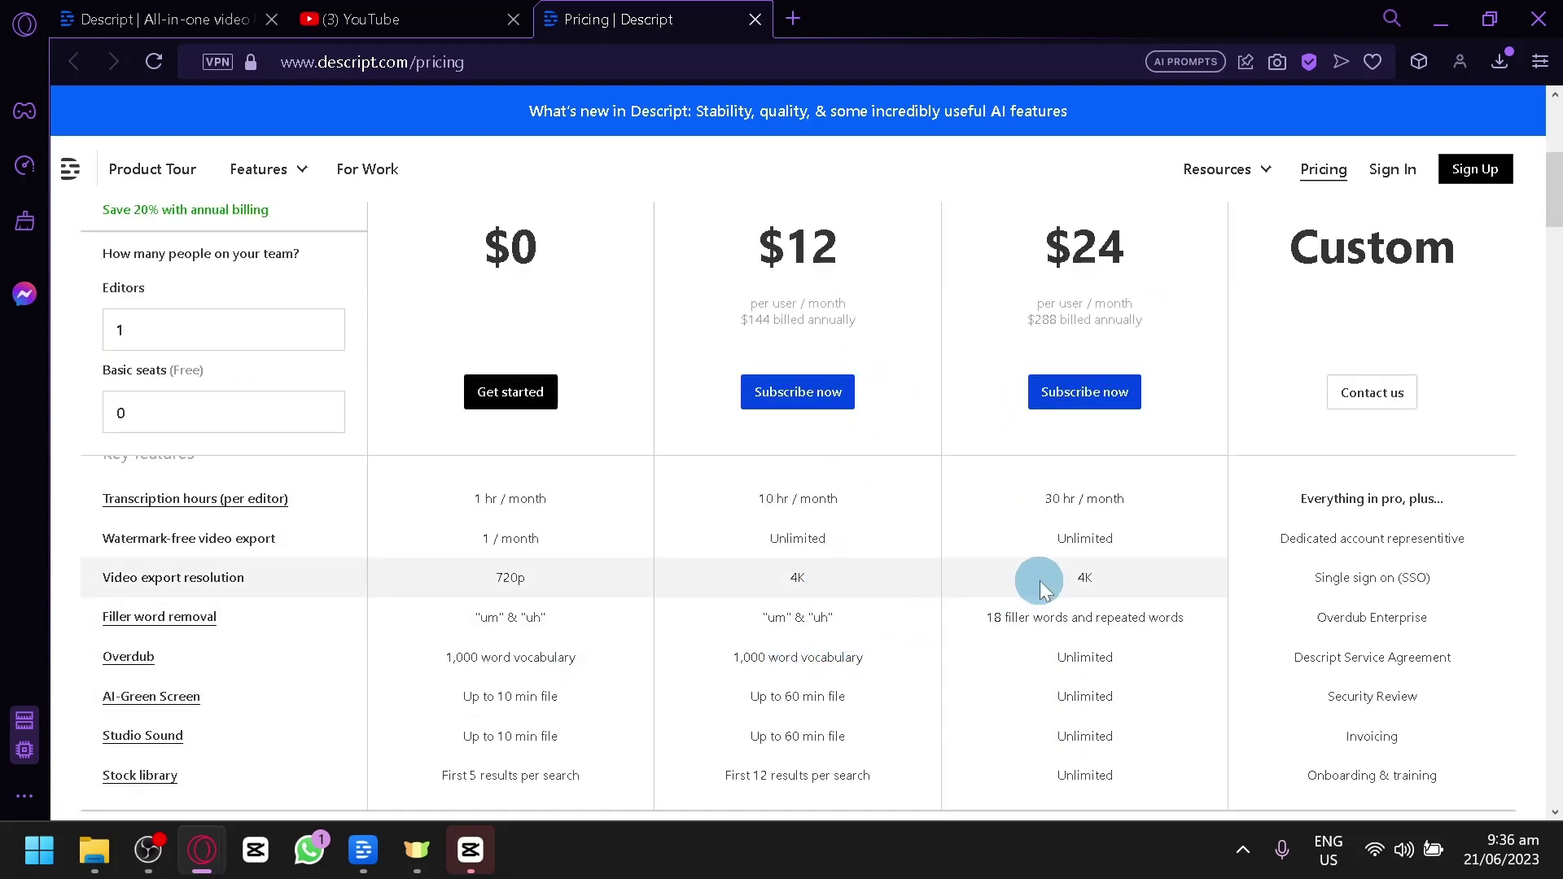
{"action": "scroll", "coordinate": [1050, 611], "scroll_direction": "down", "scroll_amount": 1}
{"action": "scroll", "coordinate": [902, 638], "scroll_direction": "up", "scroll_amount": 1}
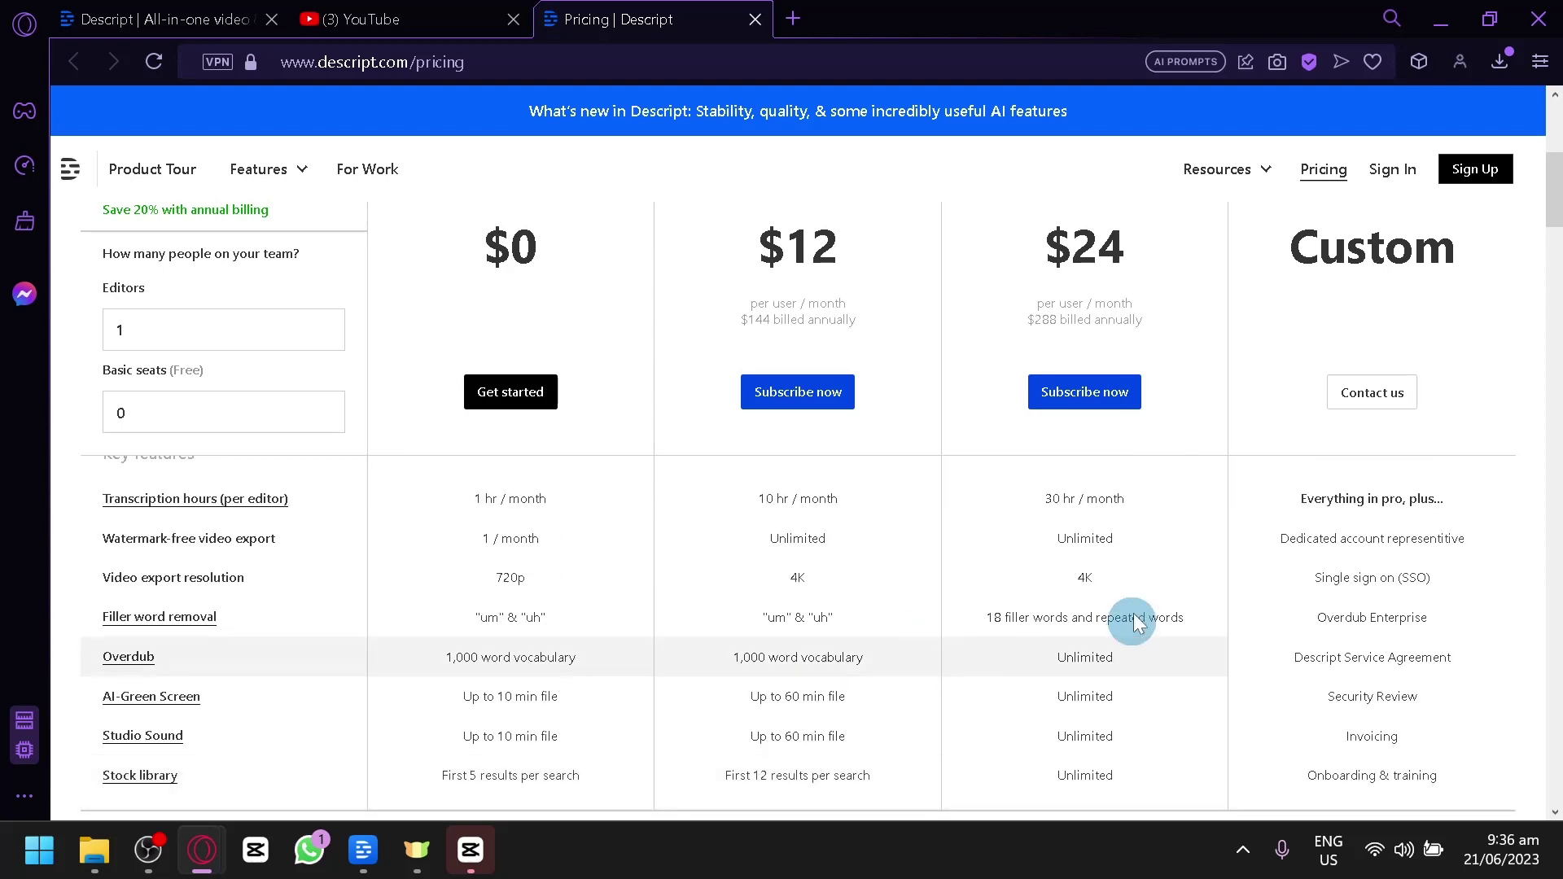
{"action": "scroll", "coordinate": [1037, 574], "scroll_direction": "up", "scroll_amount": 1}
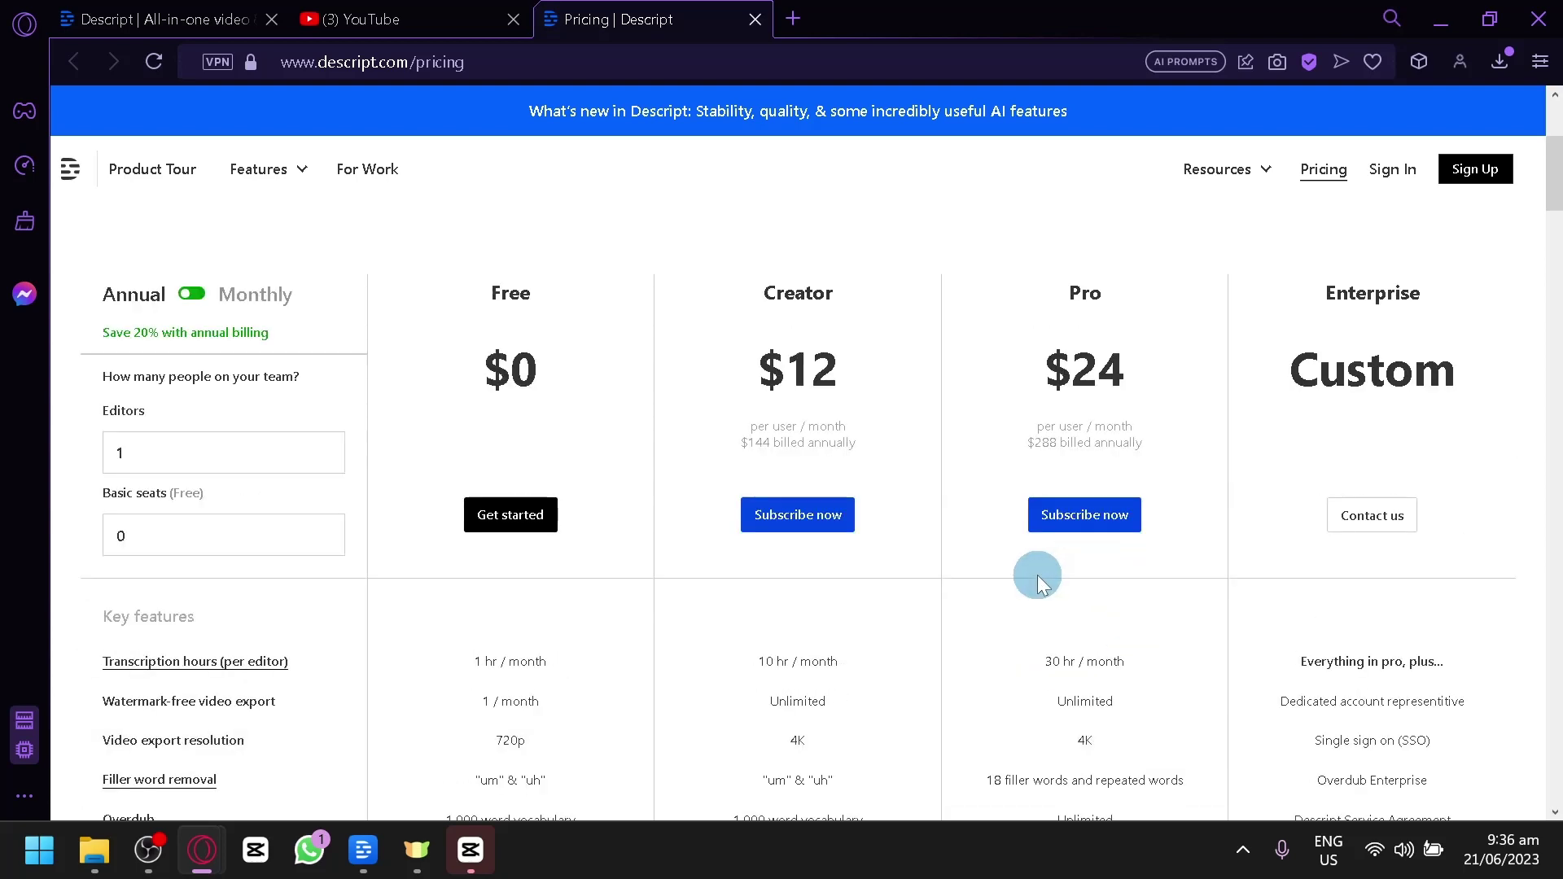
Change the plan prices from annual to monthly billing
{"action": "scroll", "coordinate": [1037, 575], "scroll_direction": "up", "scroll_amount": 1}
{"action": "left_click", "coordinate": [194, 457]}
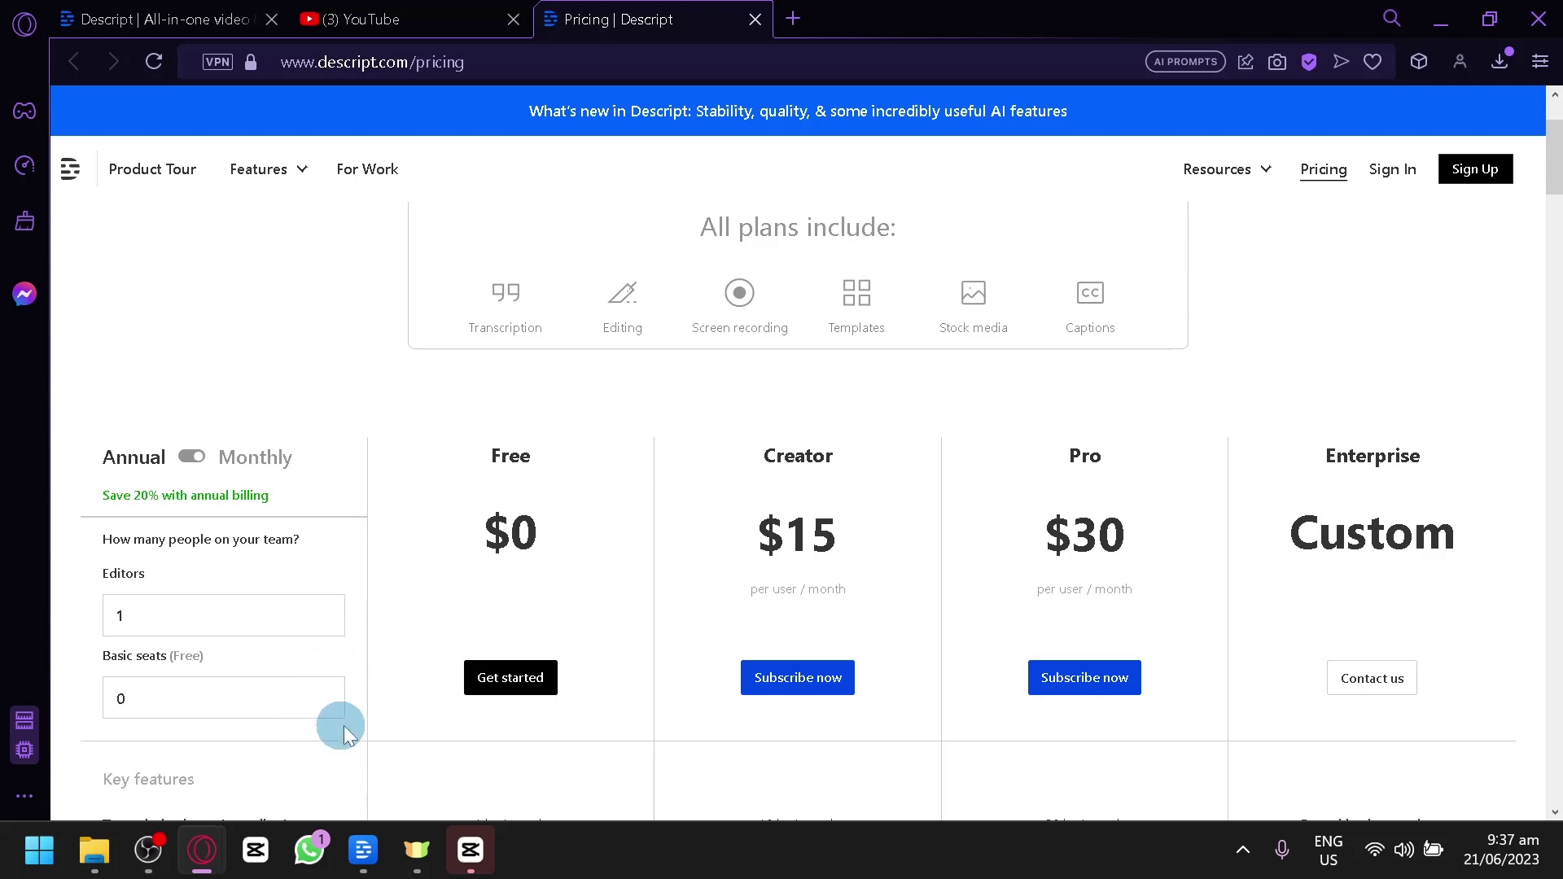
Switch back to Descript and close the drive's subscription dialog without upgrading
{"action": "left_click", "coordinate": [363, 850]}
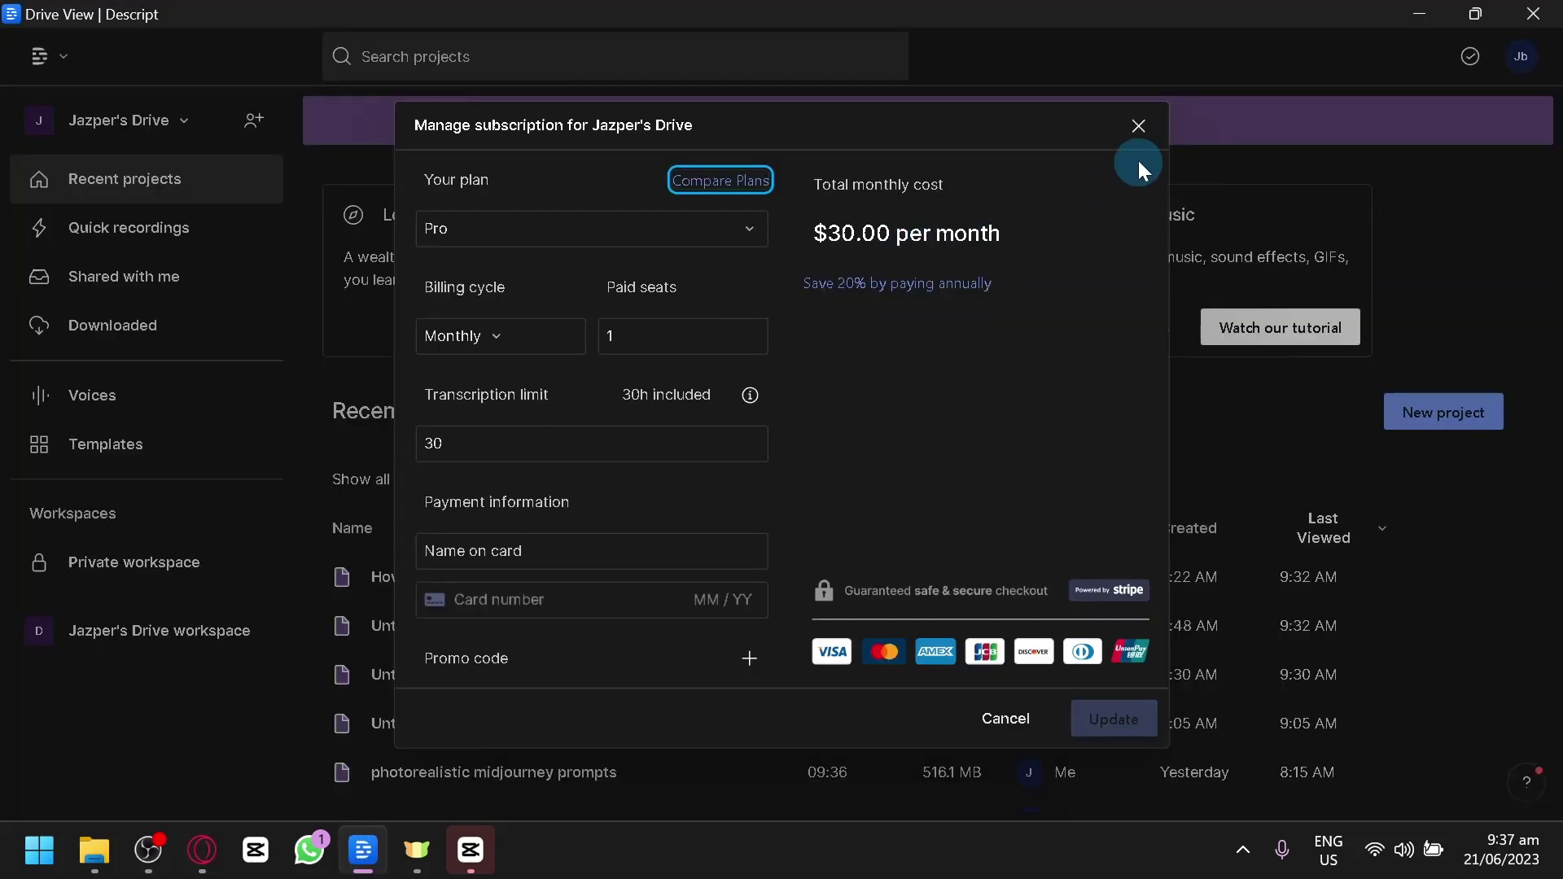
{"action": "left_click", "coordinate": [1139, 127]}
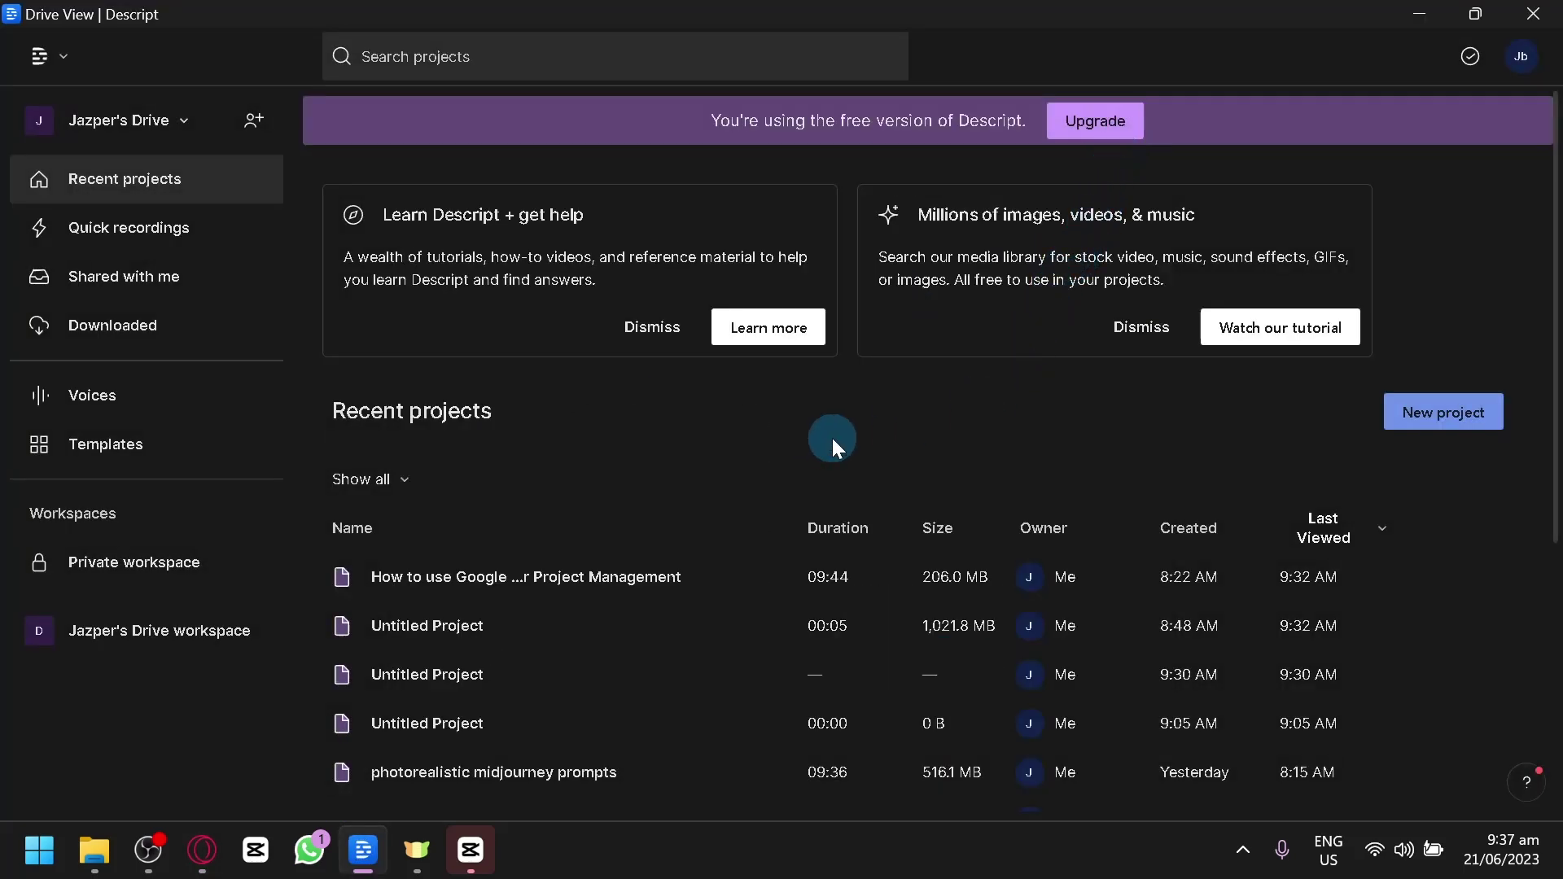